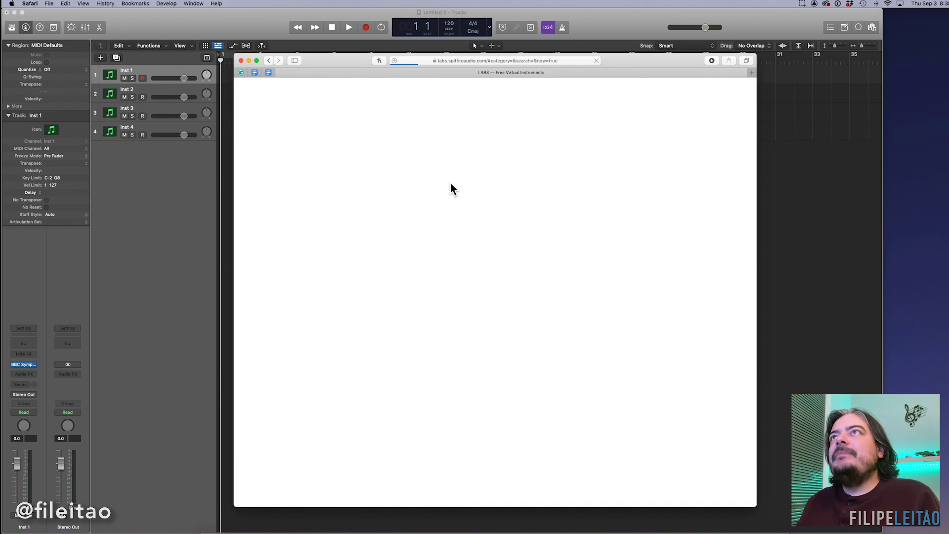
# Browse the LABS instrument catalogue and open the BBC Symphony Orchestra Discover product page
pyautogui.scroll(-12, 691, 310)
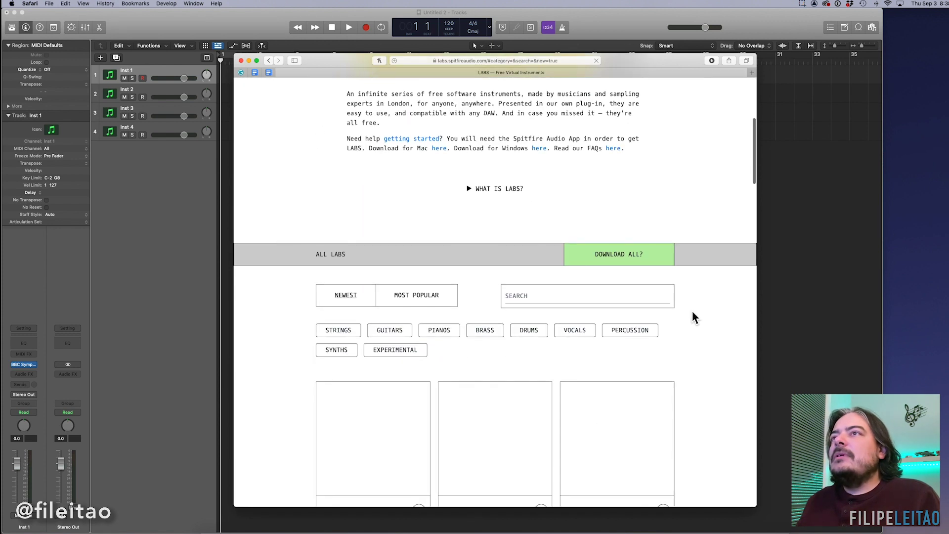
pyautogui.scroll(2, 482, 210)
pyautogui.scroll(2, 482, 210)
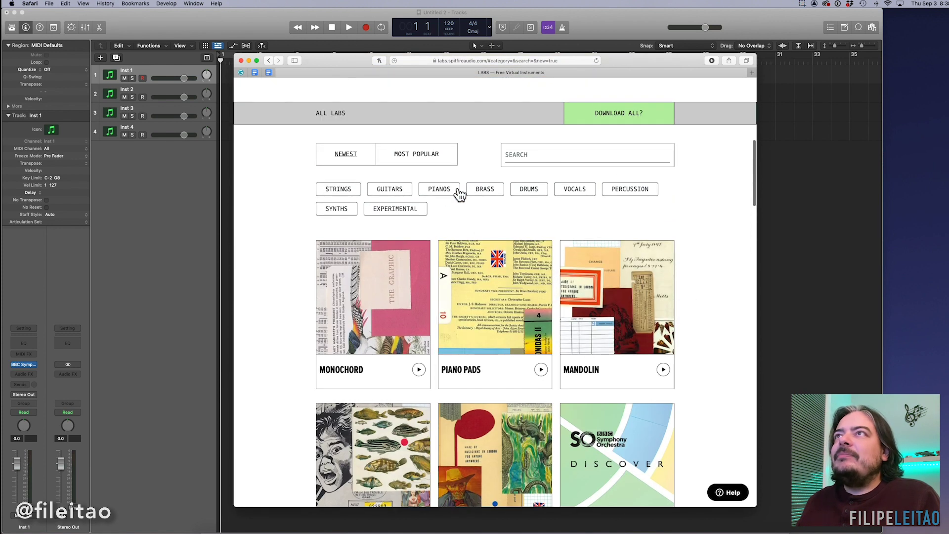
pyautogui.scroll(-8, 622, 335)
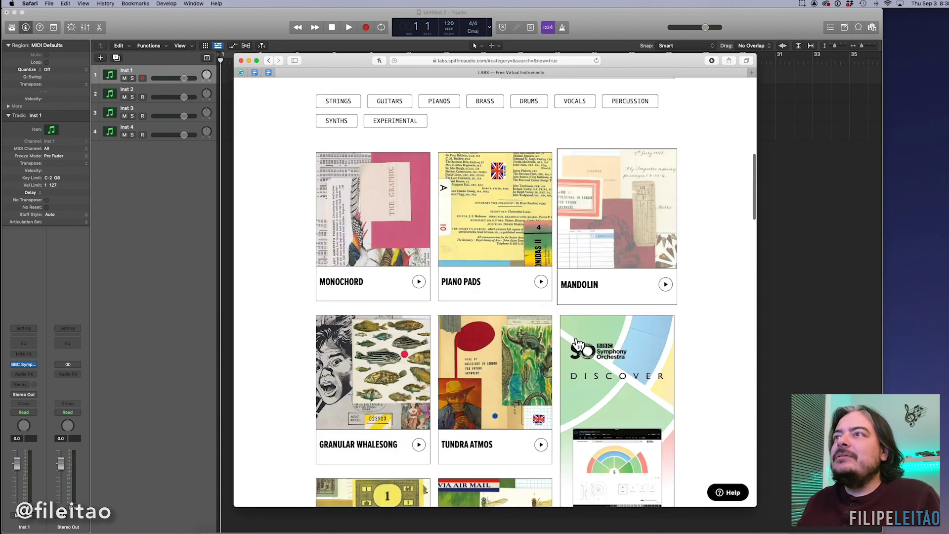
pyautogui.scroll(2, 671, 336)
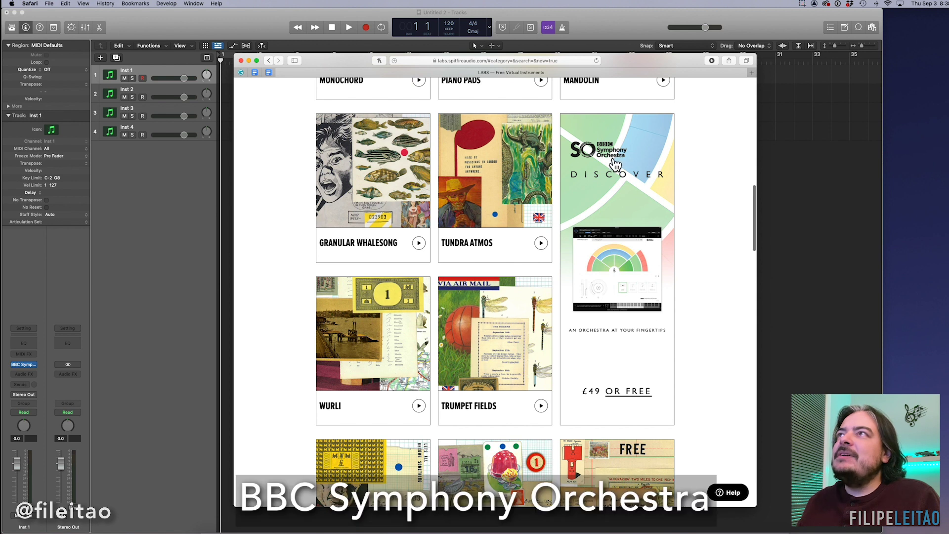
pyautogui.click(661, 343)
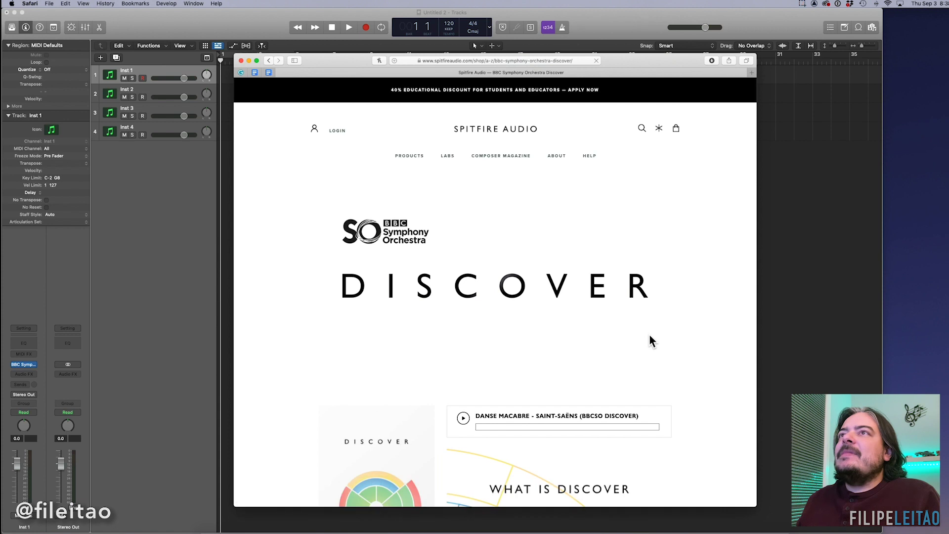
# Choose the free option for BBC Symphony Orchestra Discover instead of buying it
pyautogui.scroll(-3, 733, 362)
pyautogui.scroll(-3, 733, 362)
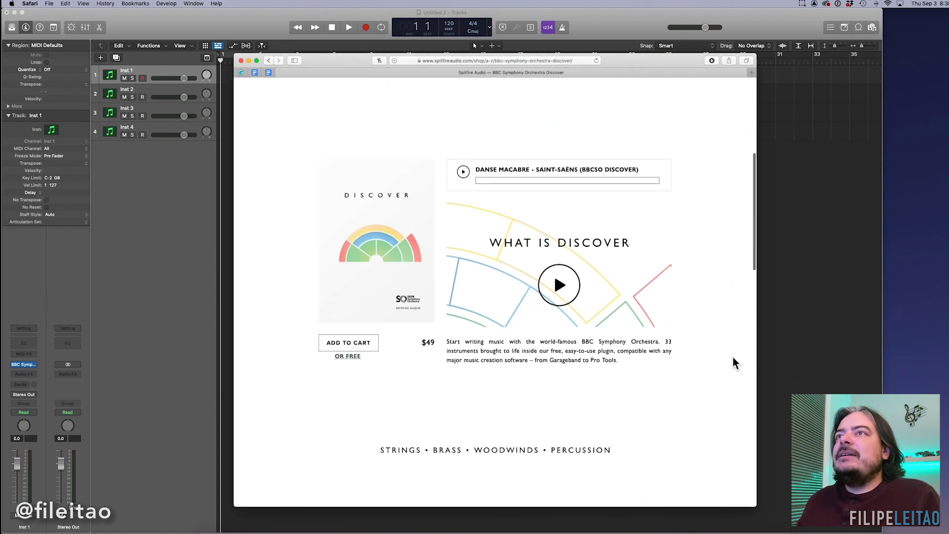
pyautogui.scroll(1, 428, 346)
pyautogui.click(348, 385)
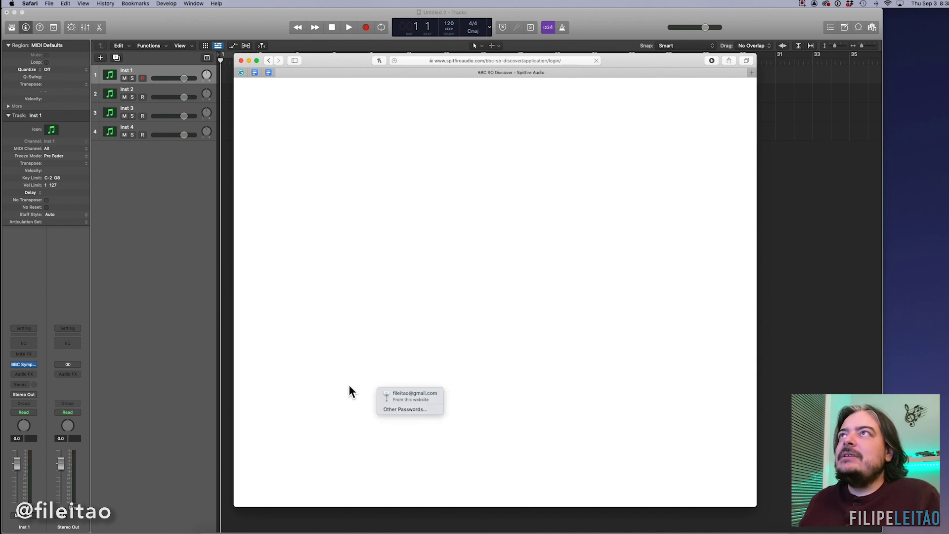
# Read the login, questionnaire and waiting-period conditions for the free download, highlighting the key phrases
pyautogui.scroll(-4, 461, 371)
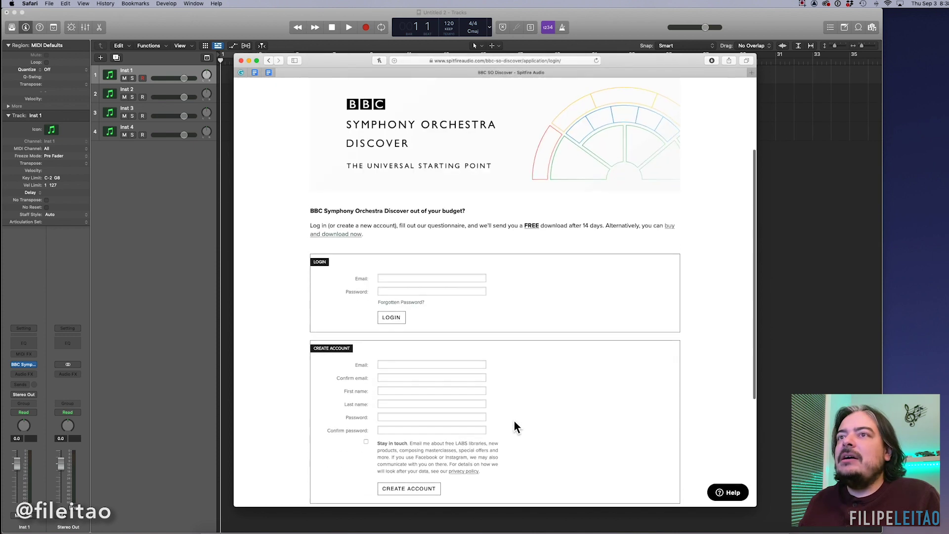
pyautogui.scroll(4, 568, 307)
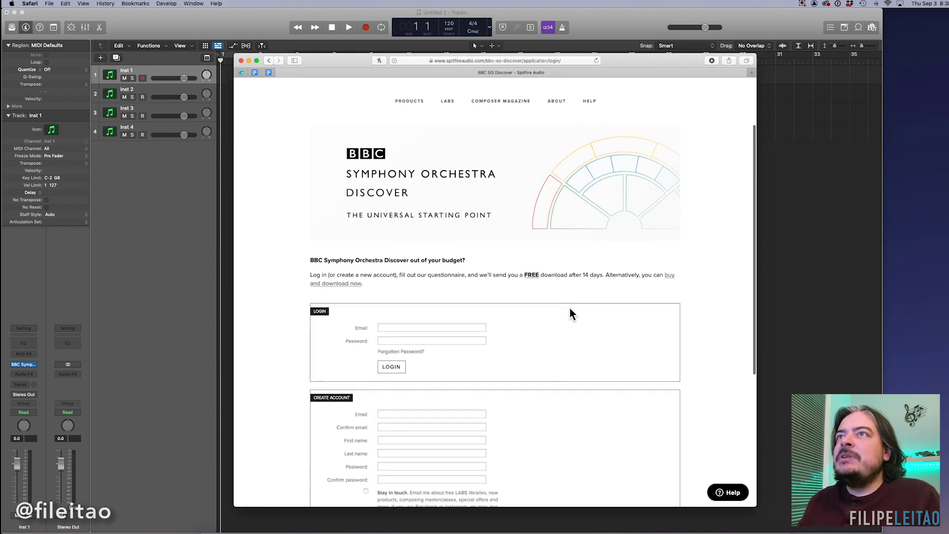
pyautogui.moveTo(398, 355); pyautogui.dragTo(462, 355)
pyautogui.click(480, 359)
pyautogui.moveTo(583, 356); pyautogui.dragTo(603, 358)
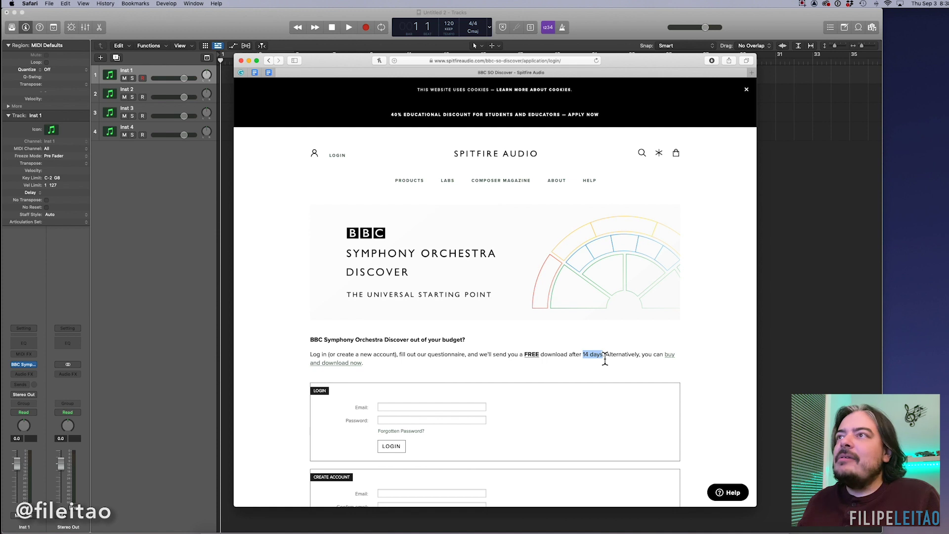
pyautogui.click(604, 359)
# Switch to Logic Pro X, open the BBC Symphony Orchestra plug-in on track Inst 1, and reposition its window over the arrangement
pyautogui.click(621, 20)
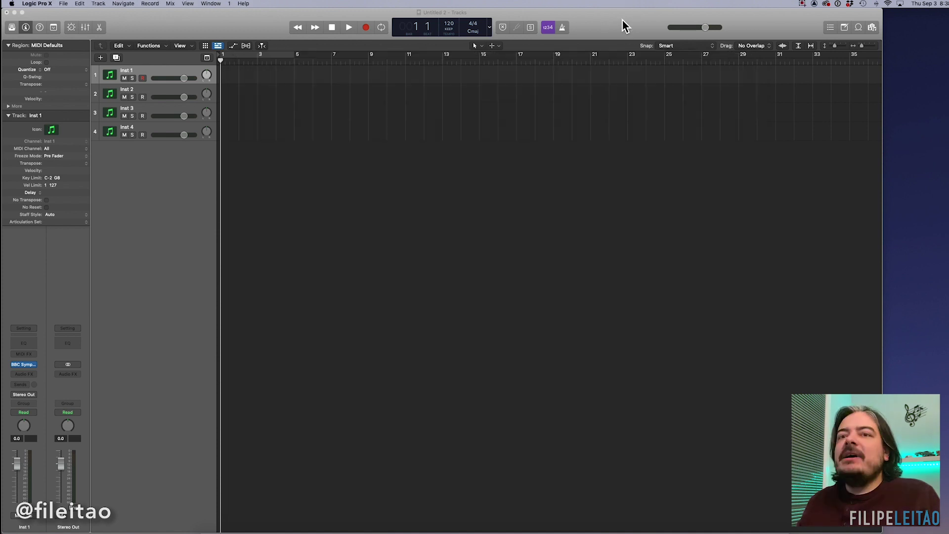
pyautogui.press('cmd+w')
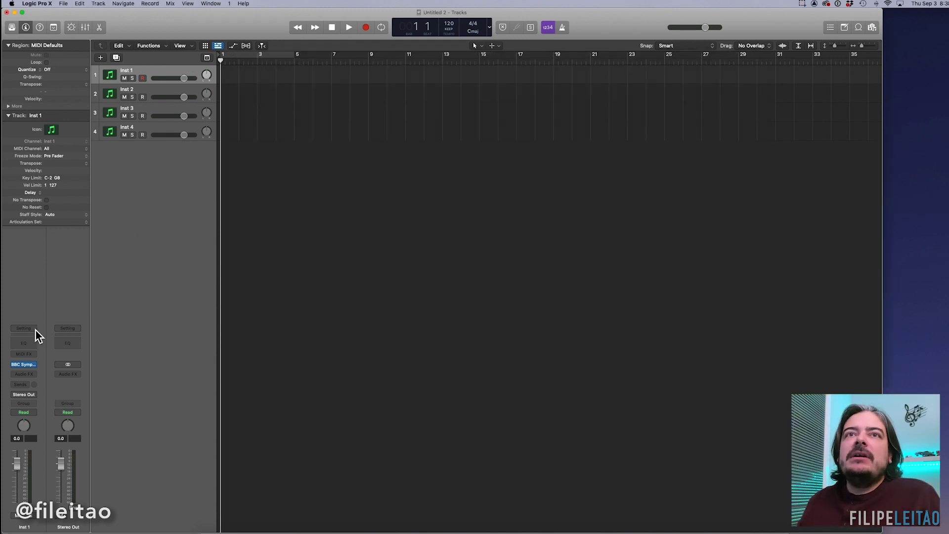
pyautogui.click(24, 365)
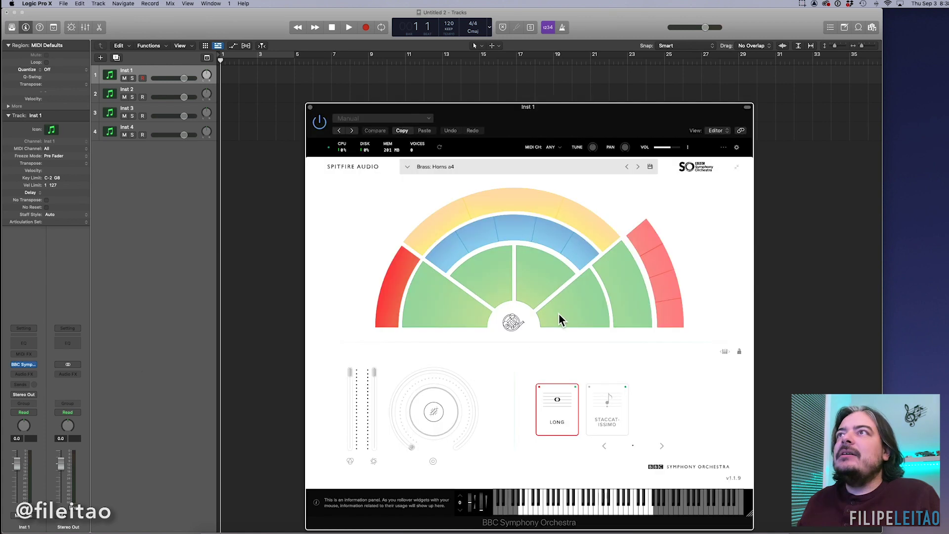
pyautogui.moveTo(561, 114); pyautogui.dragTo(489, 79)
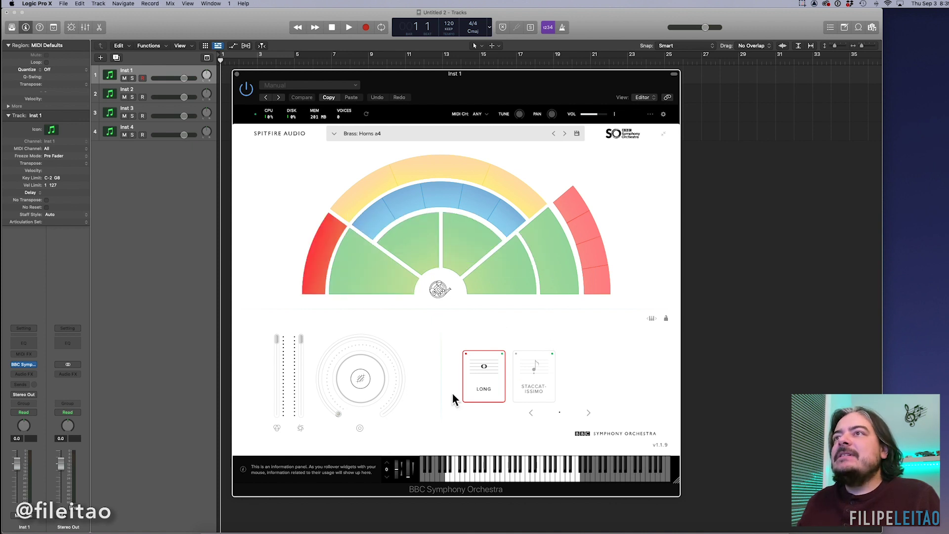
# Audition Violins 1 with the Spiccato, Pizzicato and Tremolo techniques, and compare its Long sound with Violins 2
pyautogui.click(389, 292)
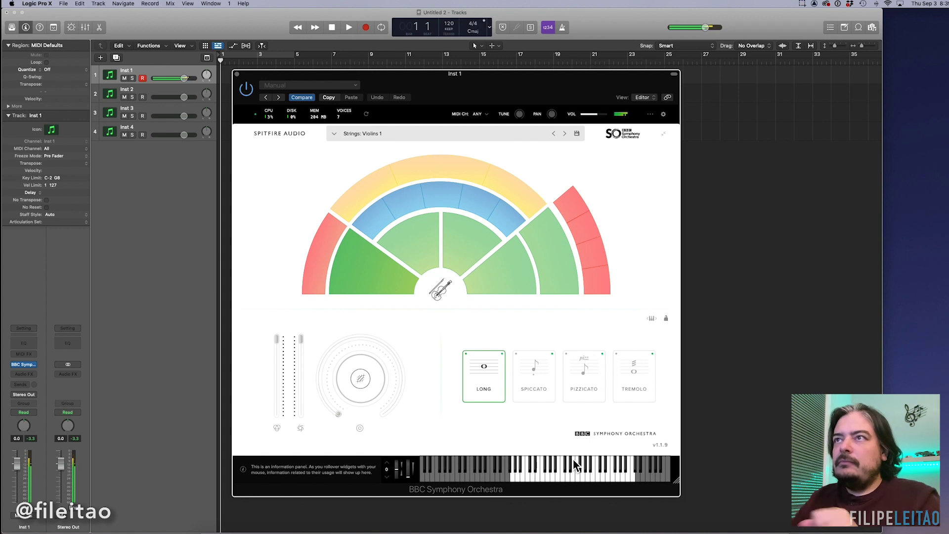
pyautogui.click(529, 401)
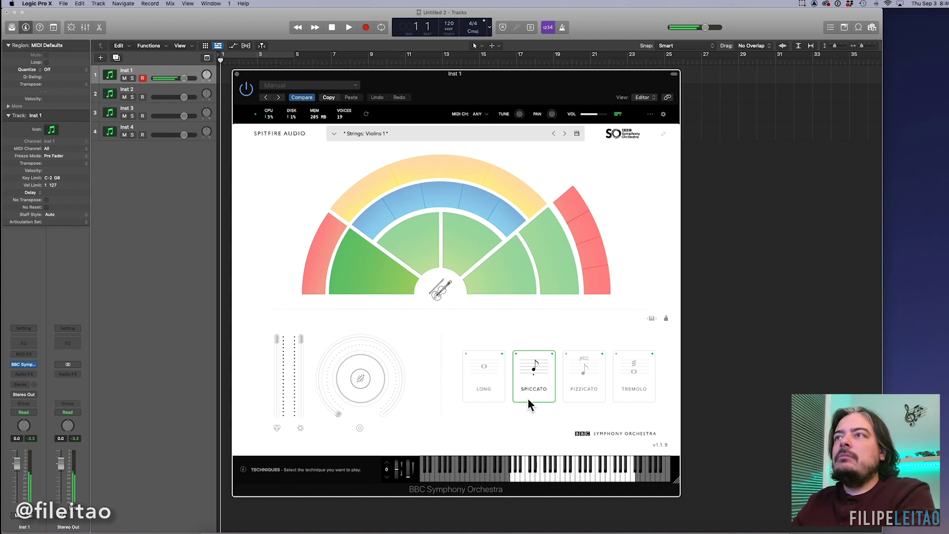
pyautogui.click(577, 392)
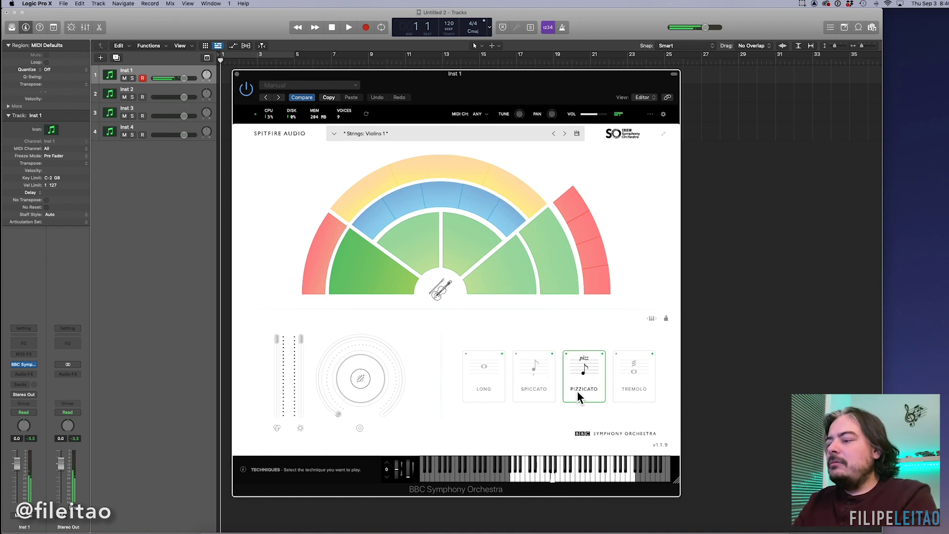
pyautogui.click(648, 390)
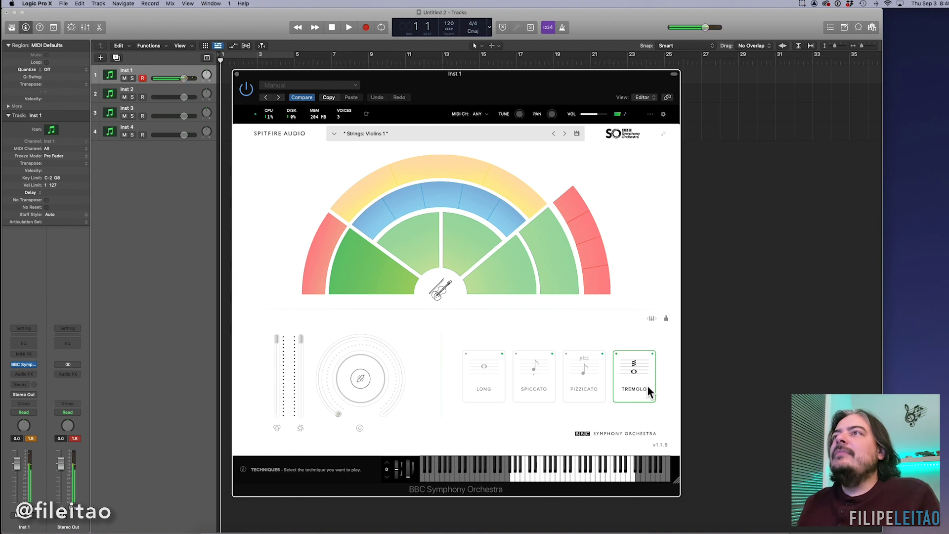
pyautogui.click(400, 249)
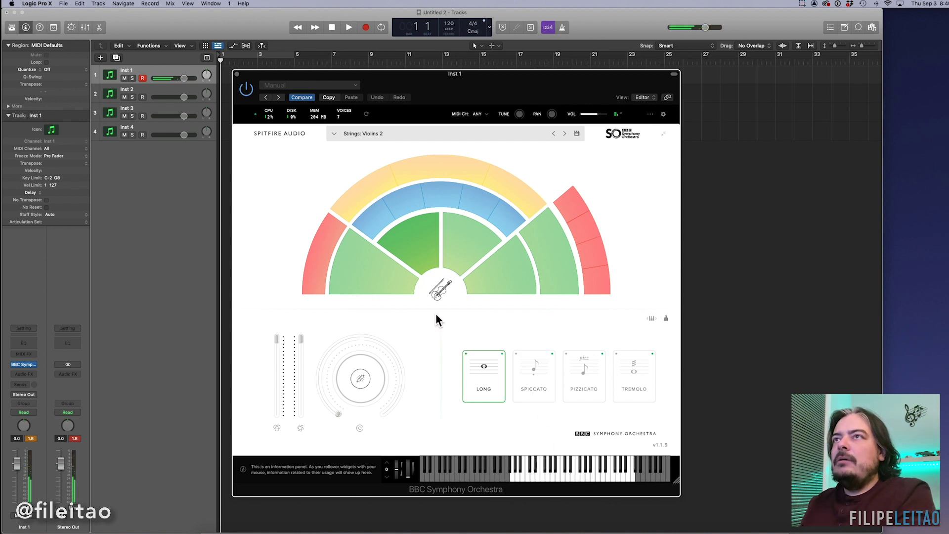
pyautogui.click(367, 273)
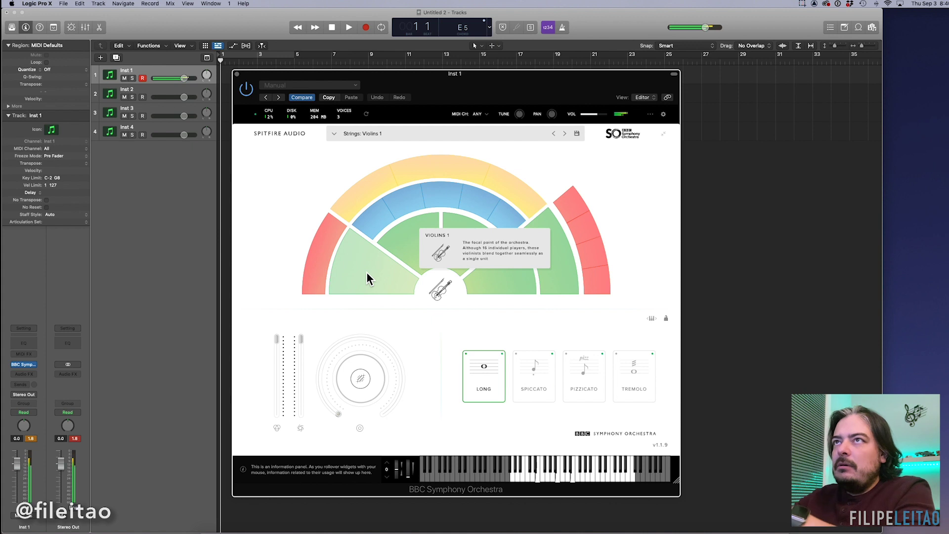
# Load the Violas and audition them with the Long and Spiccato techniques
pyautogui.moveTo(455, 258)
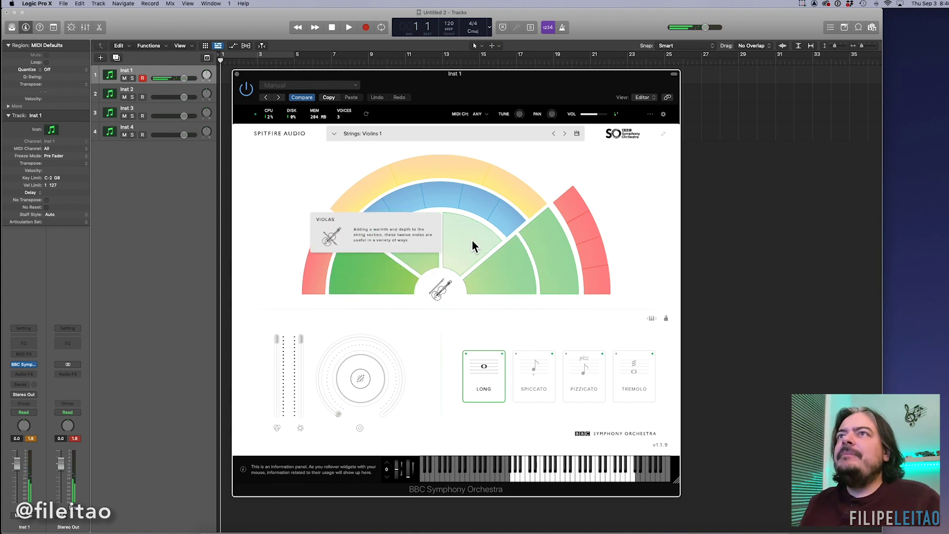
pyautogui.click(473, 245)
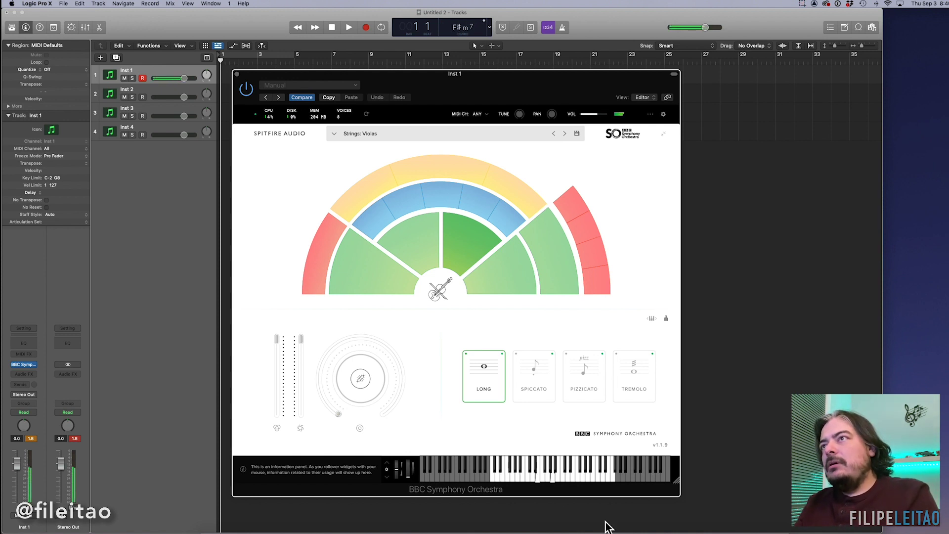
pyautogui.click(546, 386)
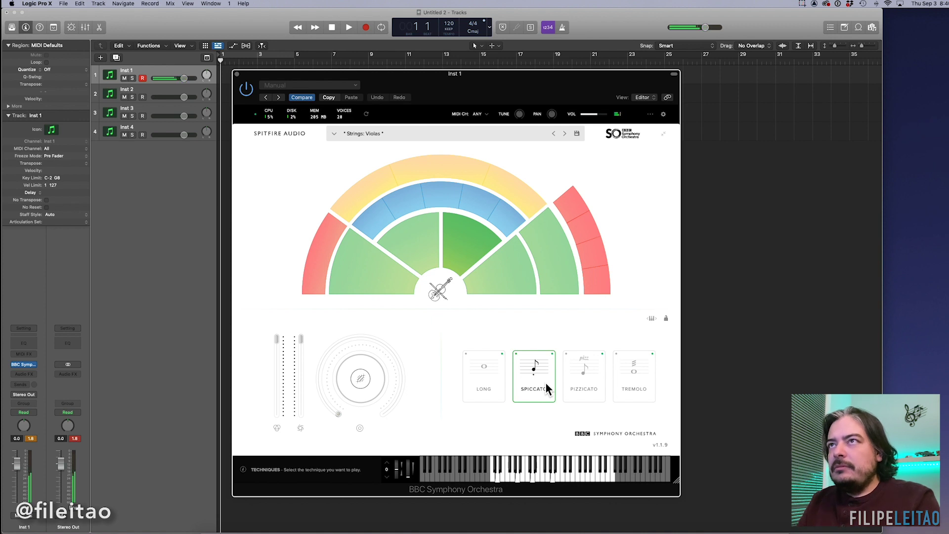
# Load the Celli and audition their Long, Tremolo, Pizzicato and Spiccato techniques
pyautogui.click(485, 289)
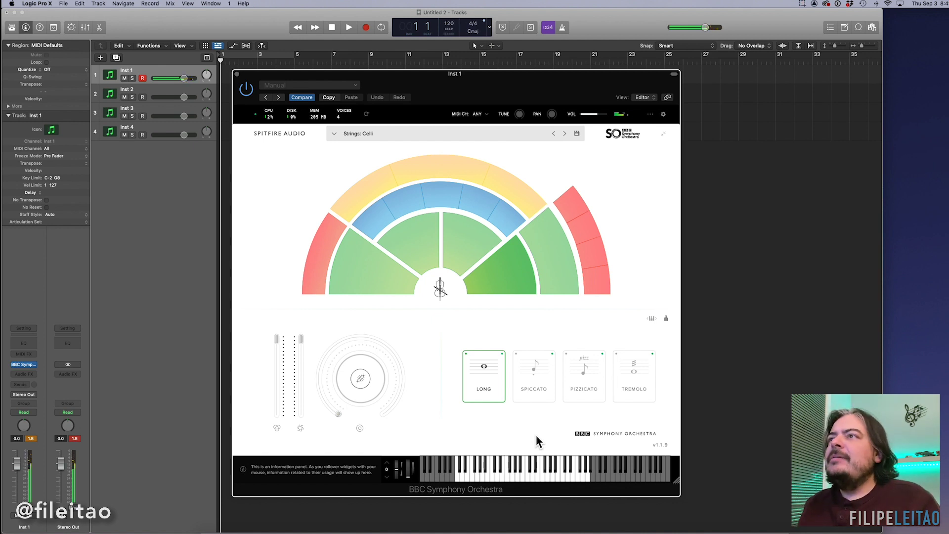
pyautogui.click(621, 398)
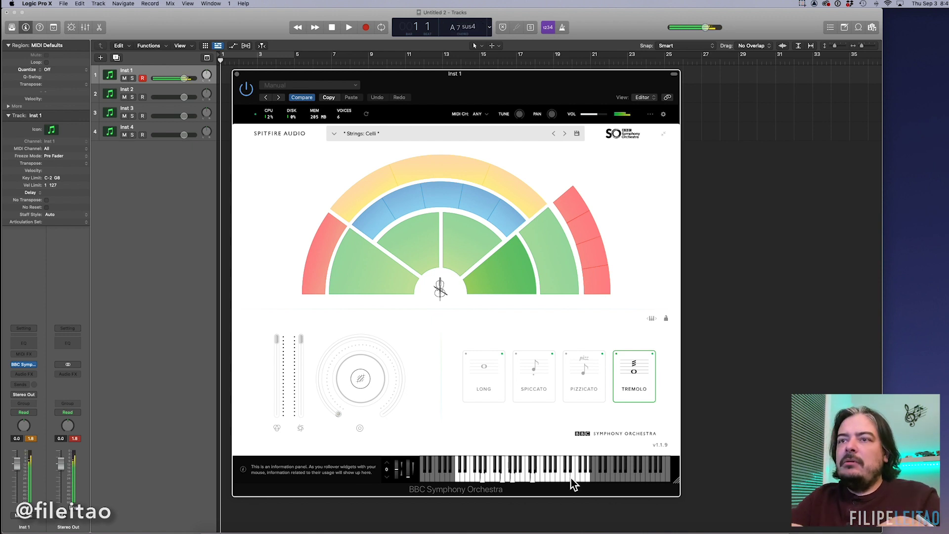
pyautogui.click(571, 388)
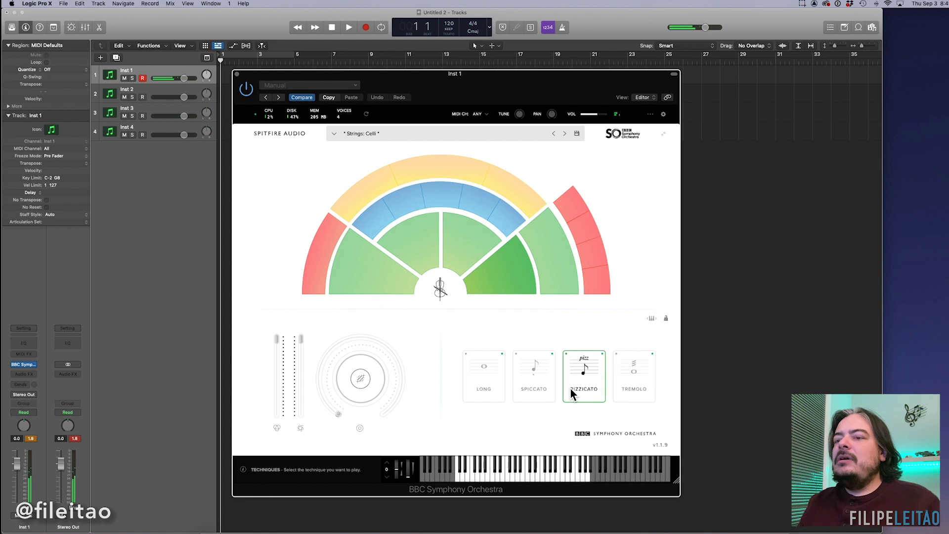
pyautogui.click(520, 390)
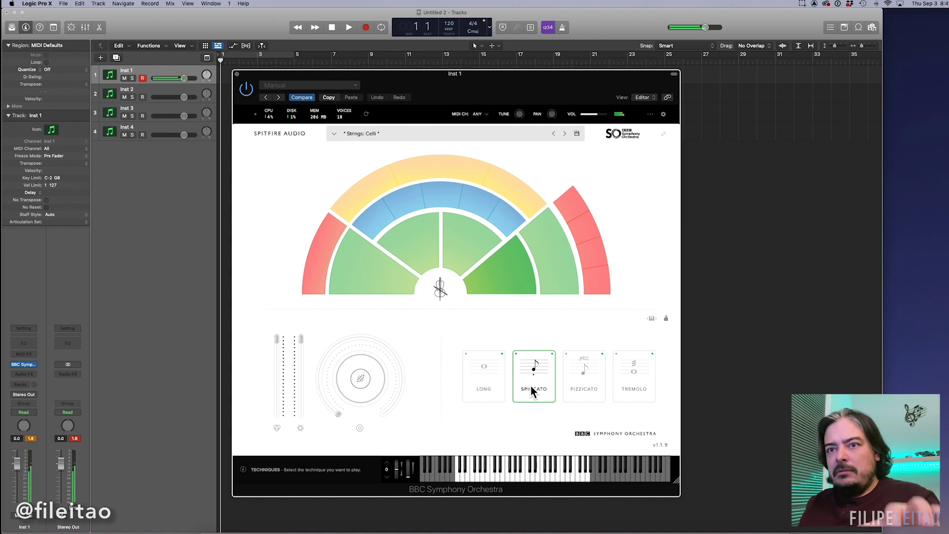
# Load the Basses and audition their Long, Spiccato and Pizzicato techniques
pyautogui.click(547, 271)
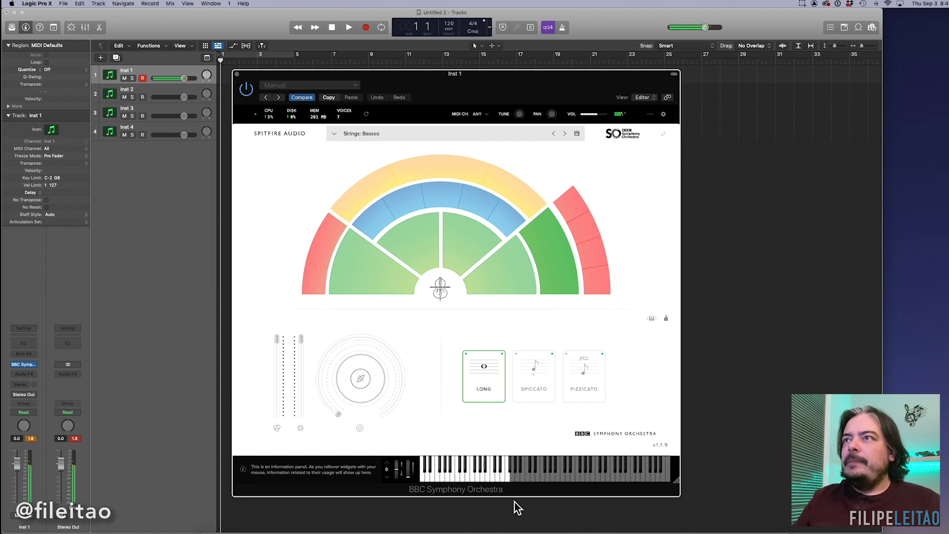
pyautogui.click(534, 382)
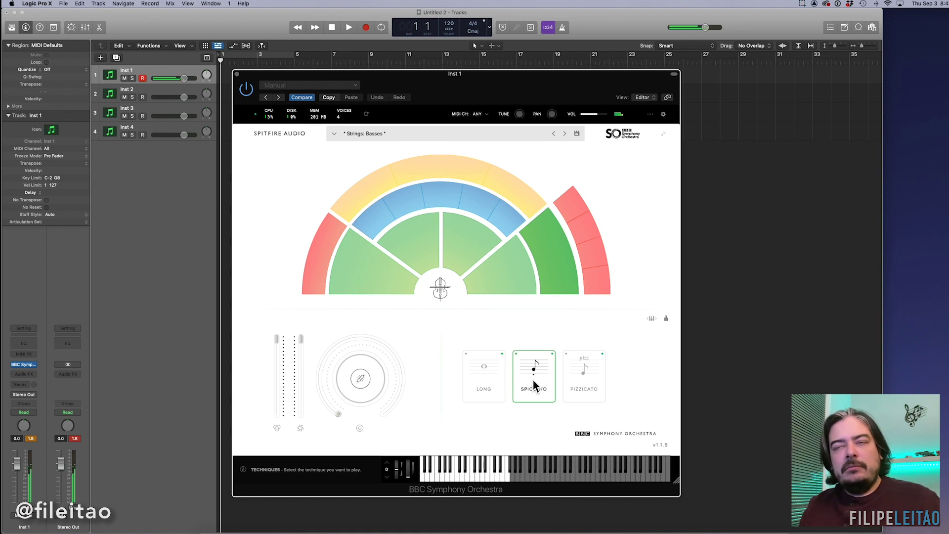
pyautogui.click(588, 384)
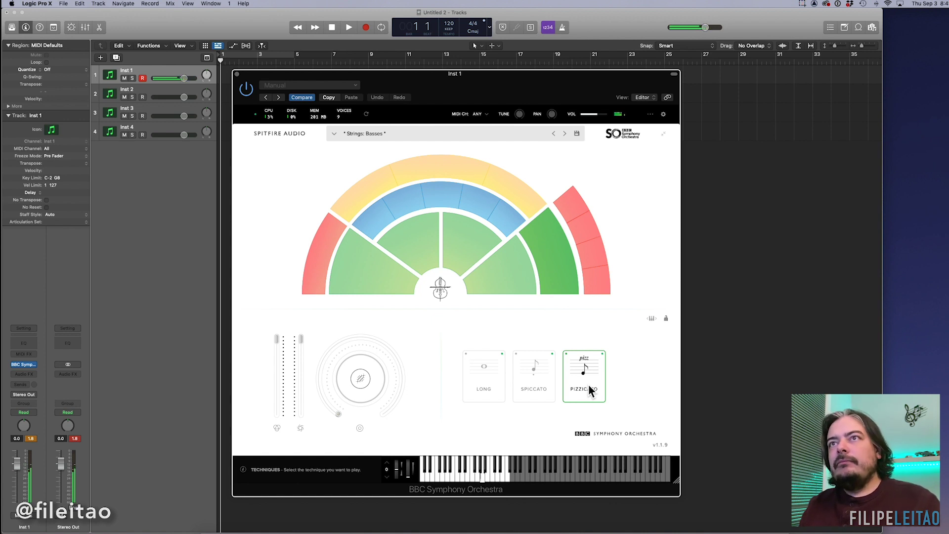
# Audition Horns a4 with the Long and Staccatissimo techniques, and go back to Violins 2 for comparison
pyautogui.click(333, 252)
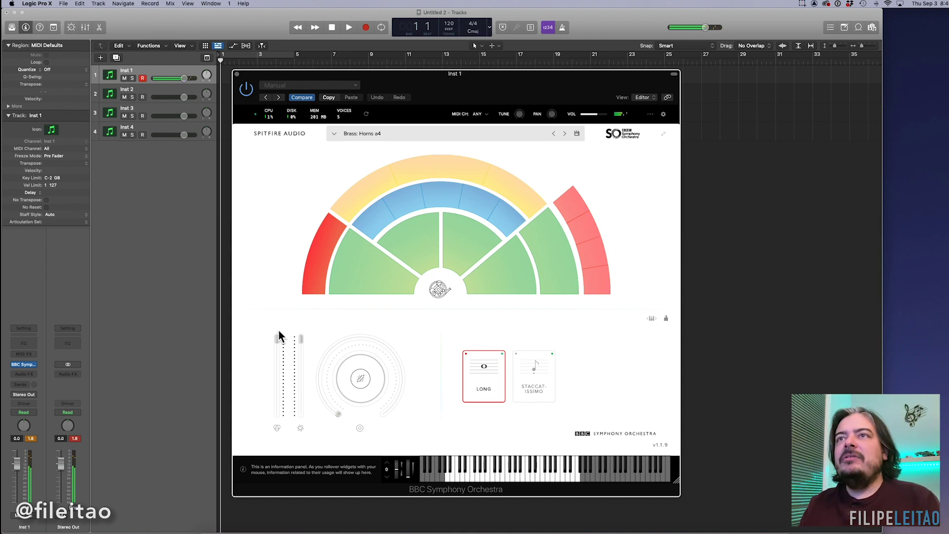
pyautogui.click(538, 390)
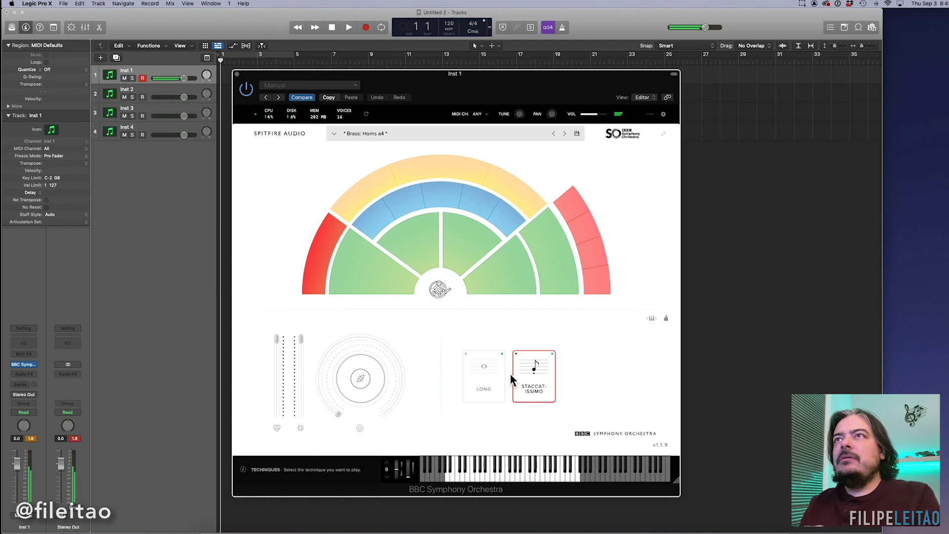
pyautogui.click(428, 261)
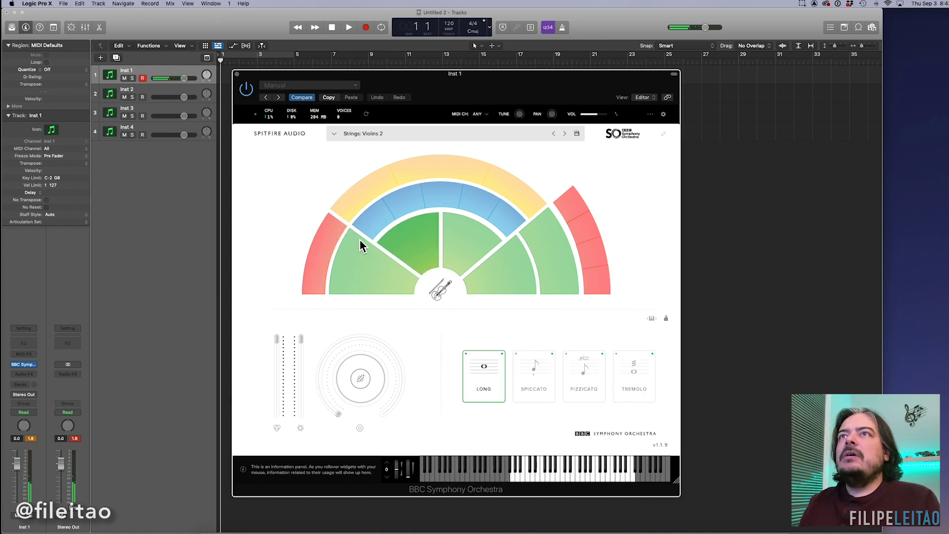
# Audition the Trumpets a3 and Tenor Trombones a3 brass sections with the Long technique
pyautogui.click(566, 208)
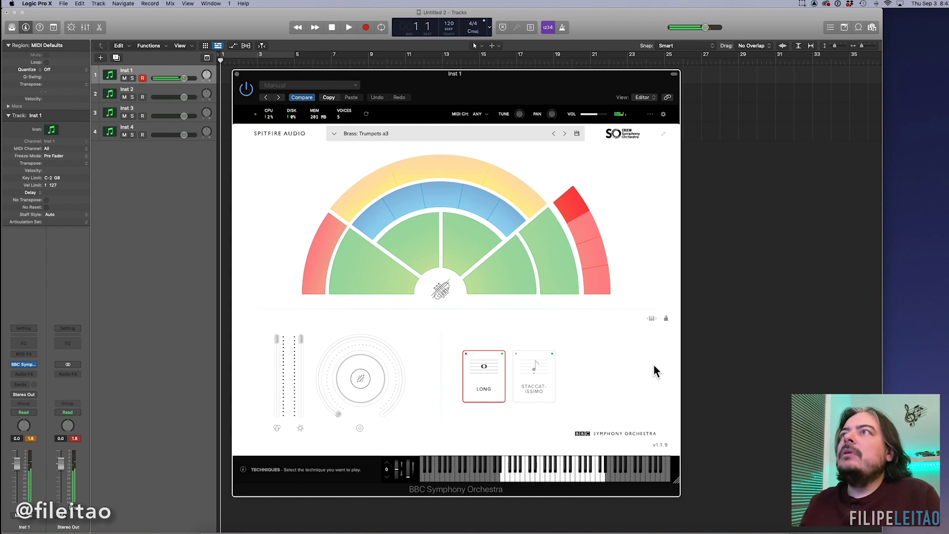
pyautogui.click(586, 220)
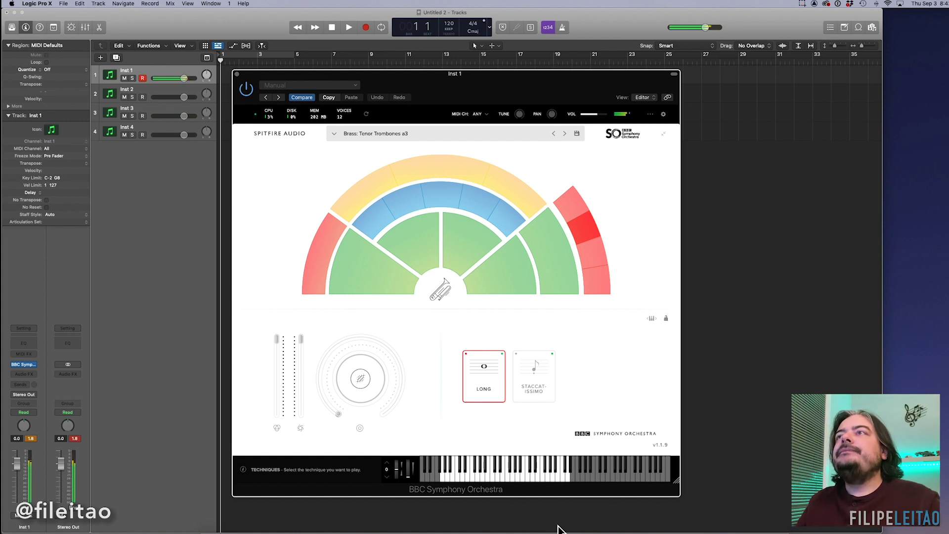
# Audition the Bass Trombones a2 and Tuba brass sections with the Long technique
pyautogui.click(591, 260)
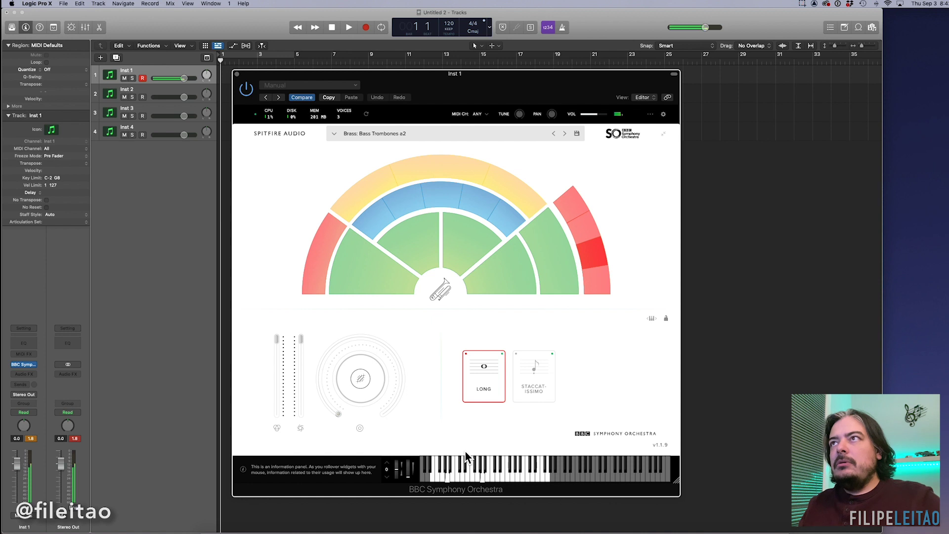
pyautogui.click(595, 280)
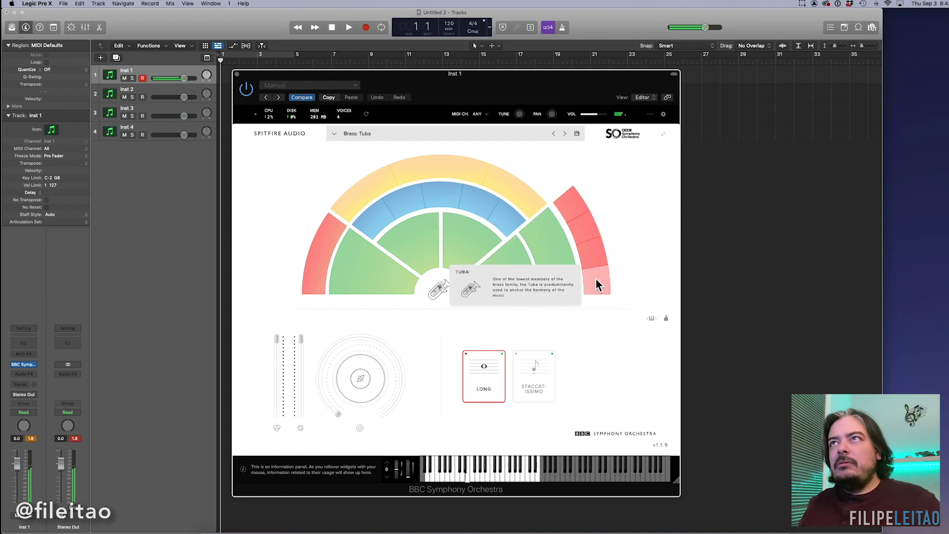
# Audition the woodwinds Piccolo, Flutes a3, Oboes a3, Clarinets a3 and Bassoons a3 with Long, trying Staccatissimo on the Bassoons as well
pyautogui.click(380, 217)
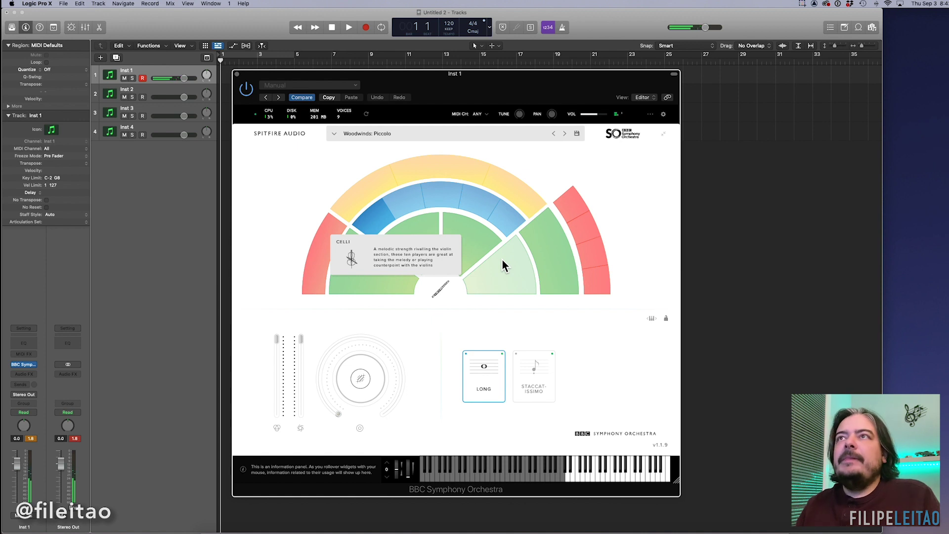
pyautogui.click(413, 198)
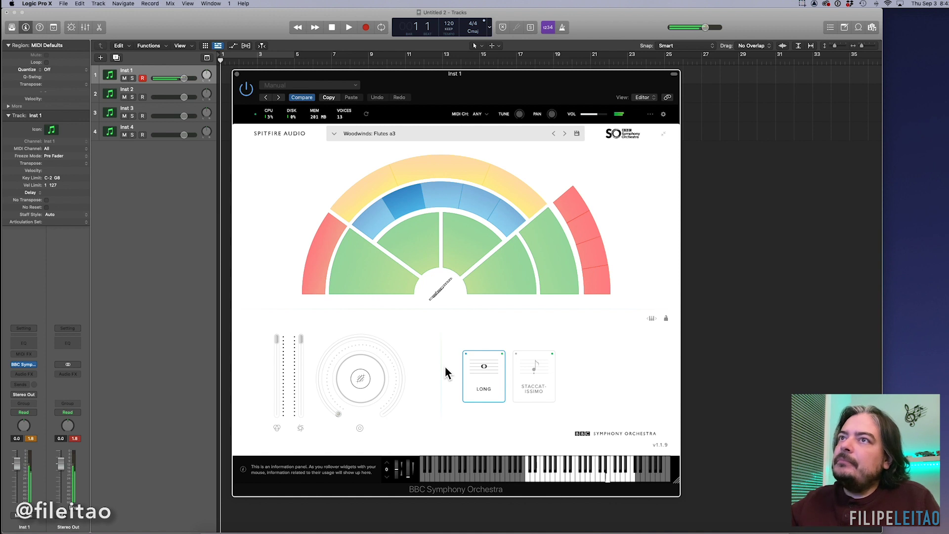
pyautogui.click(453, 197)
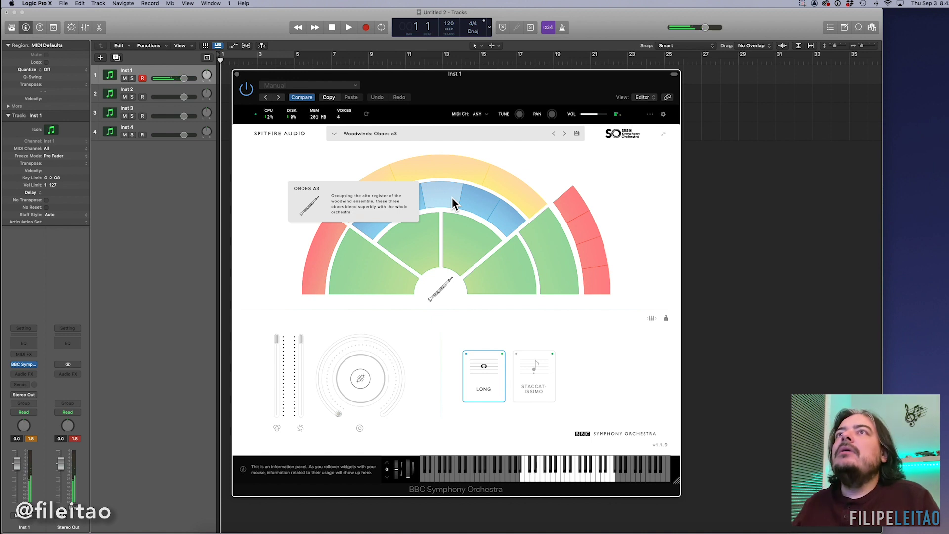
pyautogui.click(472, 199)
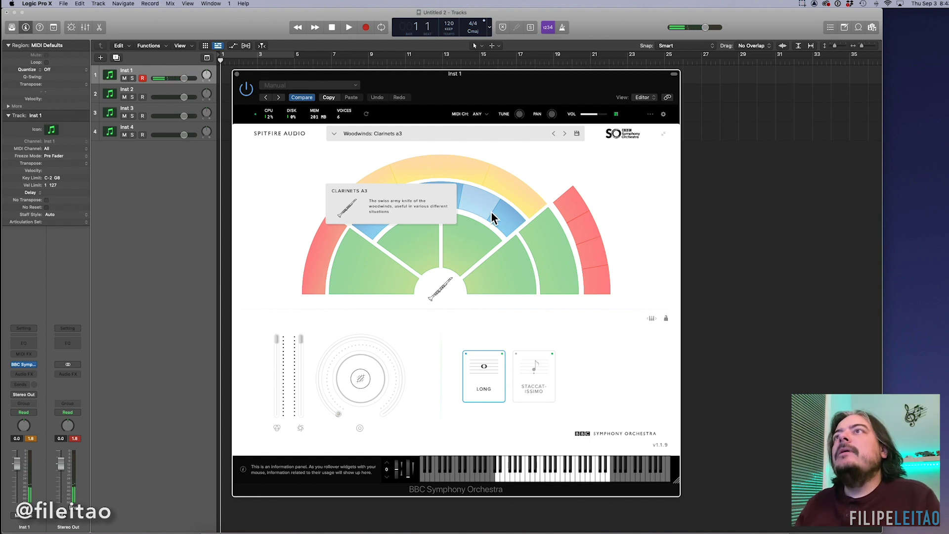
pyautogui.click(497, 215)
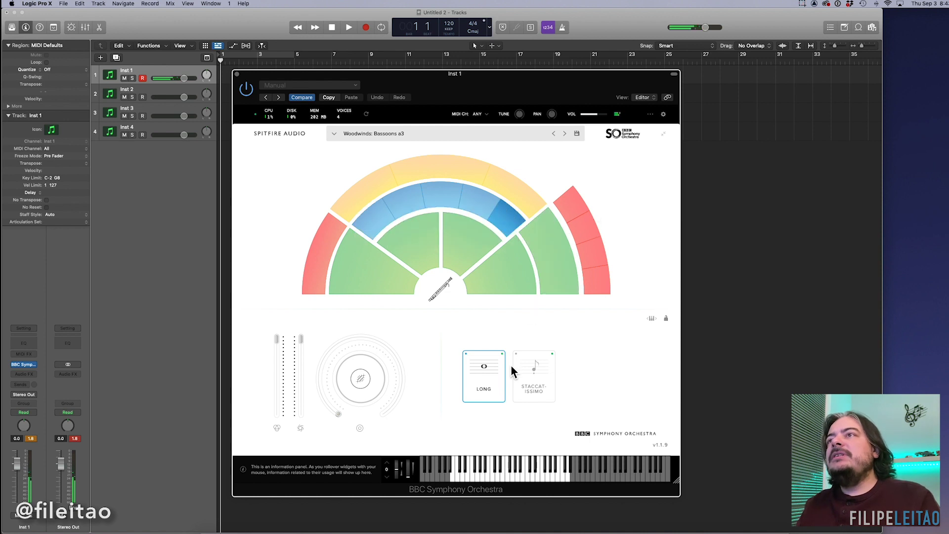
pyautogui.click(530, 375)
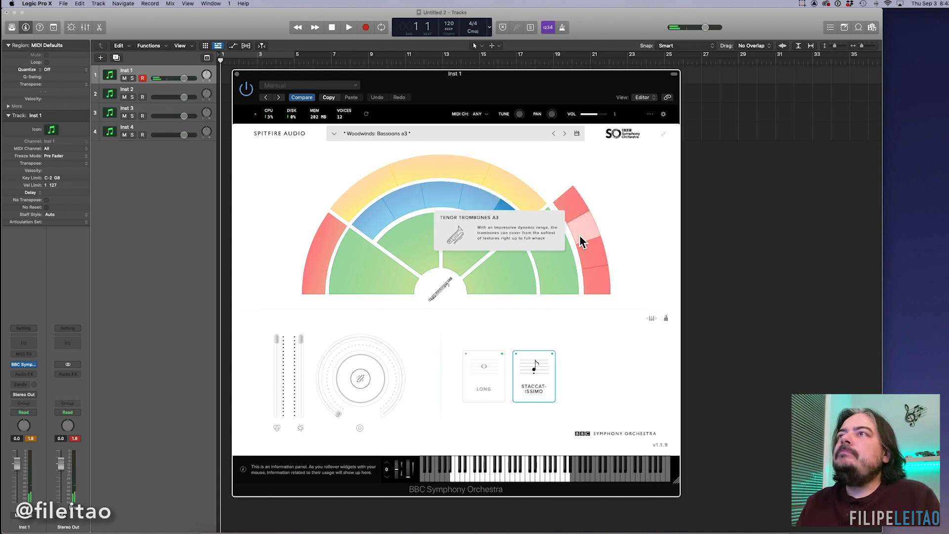
# Audition Harp Plucks and Celeste, and the Percussion section's Timpani Hits and Untuned Percussion
pyautogui.click(385, 176)
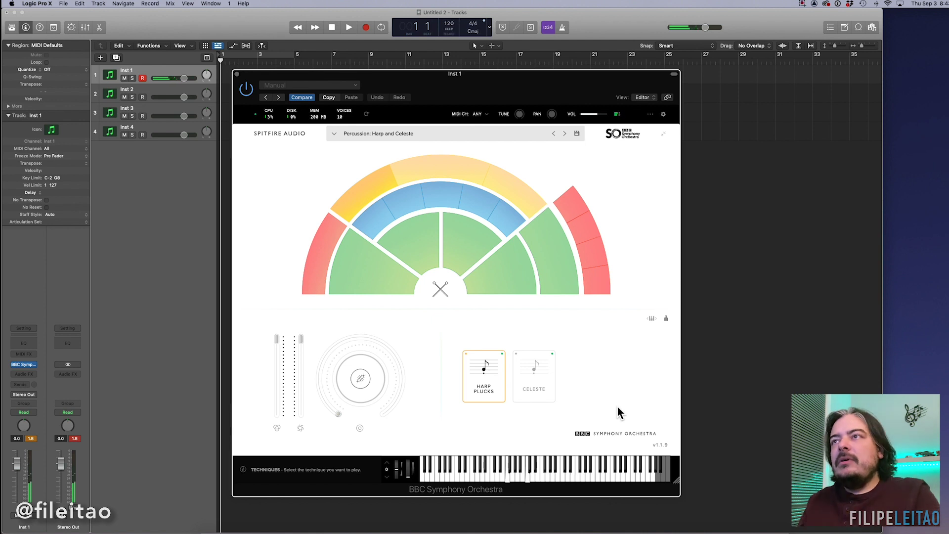
pyautogui.click(545, 384)
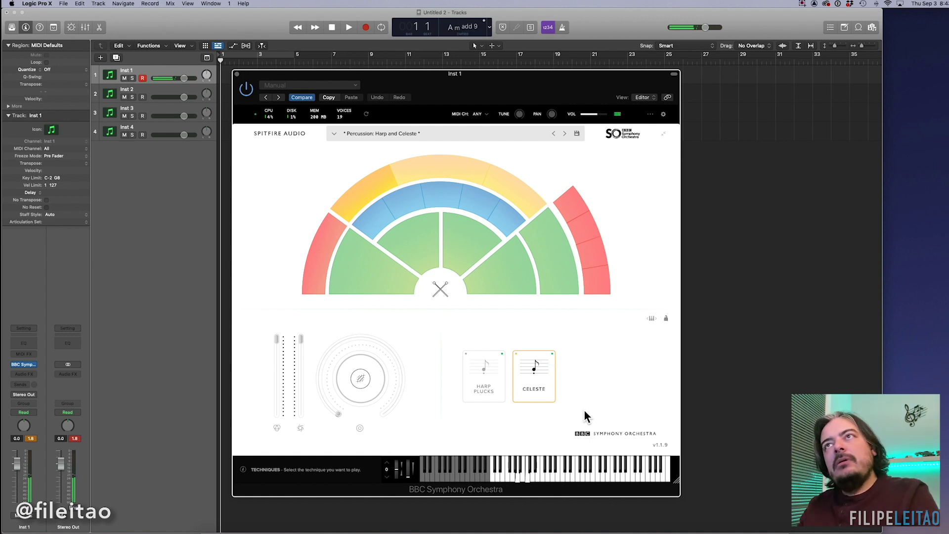
pyautogui.click(471, 167)
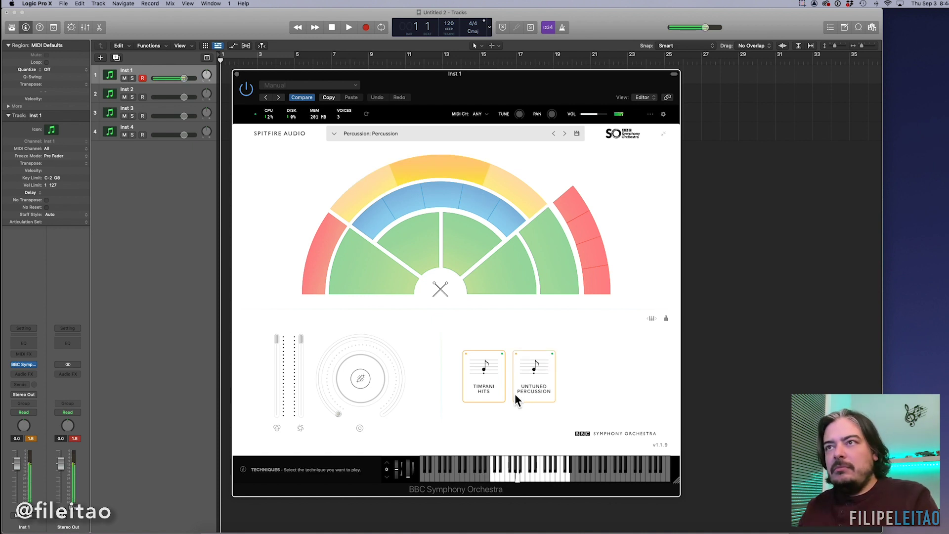
pyautogui.click(535, 368)
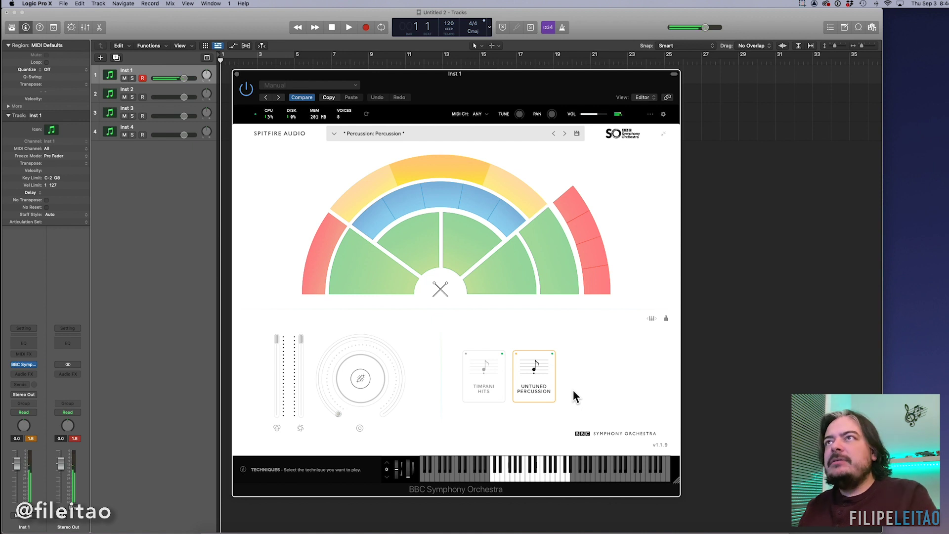
# Load Tuned Percussion and audition Tubular Bells, Marimba, Xylophone and Glockenspiel
pyautogui.click(529, 194)
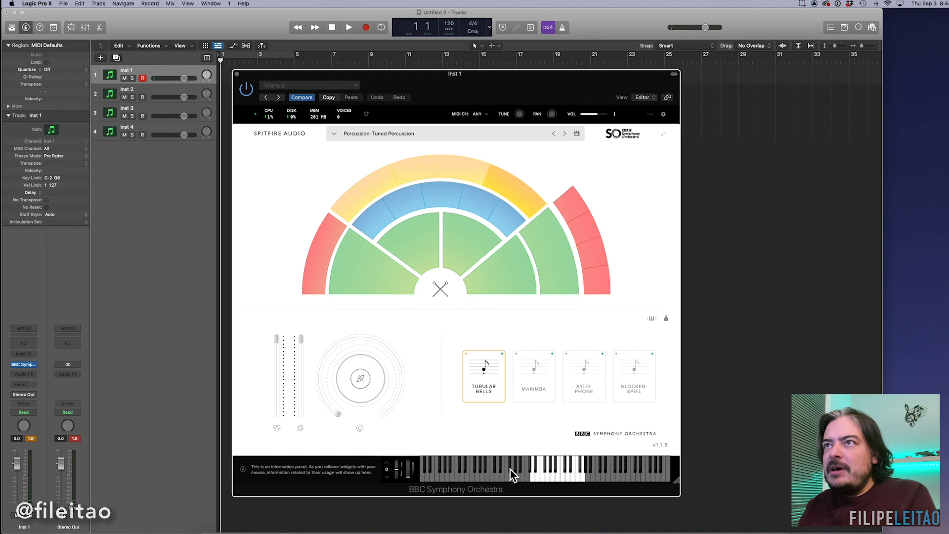
pyautogui.click(546, 392)
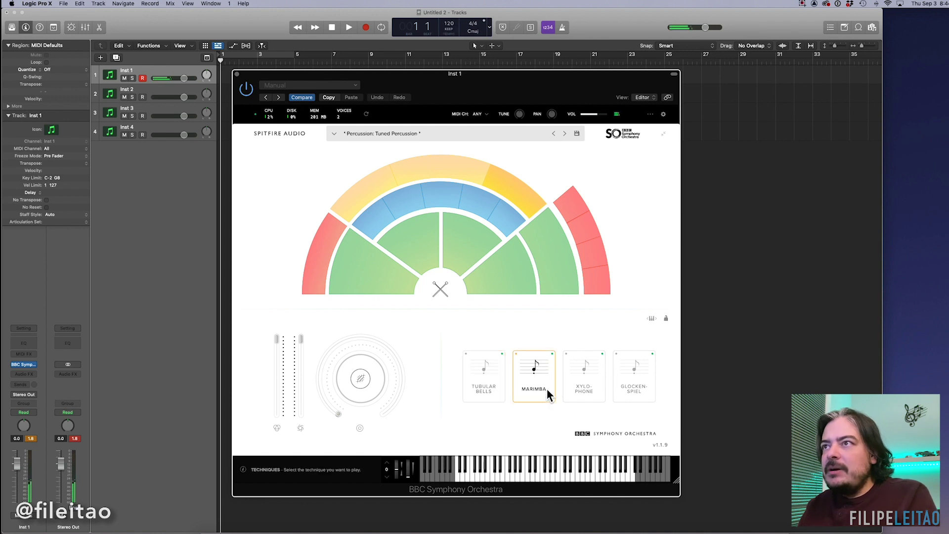
pyautogui.click(573, 380)
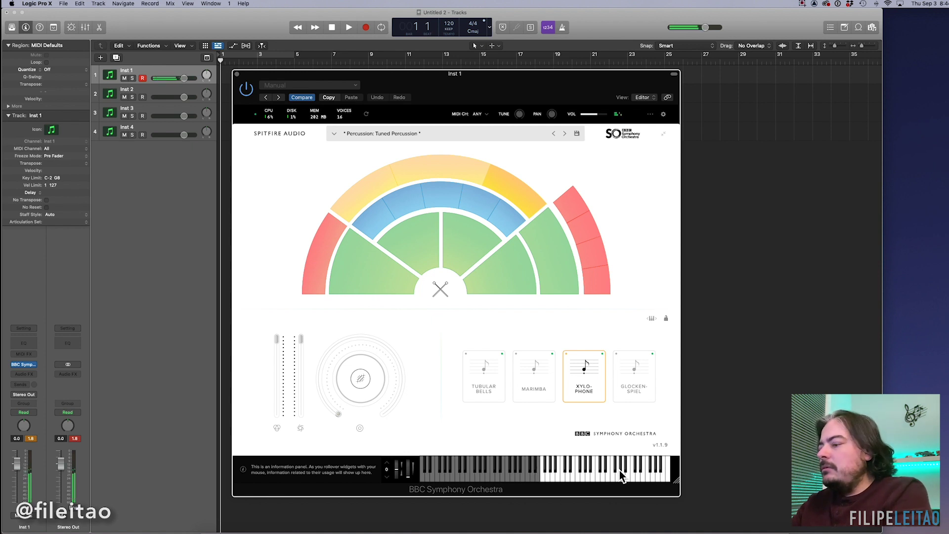
pyautogui.click(650, 395)
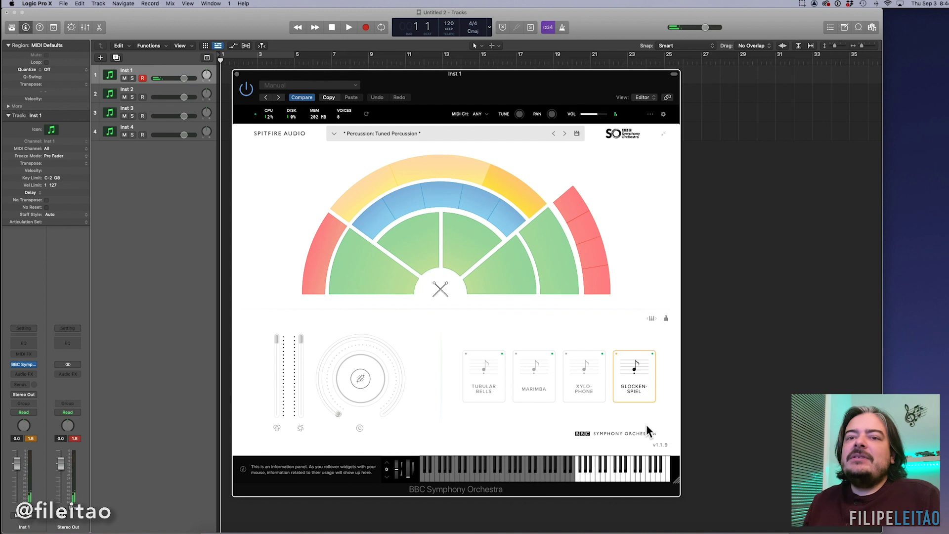
# Load Violins 1 on the first track and move the plug-in window away from the track headers
pyautogui.click(365, 273)
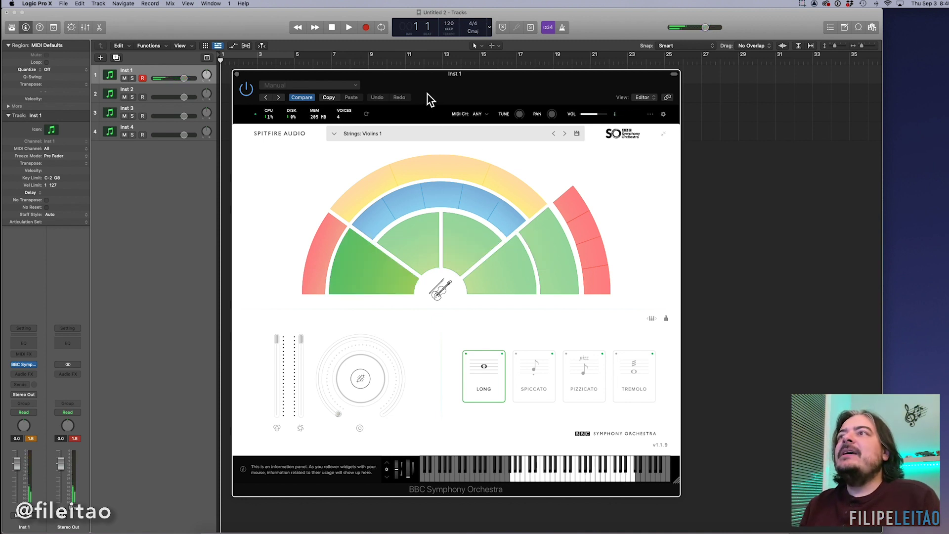
pyautogui.moveTo(420, 96); pyautogui.dragTo(549, 97)
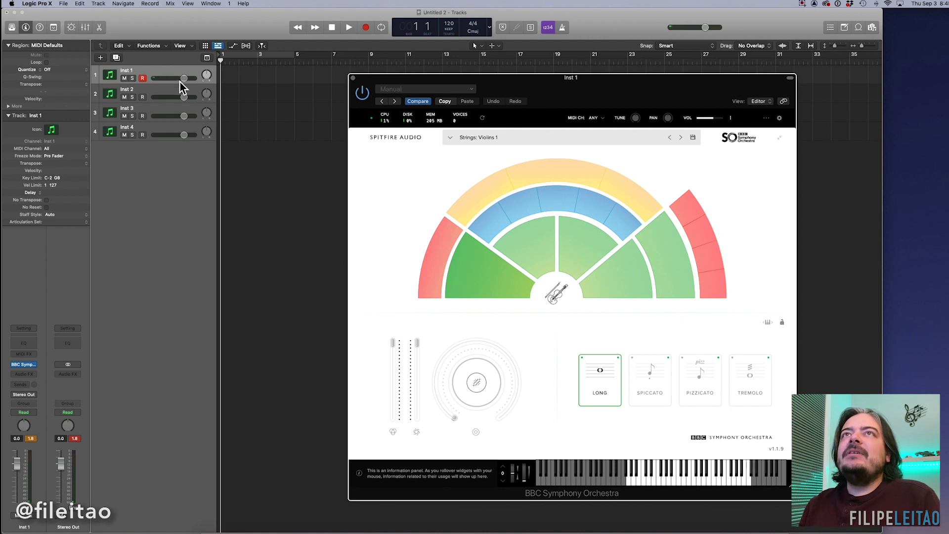
# Lower the volume of all four instrument tracks together to -4.6 dB and rename the first track violino 1
pyautogui.click(151, 130)
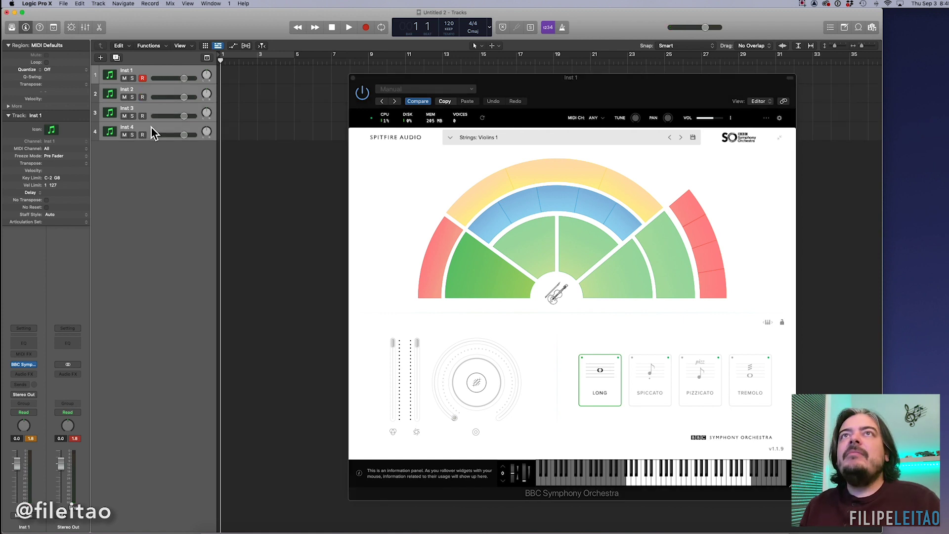
pyautogui.moveTo(185, 117); pyautogui.dragTo(174, 117)
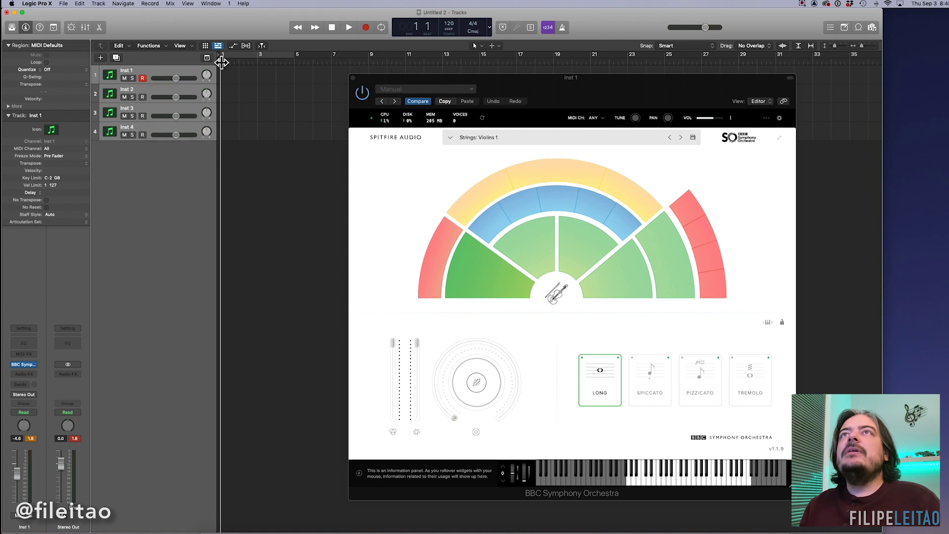
pyautogui.click(166, 75)
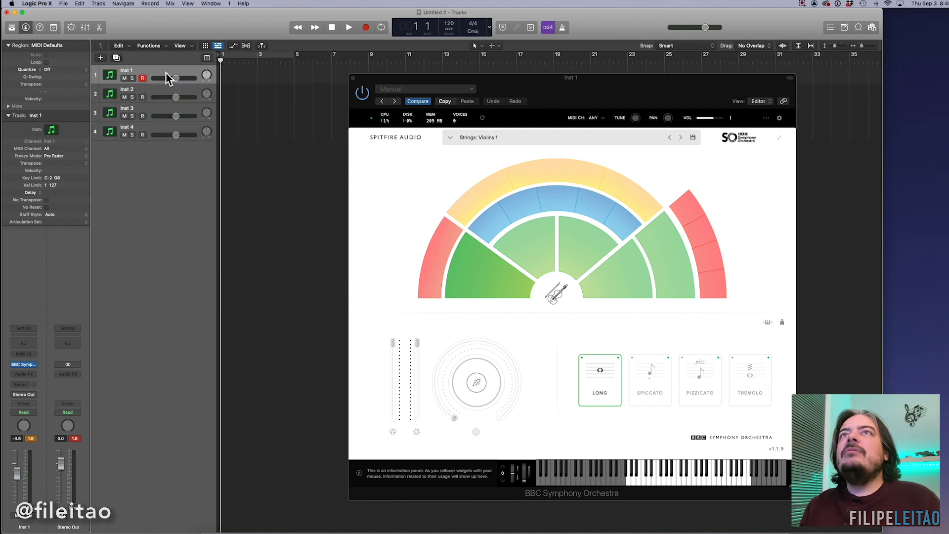
pyautogui.doubleClick(130, 72)
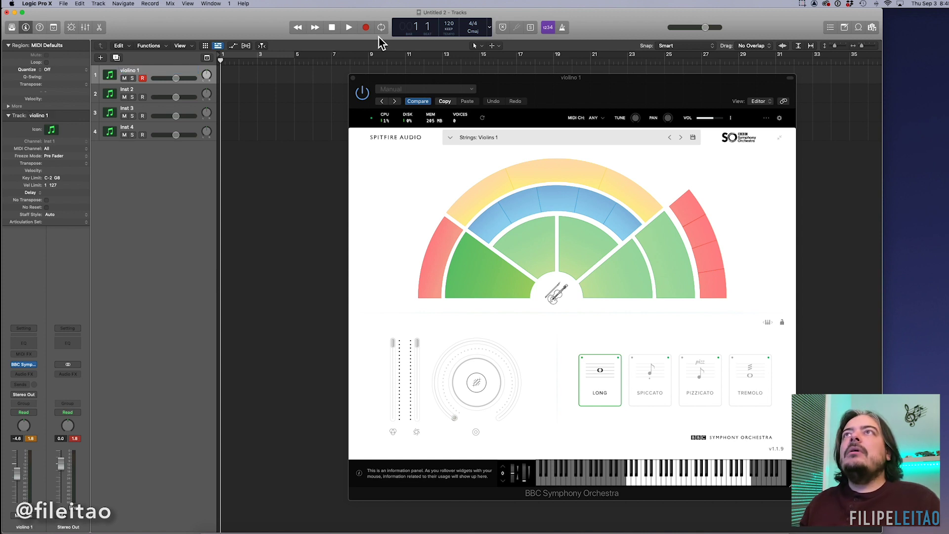
# Show the global tracks, close the plug-in window and start playback with the metronome click turned on
pyautogui.click(208, 57)
pyautogui.click(355, 79)
pyautogui.press('space')
pyautogui.press('space')
pyautogui.click(566, 35)
pyautogui.press('space')
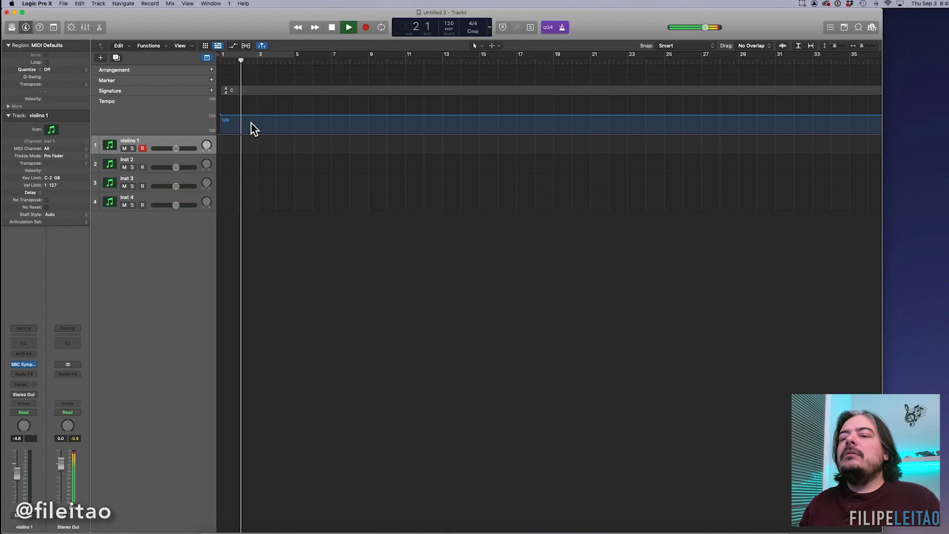
# Set the project tempo to 100 BPM in the Tempo track and listen to the metronome at that speed
pyautogui.press('space')
pyautogui.moveTo(251, 121); pyautogui.dragTo(250, 140)
pyautogui.press('space')
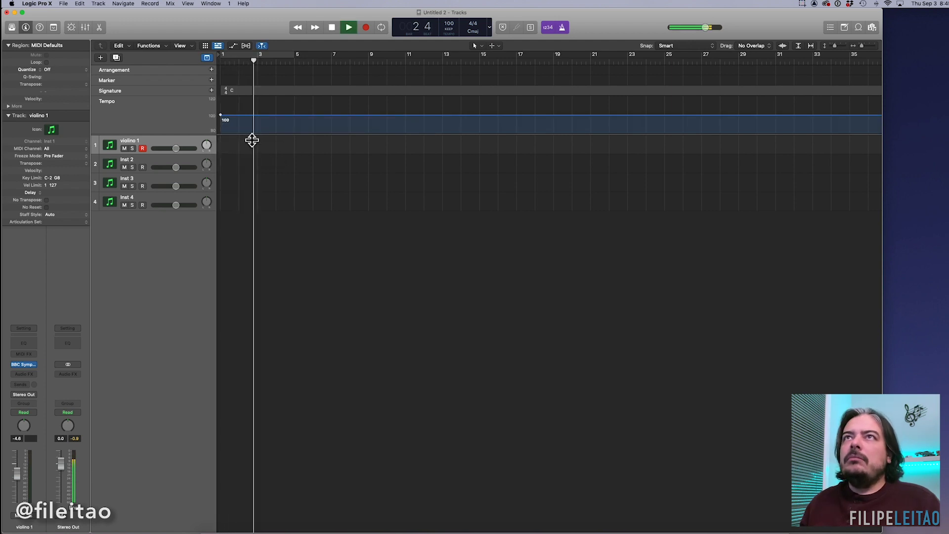
# Record a violin phrase on the violino 1 track from bar 1 to about bar 6
pyautogui.moveTo(261, 66); pyautogui.dragTo(193, 69)
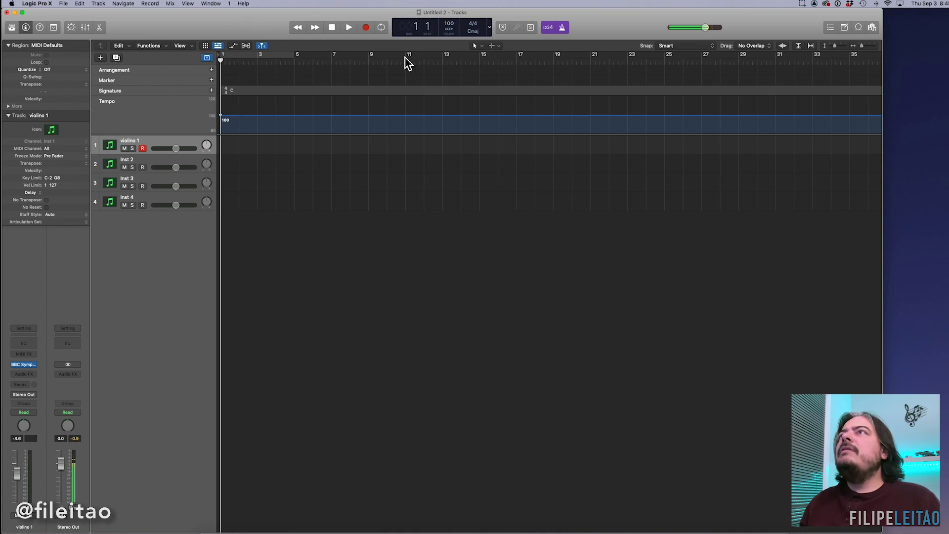
pyautogui.click(371, 28)
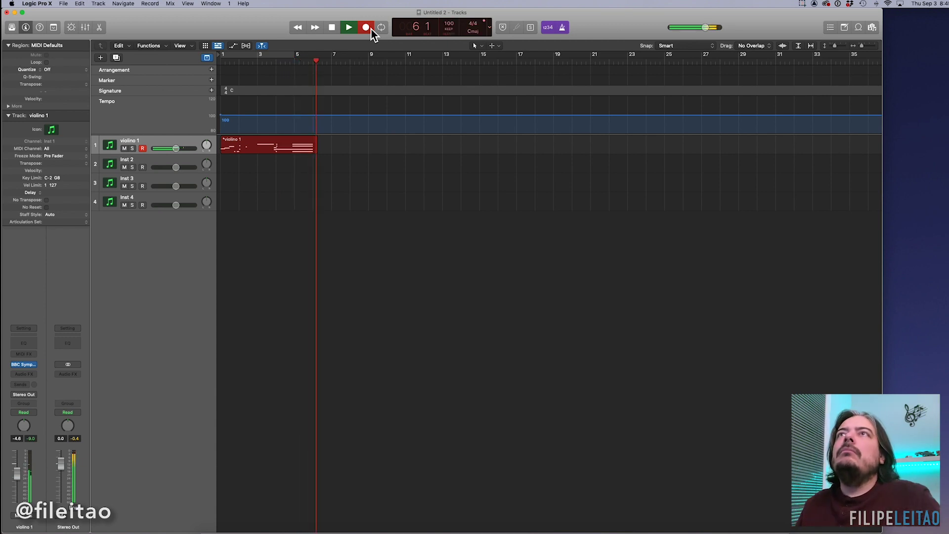
pyautogui.press('space')
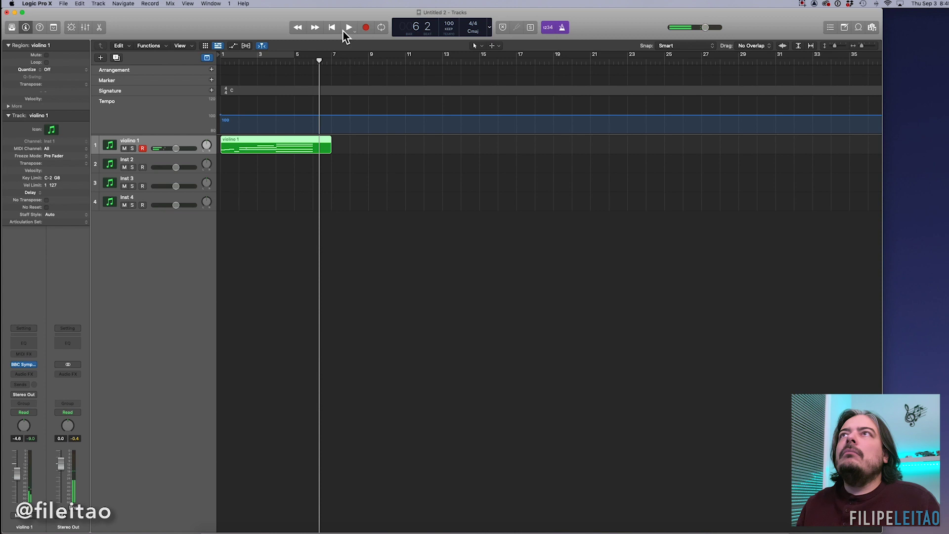
# Open the recorded region in the Piano Roll and lengthen the upper note in bar 3 so it reaches bar 4
pyautogui.doubleClick(253, 143)
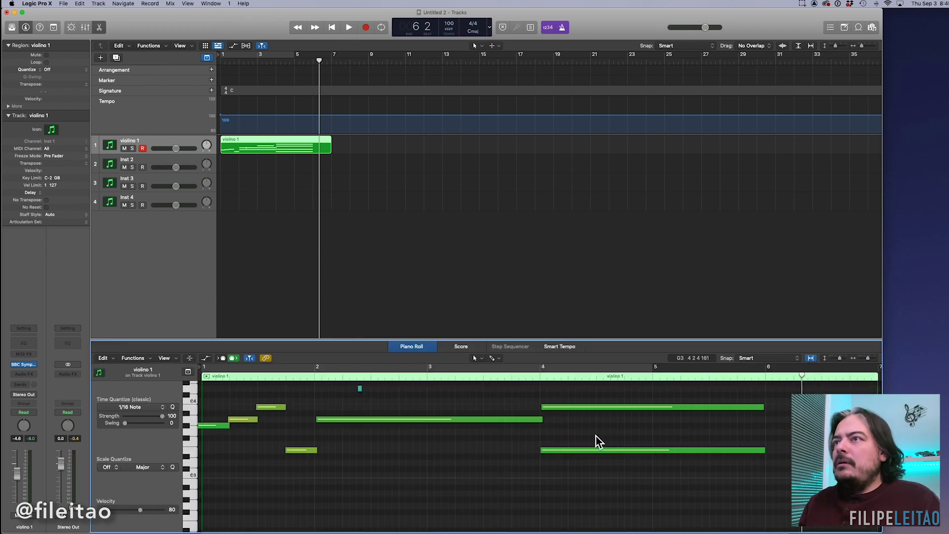
pyautogui.press('z')
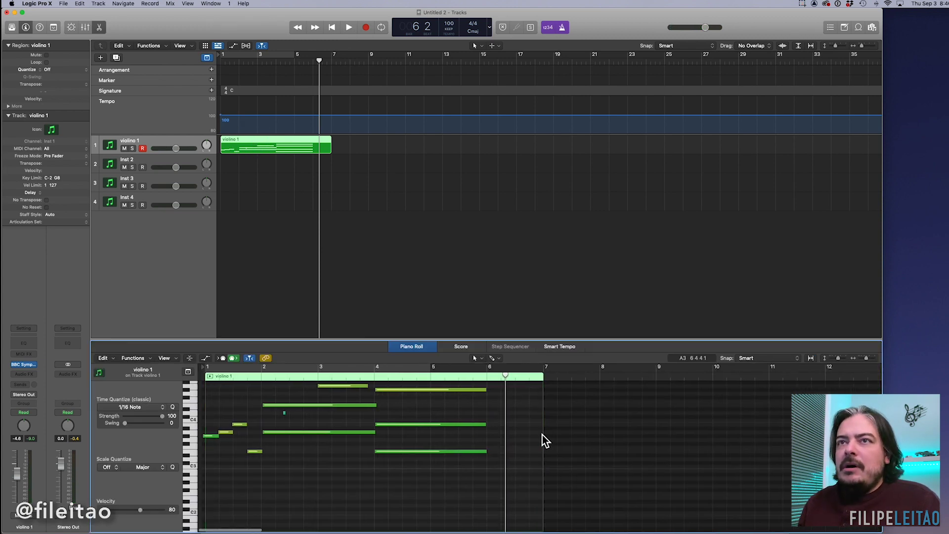
pyautogui.scroll(3, 445, 445)
pyautogui.moveTo(425, 391); pyautogui.dragTo(212, 520)
pyautogui.click(324, 443)
pyautogui.moveTo(363, 431); pyautogui.dragTo(373, 431)
# Delete the stray short D4 note in bar 2, align the first note with bar 1 and close the Piano Roll
pyautogui.click(278, 457)
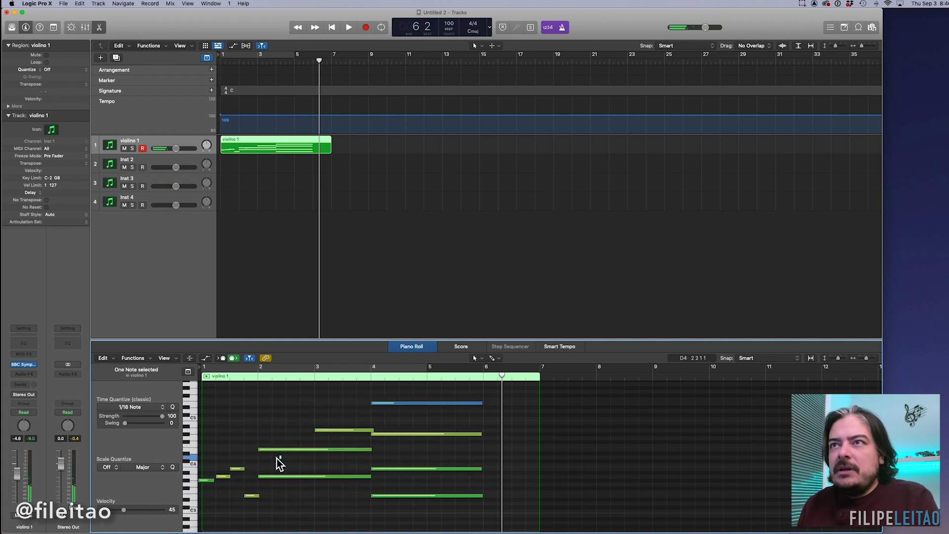
pyautogui.click(208, 480)
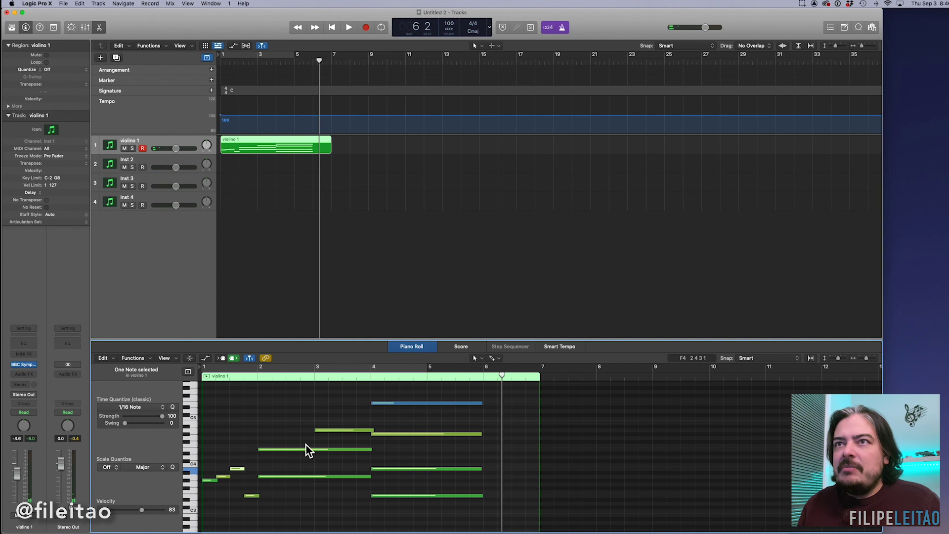
pyautogui.press('e')
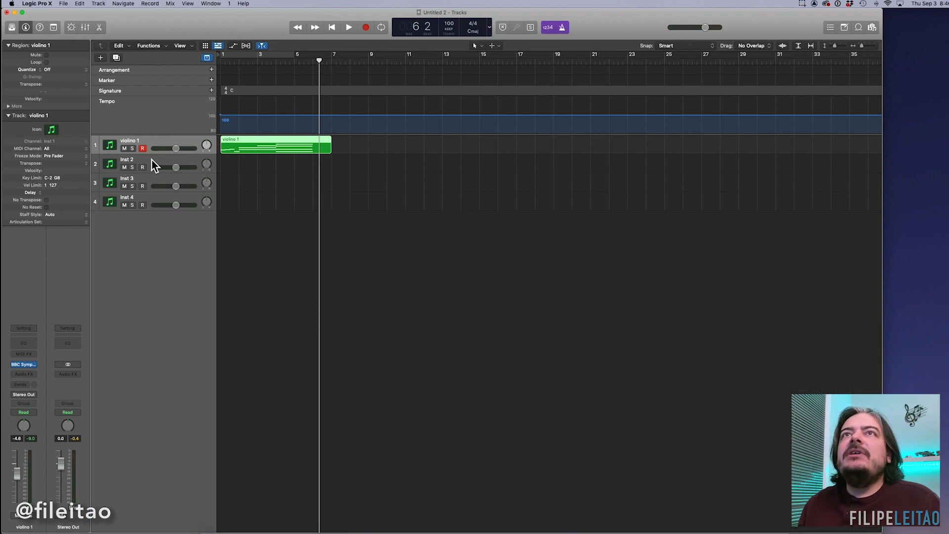
# Duplicate the violino 1 track with its orchestra instrument and copy the recorded region onto the new track at bar 1
pyautogui.press('super+d')
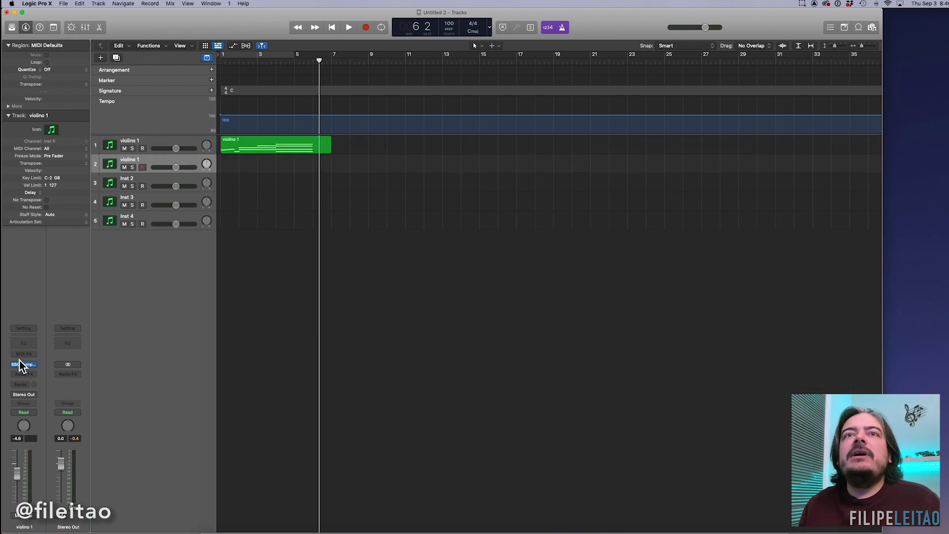
pyautogui.click(24, 366)
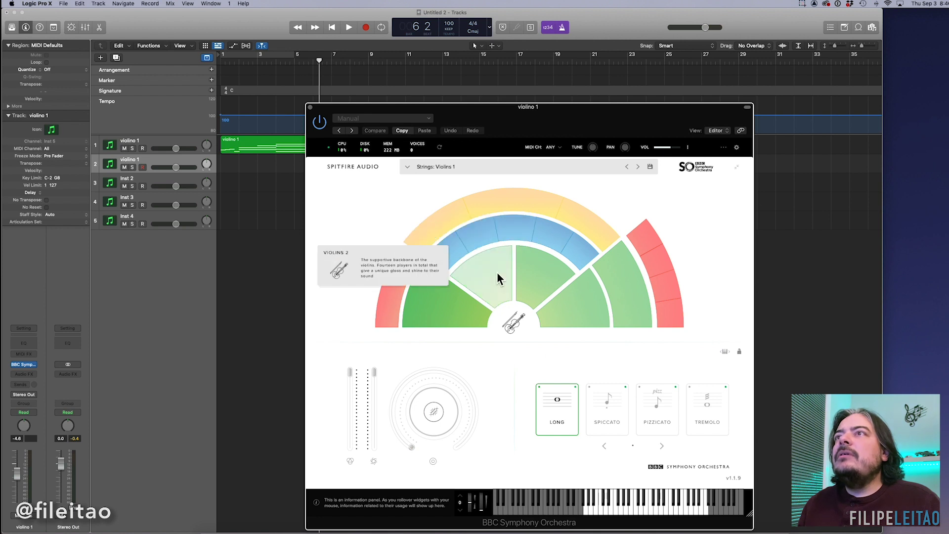
pyautogui.click(310, 107)
pyautogui.moveTo(256, 143); pyautogui.dragTo(265, 162)
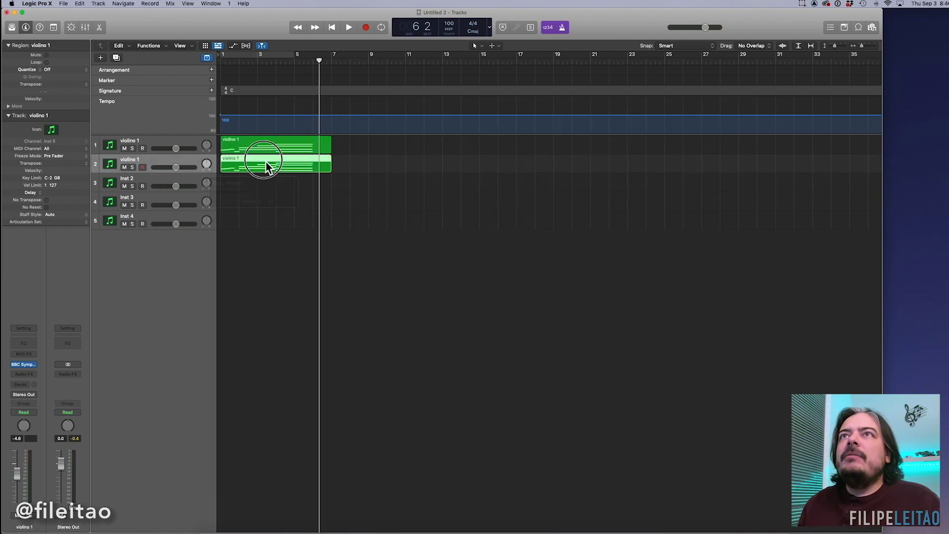
# Open the second violino 1 track's region in the Piano Roll and delete its upper long notes and three opening notes
pyautogui.doubleClick(266, 162)
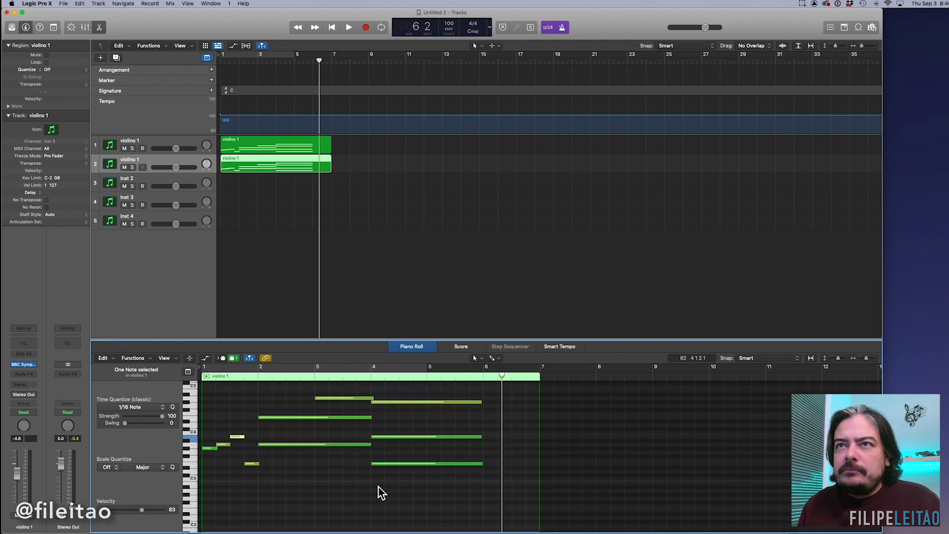
pyautogui.moveTo(267, 480)
pyautogui.mouseDown()
pyautogui.moveTo(370, 491)
pyautogui.moveTo(253, 486)
pyautogui.mouseUp()
pyautogui.moveTo(283, 394); pyautogui.dragTo(426, 435)
pyautogui.press('Delete')
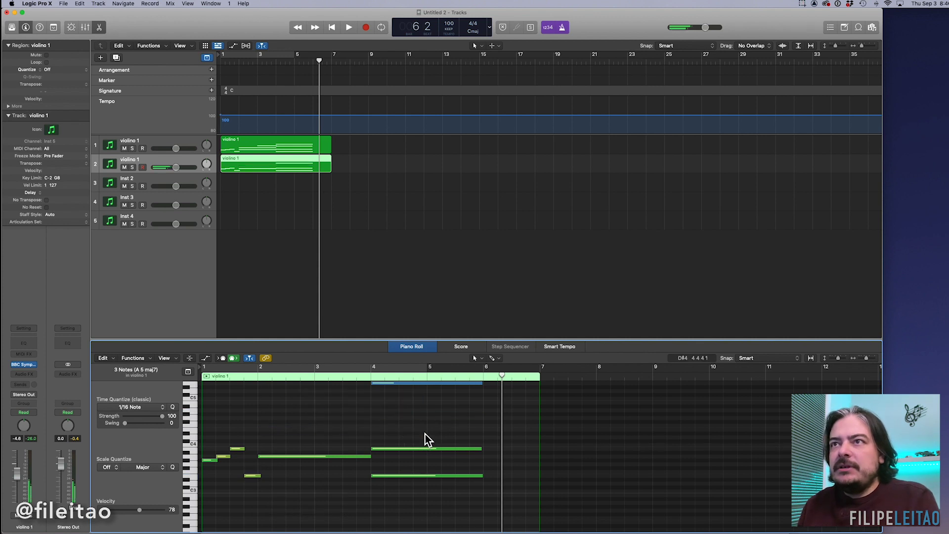
pyautogui.press('Delete')
pyautogui.moveTo(245, 456); pyautogui.dragTo(209, 482)
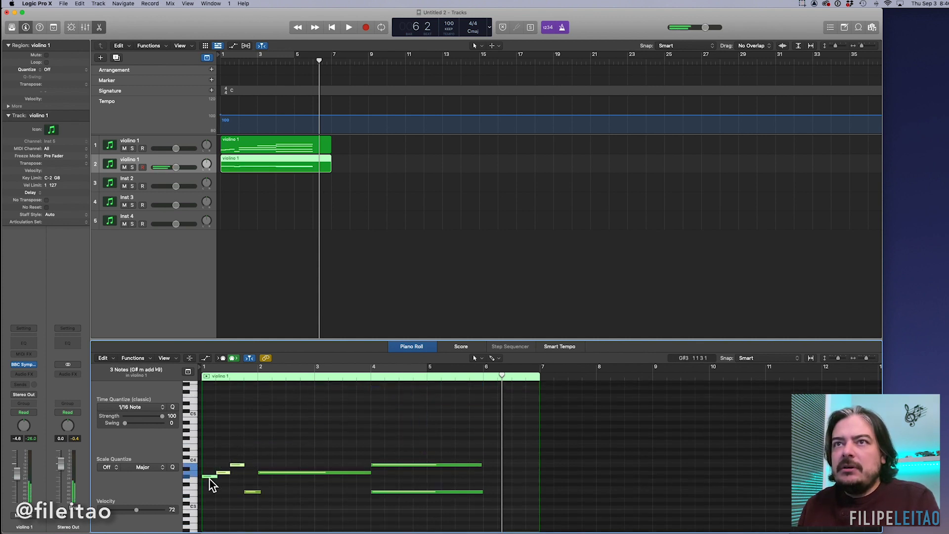
# In the first track's region, delete the lower-voice notes and lengthen the third opening note so it reaches bar 2
pyautogui.click(270, 140)
pyautogui.moveTo(322, 465); pyautogui.dragTo(420, 499)
pyautogui.press('Delete')
pyautogui.moveTo(280, 483); pyautogui.dragTo(261, 470)
pyautogui.press('Delete')
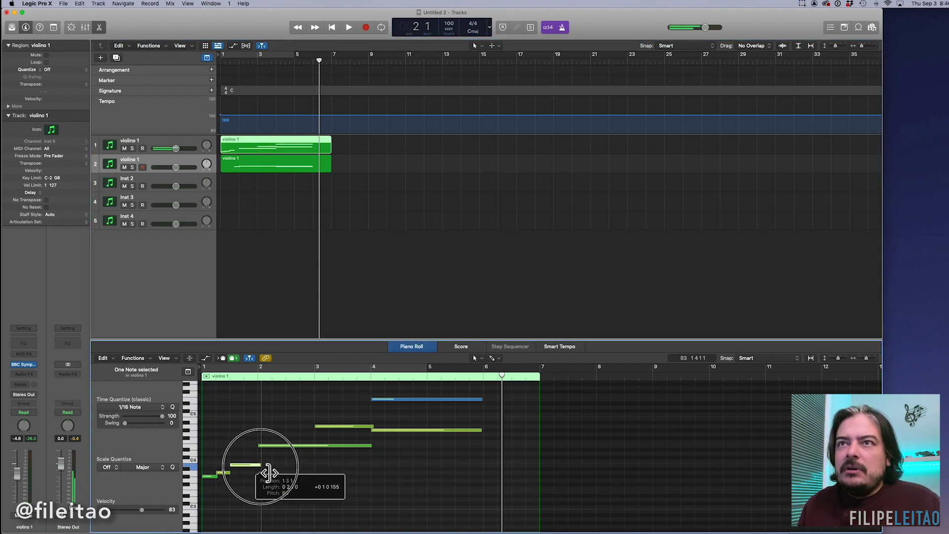
# Delete the lower long note at bar 4 in the second track's region and try copying the region onto Inst 2
pyautogui.click(278, 167)
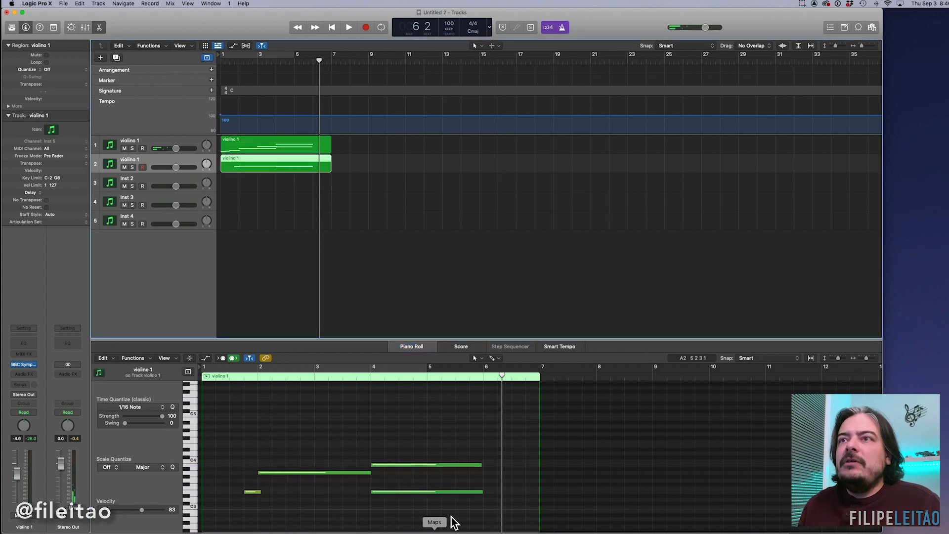
pyautogui.click(437, 492)
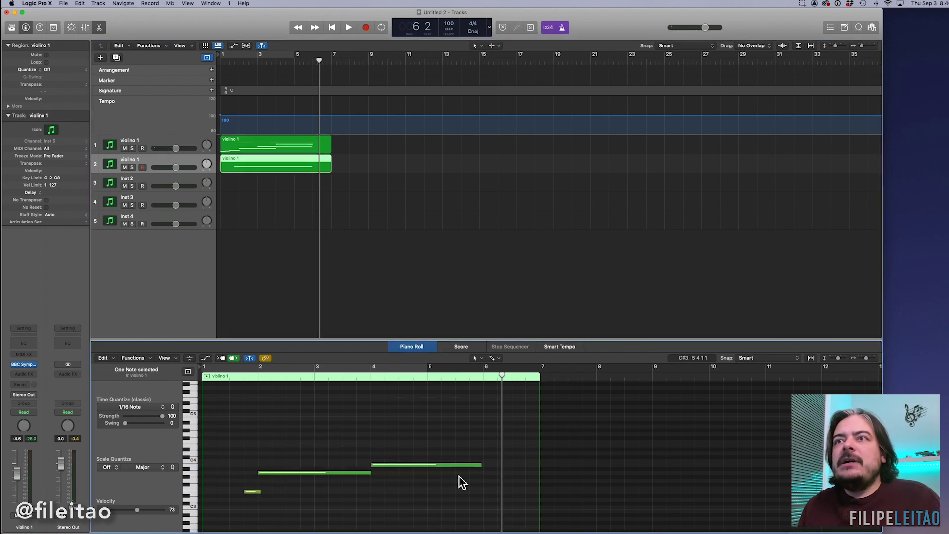
pyautogui.moveTo(263, 160); pyautogui.dragTo(267, 184)
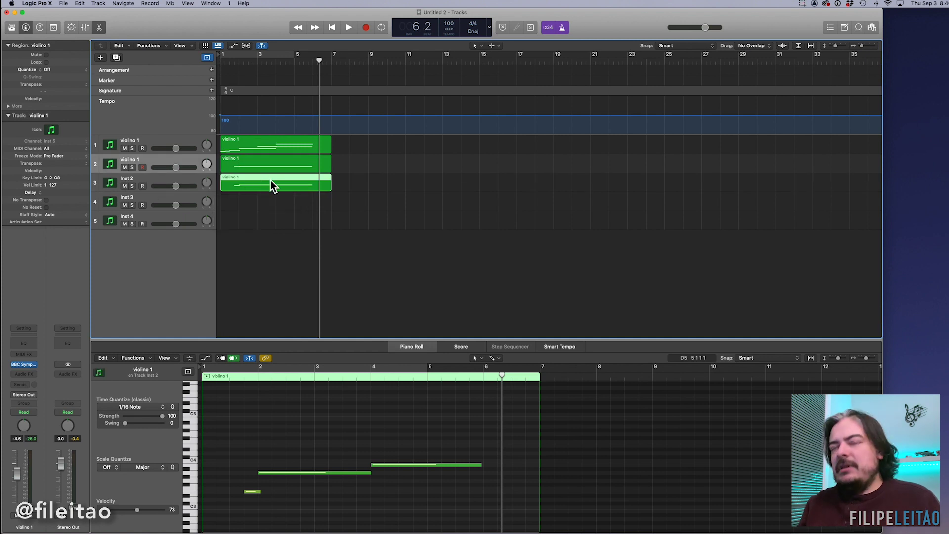
pyautogui.press('Delete')
# Duplicate the second violino 1 track and set the copy's BBC Symphony Orchestra instrument to Violas
pyautogui.click(168, 160)
pyautogui.press('super+d')
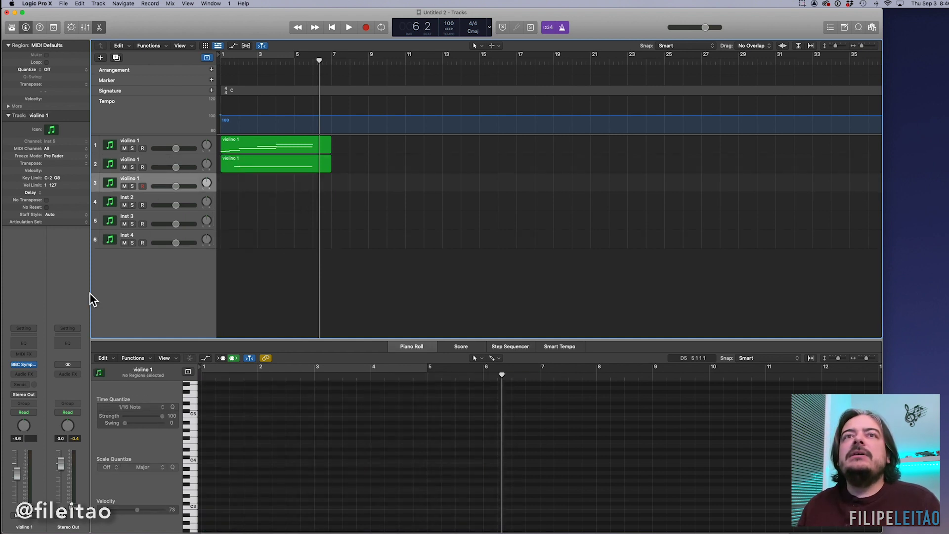
pyautogui.click(23, 366)
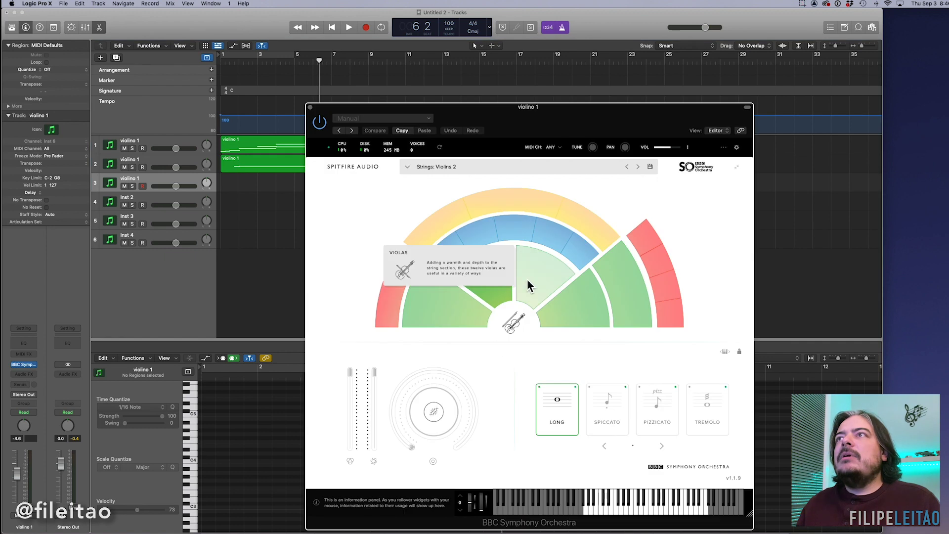
pyautogui.click(312, 107)
# Copy the second track's region onto the new third track at bar 1 and bring its lower notes into view
pyautogui.click(271, 146)
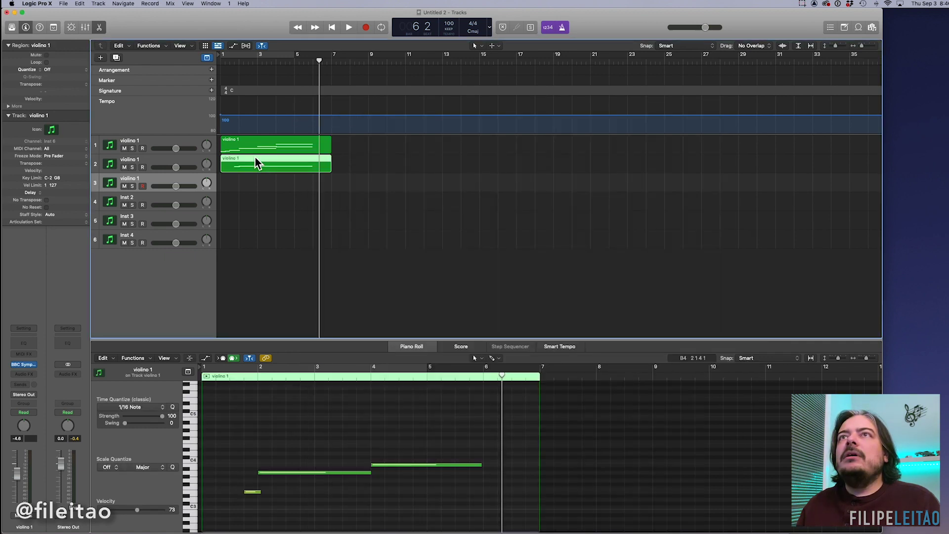
pyautogui.moveTo(262, 161)
pyautogui.mouseDown()
pyautogui.moveTo(262, 183)
pyautogui.moveTo(270, 177)
pyautogui.mouseUp()
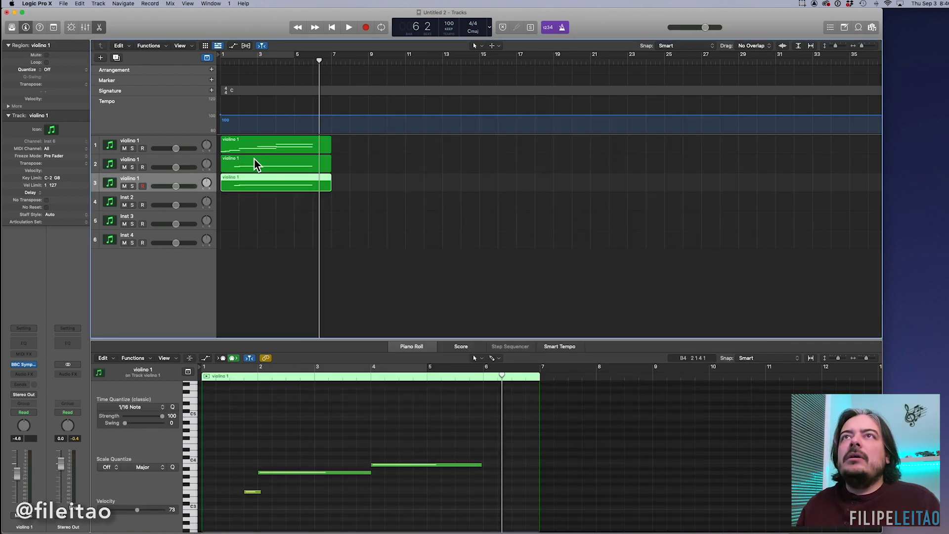
pyautogui.click(372, 418)
pyautogui.scroll(-3, 410, 425)
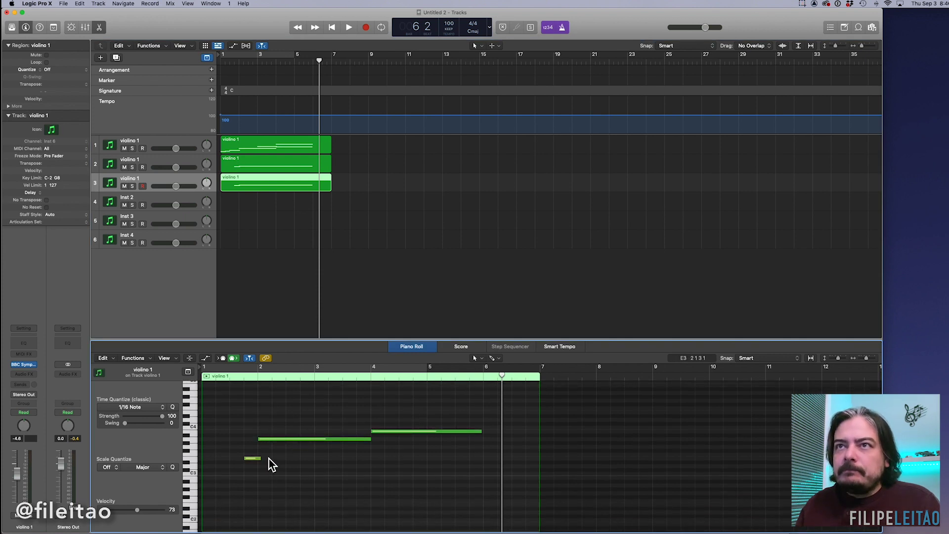
# Play the passage from the start and turn off the metronome click
pyautogui.press('Return')
pyautogui.press('space')
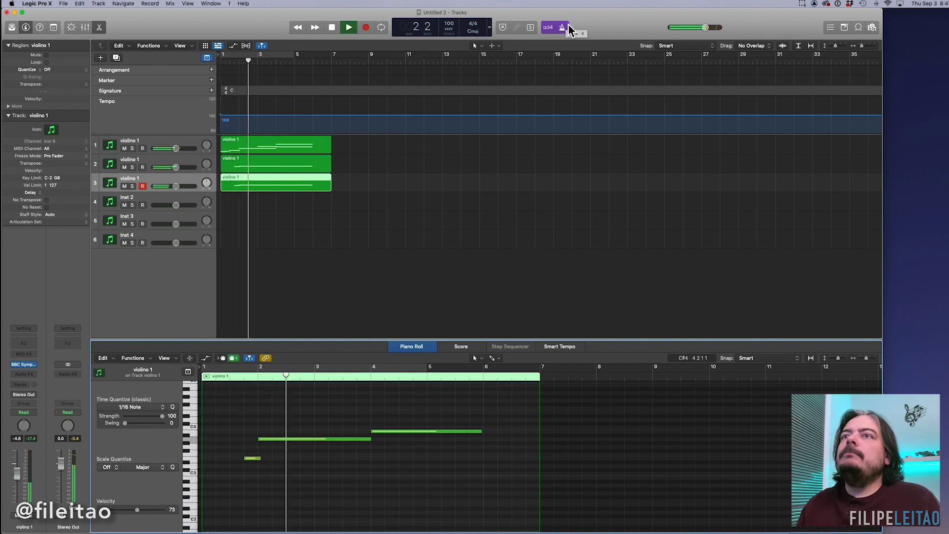
pyautogui.click(568, 27)
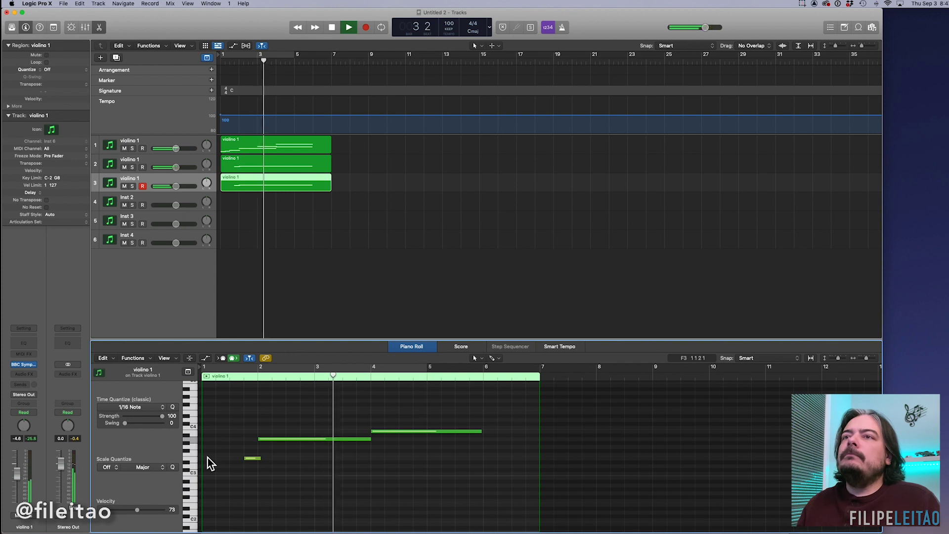
pyautogui.press('space')
# In the third track's region, extend the short note to bar 4 and replace the long notes with lower ones in bars 2, 3 and 4–5
pyautogui.moveTo(263, 458); pyautogui.dragTo(371, 459)
pyautogui.moveTo(266, 445); pyautogui.dragTo(300, 487)
pyautogui.click(410, 483)
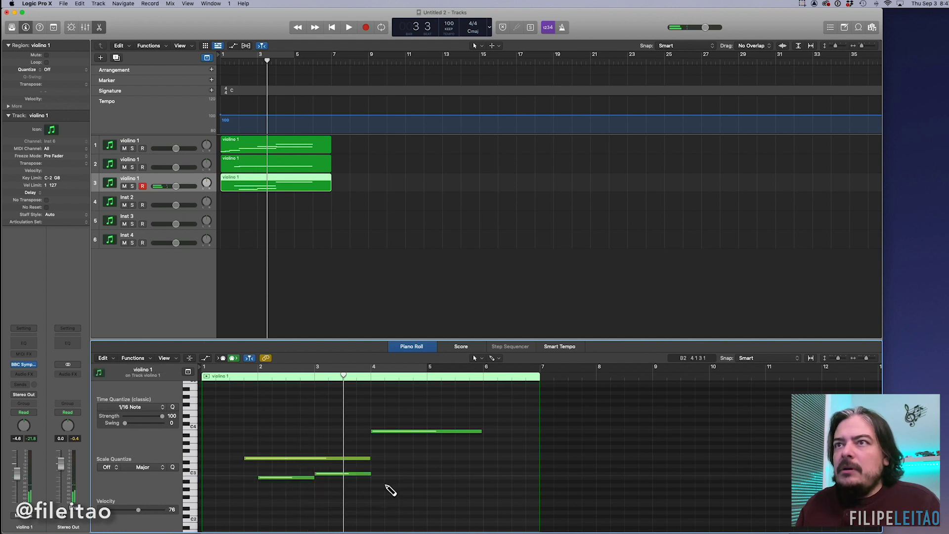
pyautogui.moveTo(391, 489); pyautogui.dragTo(483, 492)
pyautogui.moveTo(481, 455); pyautogui.dragTo(438, 417)
pyautogui.press('Delete')
# Play the passage from the start and delete the low note in bar 2 of the third track's region
pyautogui.press('Return')
pyautogui.press('space')
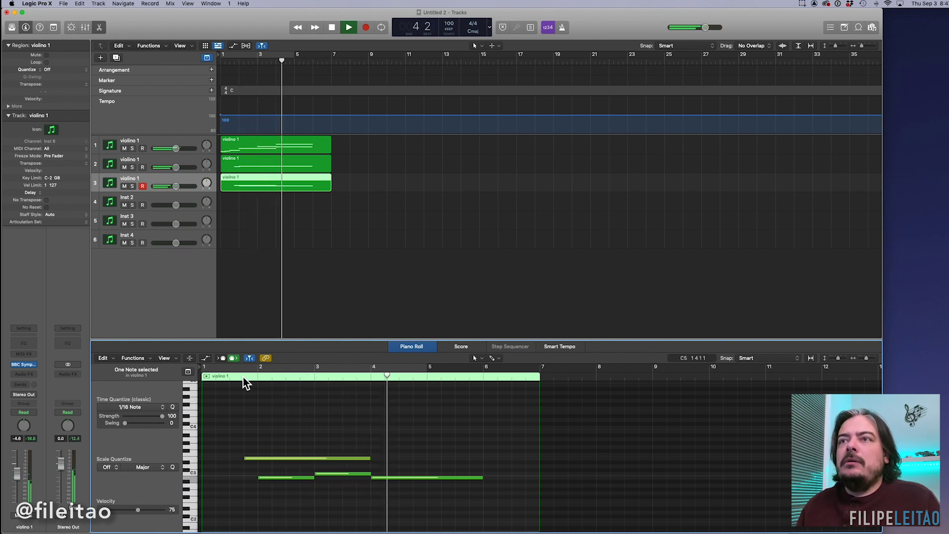
pyautogui.press('space')
pyautogui.click(298, 476)
pyautogui.press('Delete')
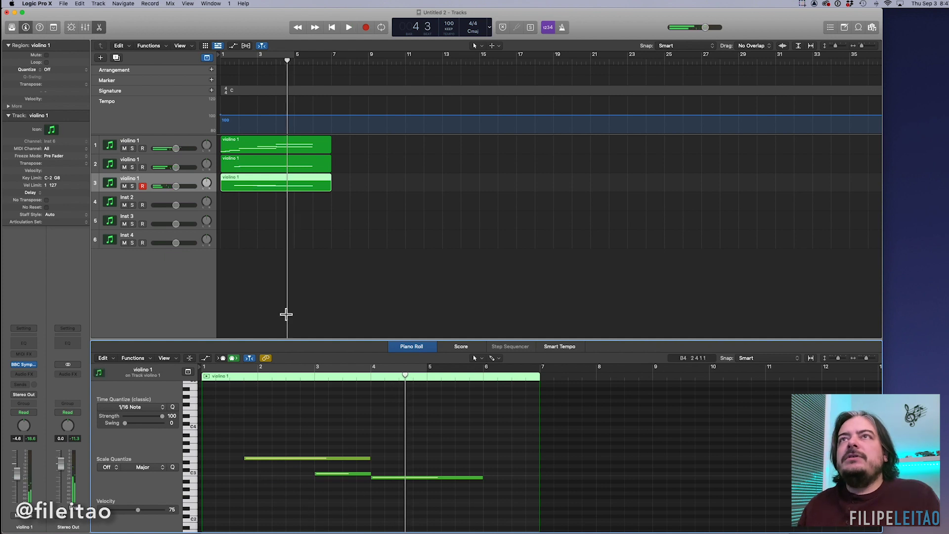
# Duplicate the third track and rename tracks 2, 3 and 4 as violino 2, viola and cello
pyautogui.click(158, 179)
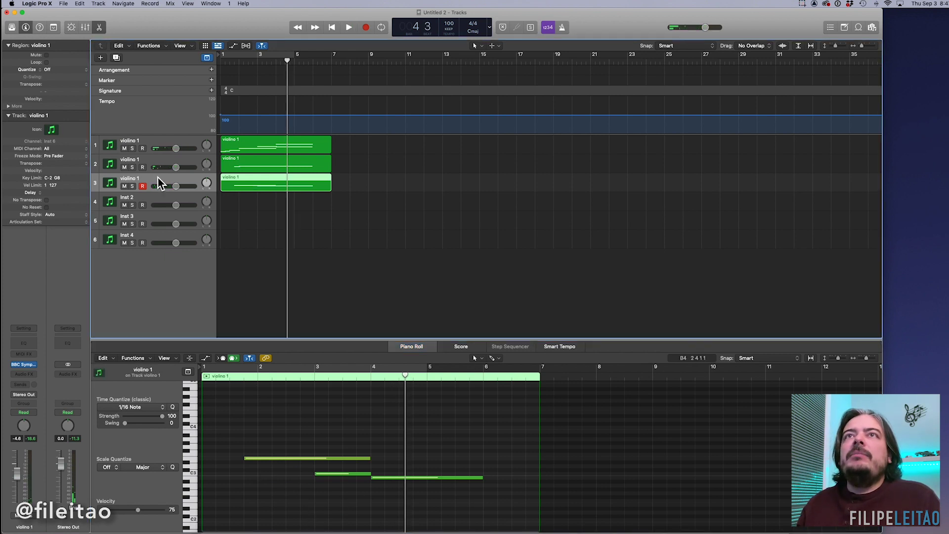
pyautogui.press('super+d')
pyautogui.doubleClick(132, 160)
pyautogui.press('Return')
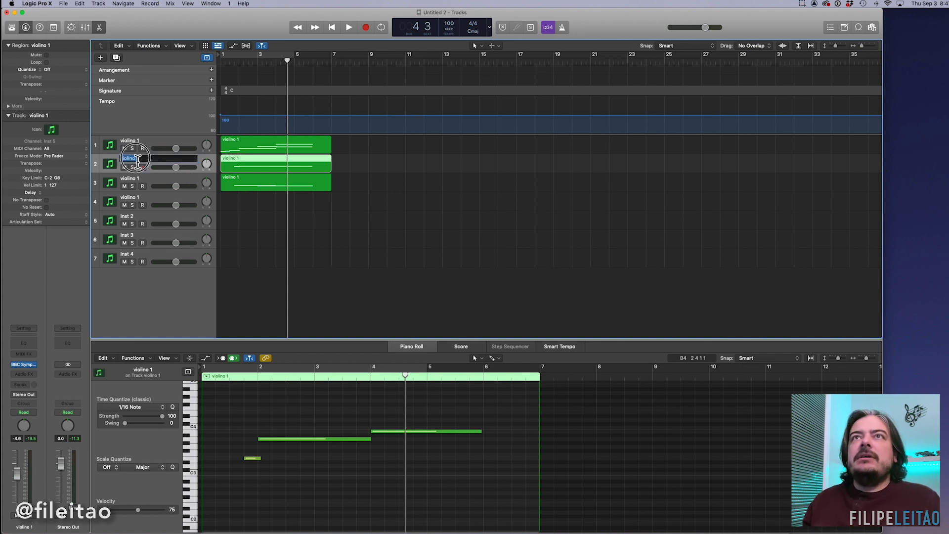
pyautogui.press('Tab')
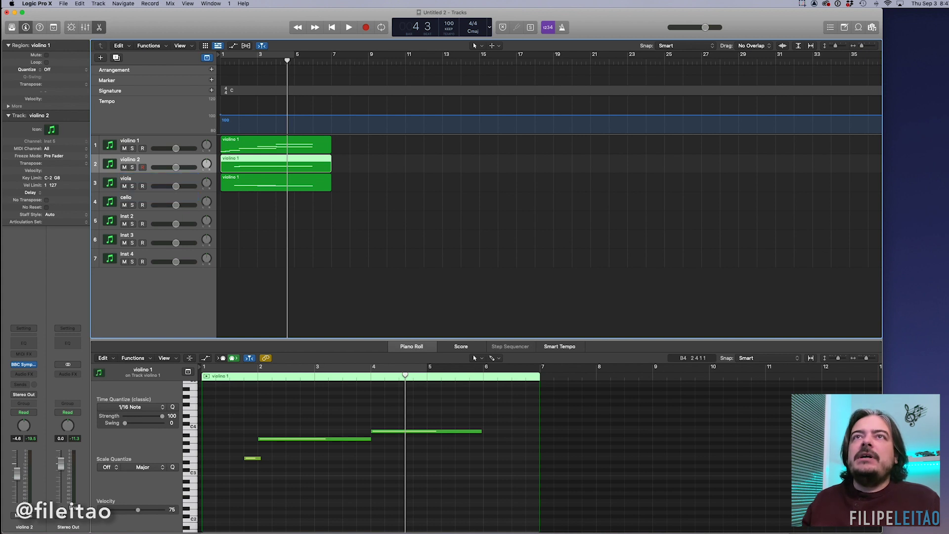
# Set the cello track's BBC Symphony Orchestra instrument to Celli and close the plug-in window
pyautogui.click(146, 198)
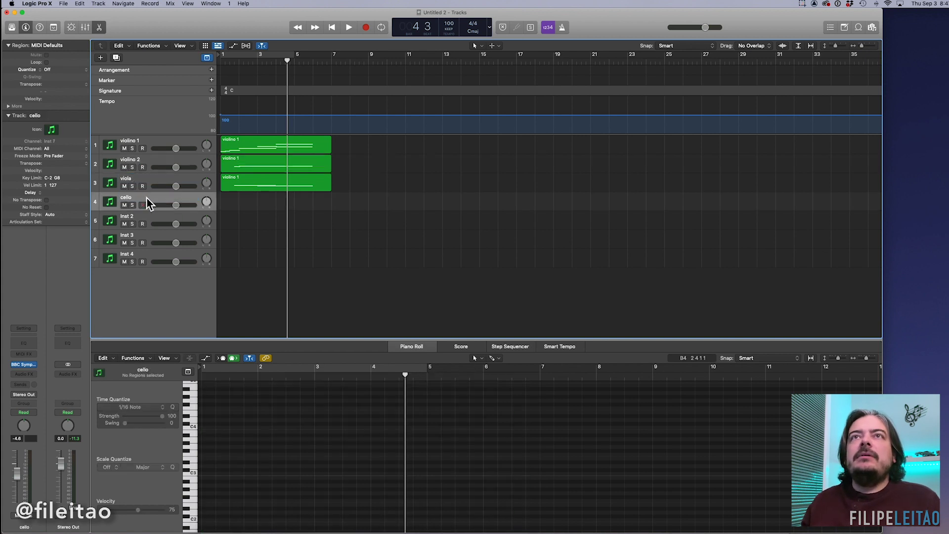
pyautogui.click(27, 366)
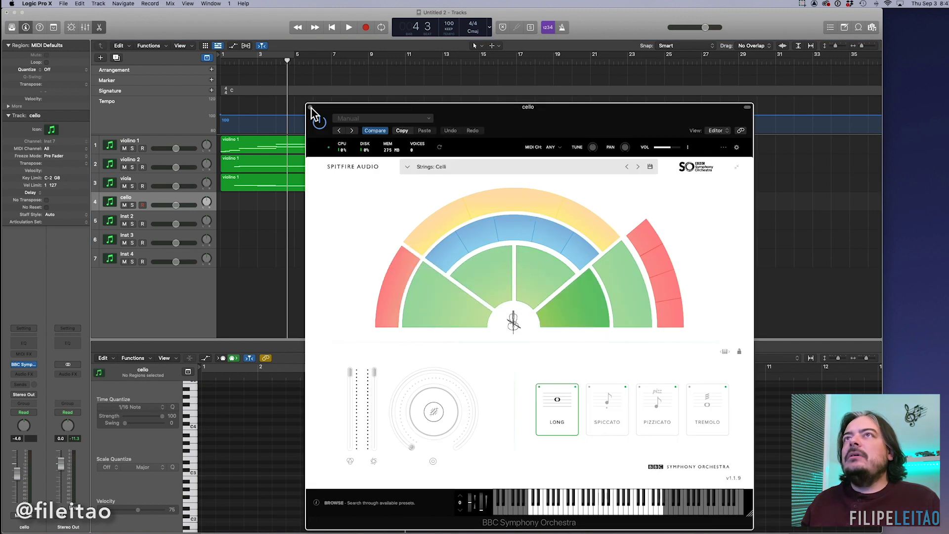
pyautogui.click(310, 108)
# Copy the viola region onto the cello track at bar 1 and show its low register in the Piano Roll
pyautogui.click(244, 184)
pyautogui.moveTo(269, 178); pyautogui.dragTo(272, 203)
pyautogui.click(422, 443)
pyautogui.scroll(-5, 415, 444)
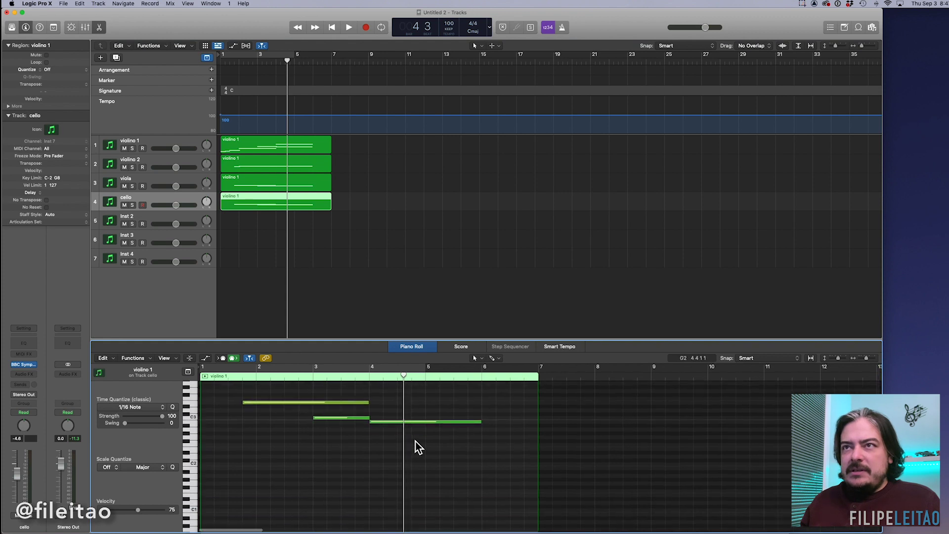
# Rewrite the cello region as one lower note in bar 3 and one lower long note from bar 4 to bar 6
pyautogui.click(321, 430)
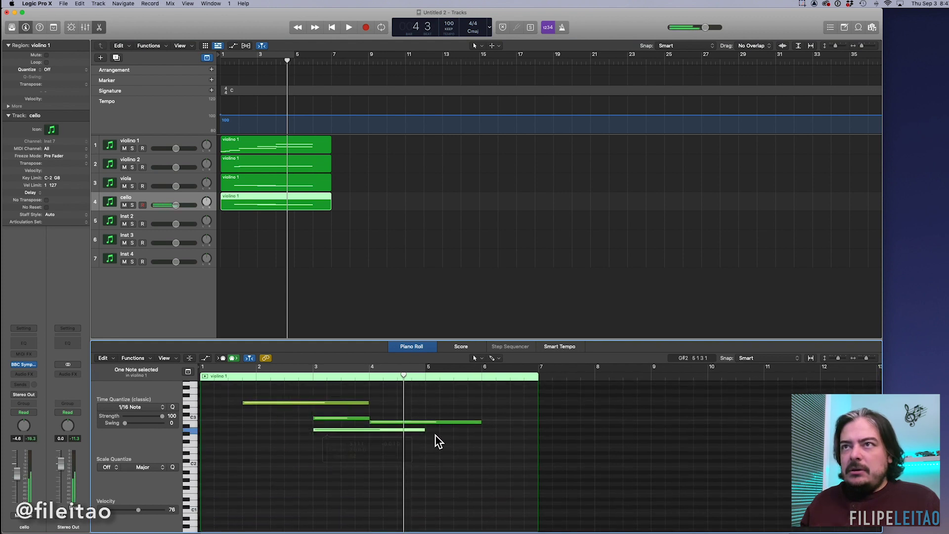
pyautogui.moveTo(433, 436); pyautogui.dragTo(393, 447)
pyautogui.click(338, 418)
pyautogui.press('e')
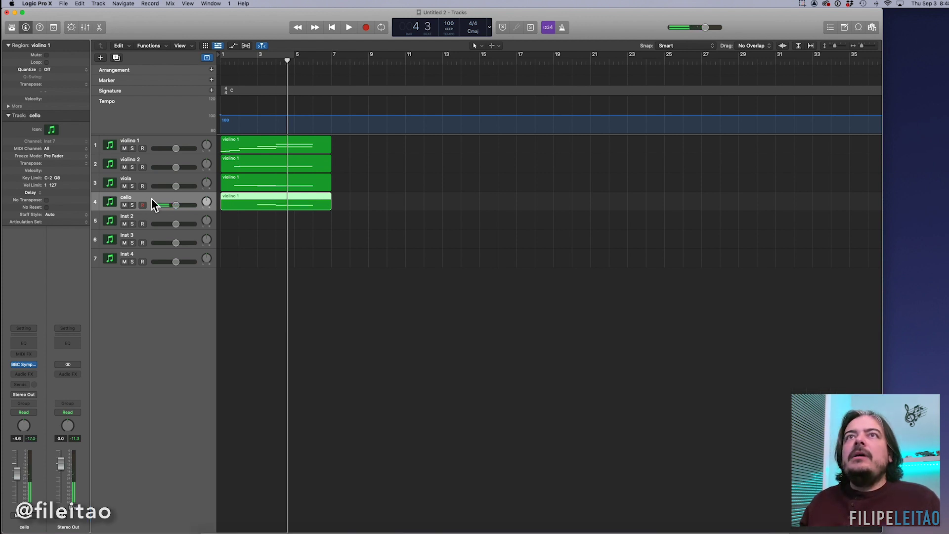
# Duplicate the cello track and set the copy's BBC Symphony Orchestra instrument to Basses
pyautogui.press('super+d')
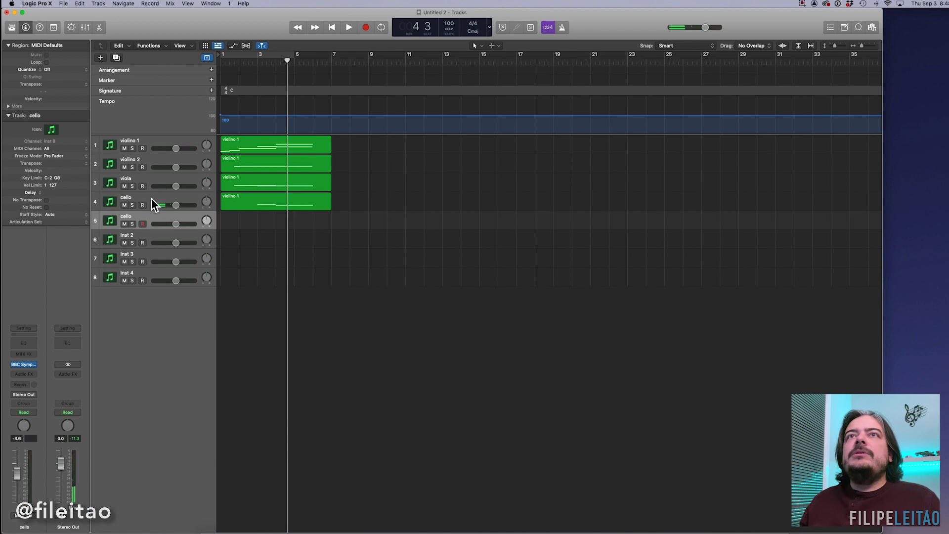
pyautogui.click(29, 367)
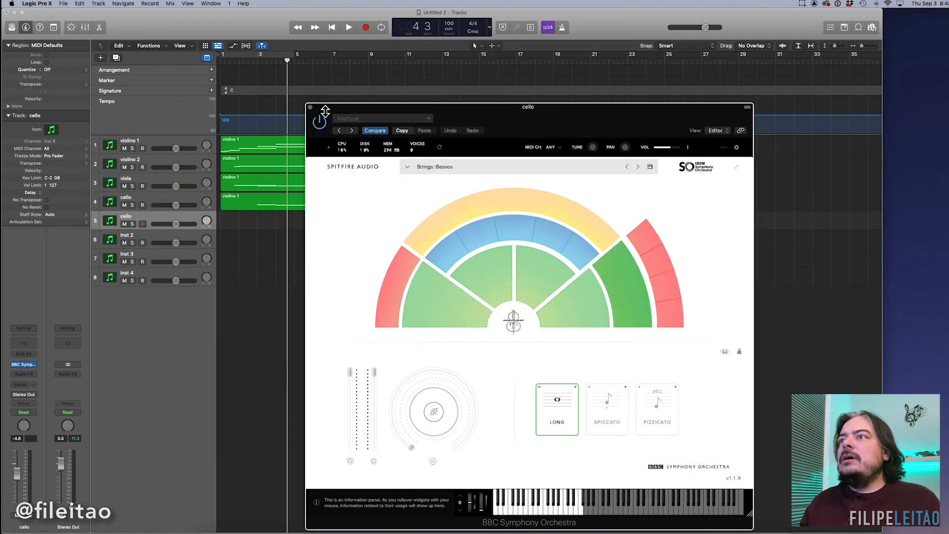
pyautogui.click(310, 107)
# Copy the cello region onto the basses track, lower its long bar 4 note one octave and delete the bar 3 note
pyautogui.moveTo(293, 195); pyautogui.dragTo(302, 220)
pyautogui.doubleClick(302, 220)
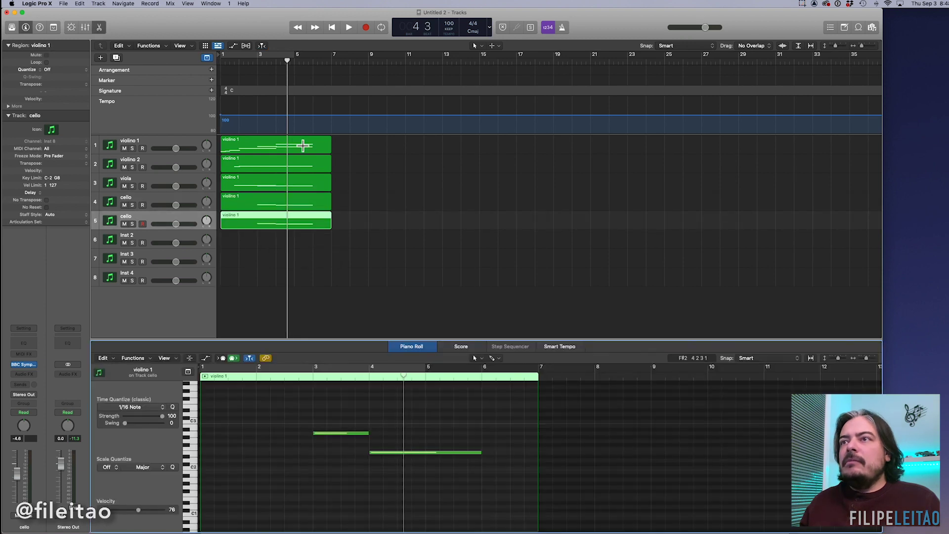
pyautogui.moveTo(413, 454); pyautogui.dragTo(415, 478)
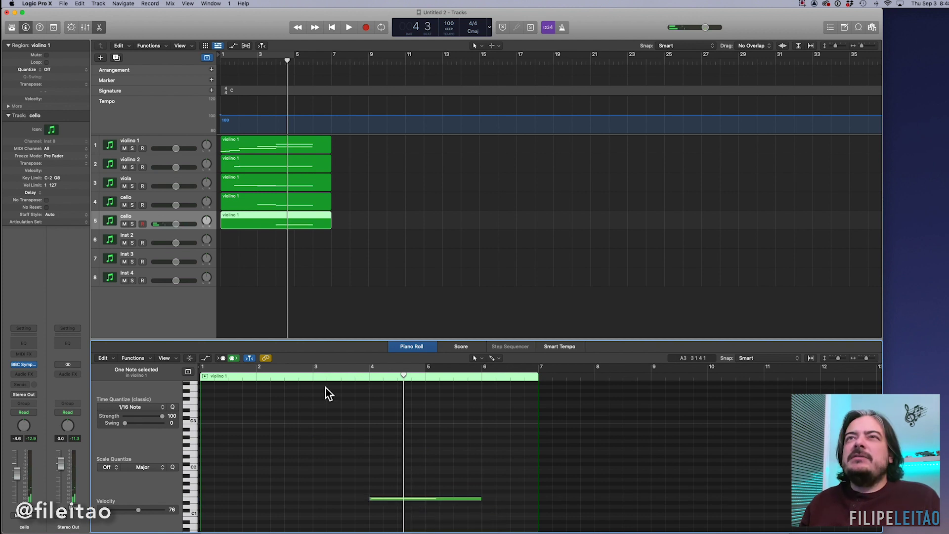
# Play the full five-part string passage from bar 1 to bar 6
pyautogui.press('Return')
pyautogui.press('space')
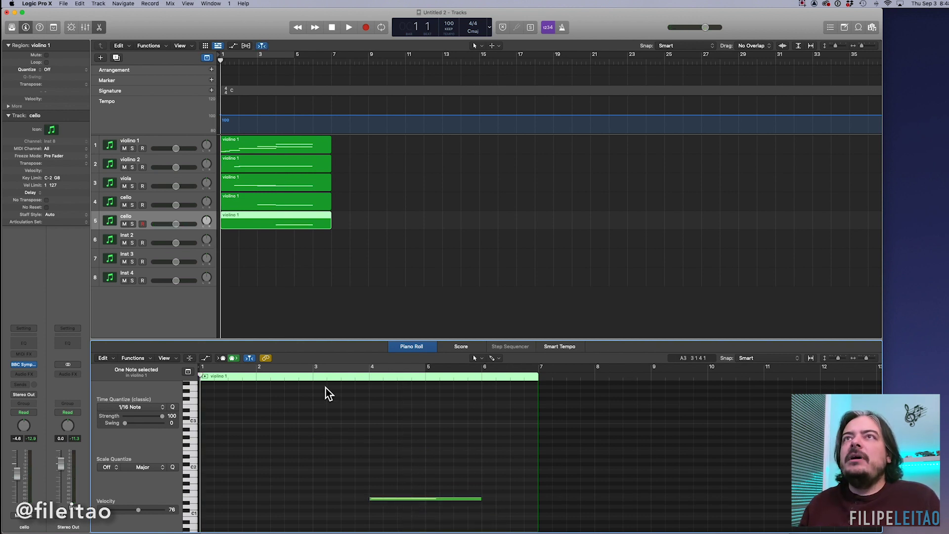
pyautogui.press('space')
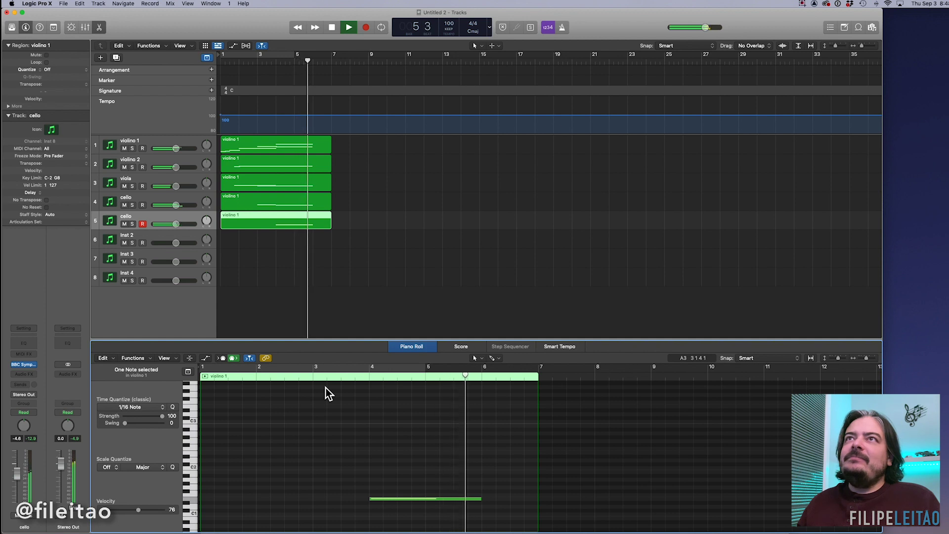
pyautogui.press('space')
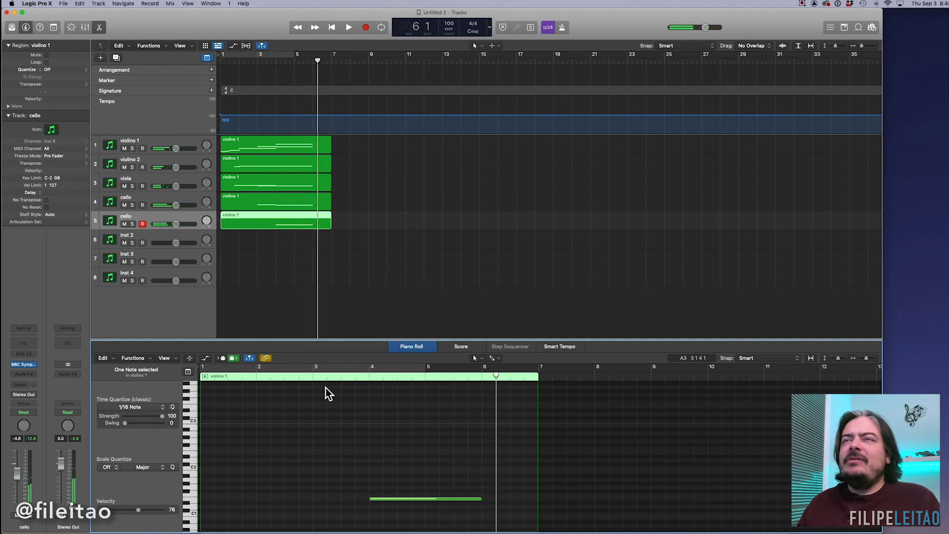
# Close the Piano Roll and rename the basses track as contrabaixo
pyautogui.press('e')
pyautogui.doubleClick(132, 216)
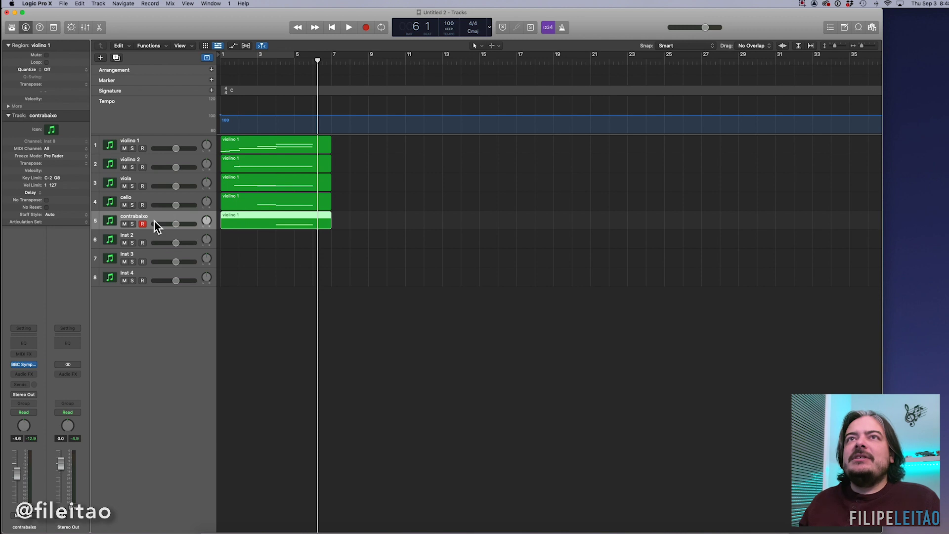
# Duplicate the contrabaixo track and set the copy's BBC Symphony Orchestra instrument to Percussion with Timpani Hits
pyautogui.press('super+d')
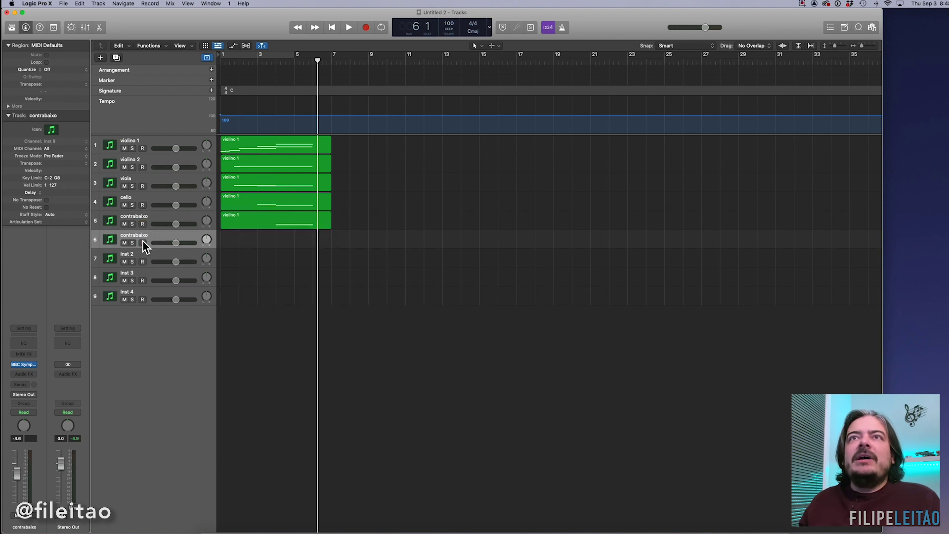
pyautogui.click(26, 367)
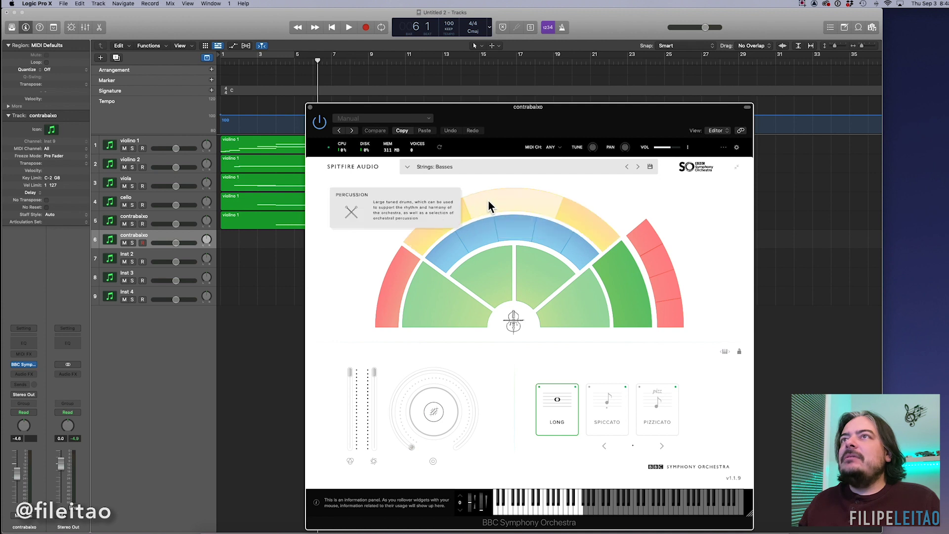
pyautogui.click(481, 213)
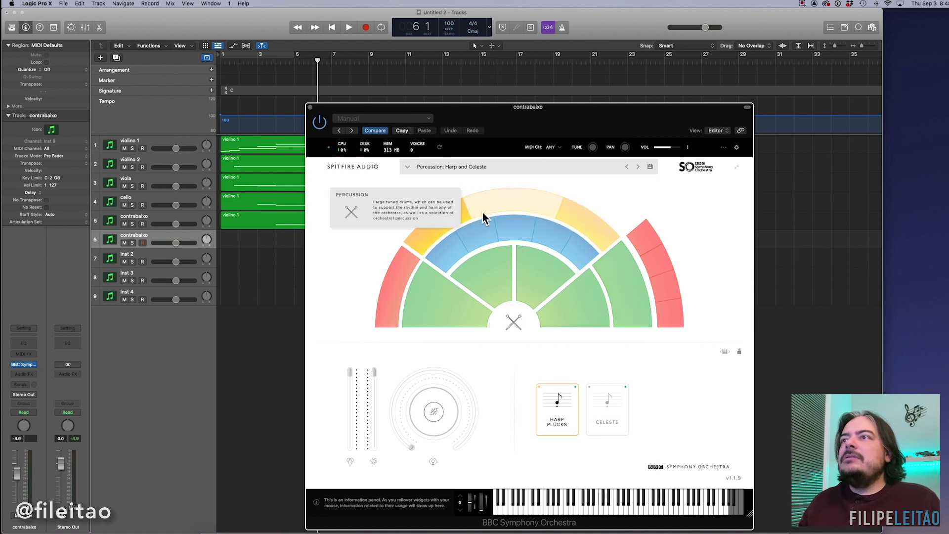
pyautogui.click(310, 107)
# Copy the contrabaixo region onto the new percussion track and raise its long bar 4 note two octaves to E3
pyautogui.moveTo(299, 220); pyautogui.dragTo(307, 243)
pyautogui.doubleClick(307, 243)
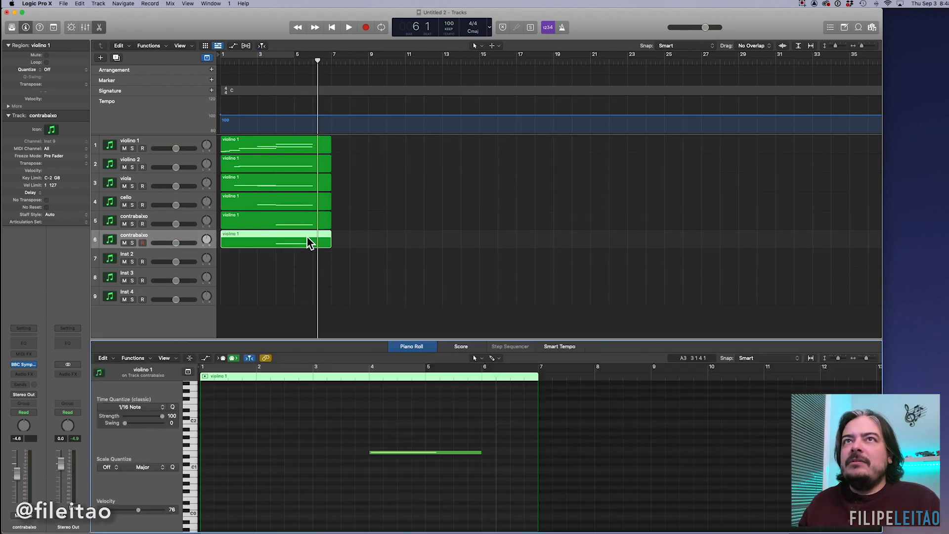
pyautogui.click(449, 452)
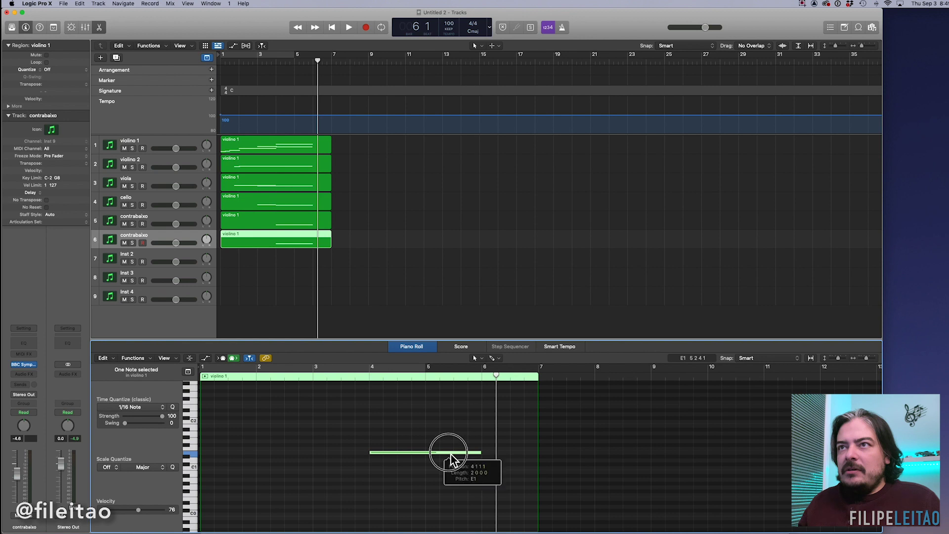
pyautogui.moveTo(388, 452); pyautogui.dragTo(397, 405)
pyautogui.scroll(3, 391, 407)
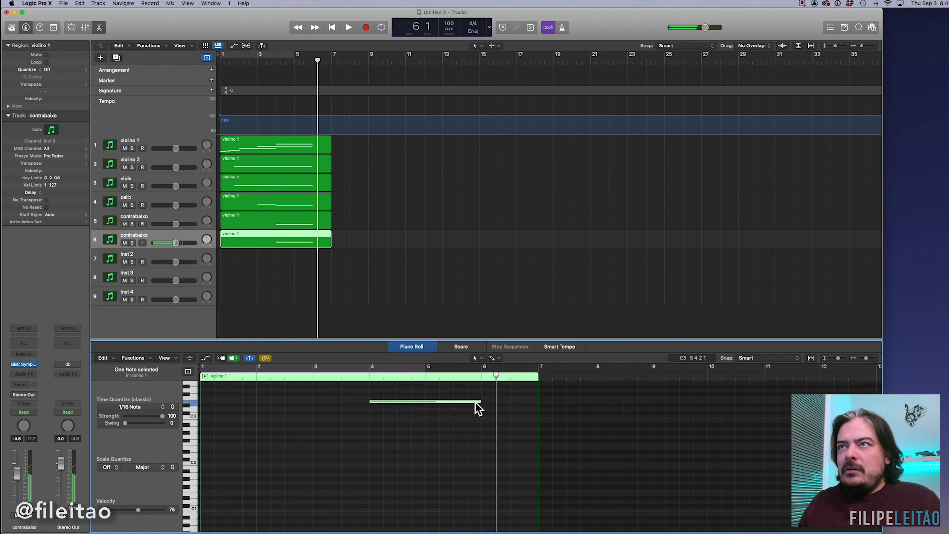
# Shorten the E3 note to one beat and add one-beat notes alternating B2 and E3 up to the start of bar 5
pyautogui.moveTo(488, 408); pyautogui.dragTo(382, 405)
pyautogui.click(391, 420)
pyautogui.click(407, 401)
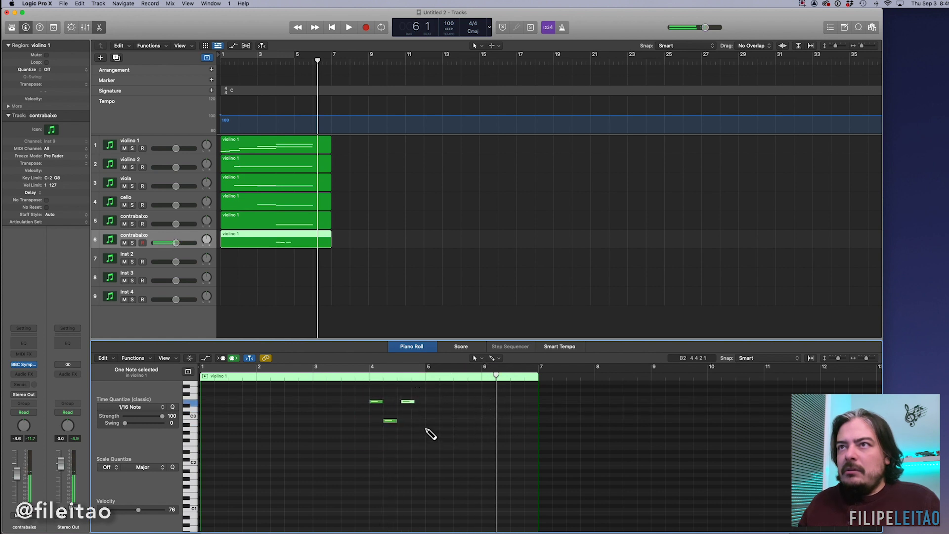
pyautogui.click(436, 401)
pyautogui.moveTo(437, 402); pyautogui.dragTo(433, 402)
# Play the timpani part from bar 4 and align its third note with beat 3
pyautogui.click(373, 378)
pyautogui.press('space')
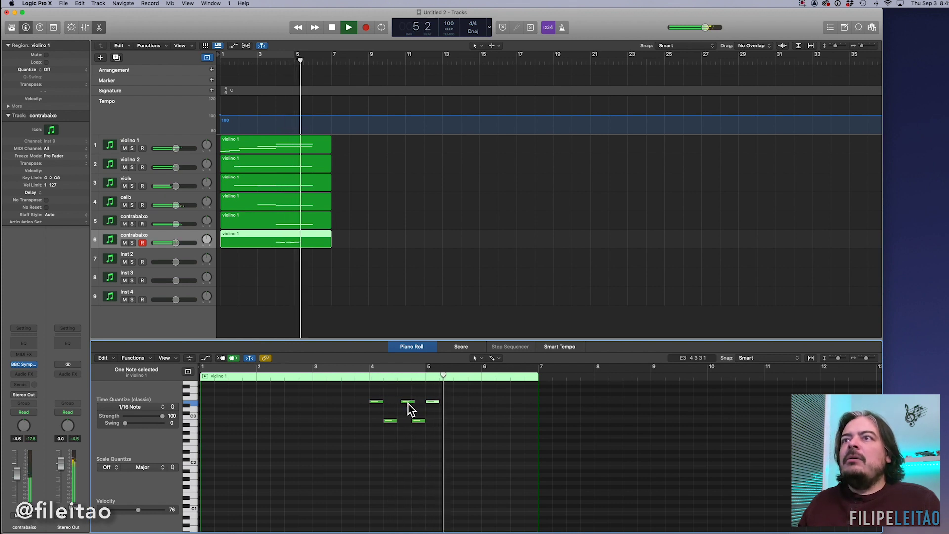
pyautogui.moveTo(408, 405)
pyautogui.press('space')
pyautogui.moveTo(408, 404); pyautogui.dragTo(405, 404)
# Raise the velocities of the last three timpani notes, making the final one loudest, and play from bar 4
pyautogui.click(435, 405)
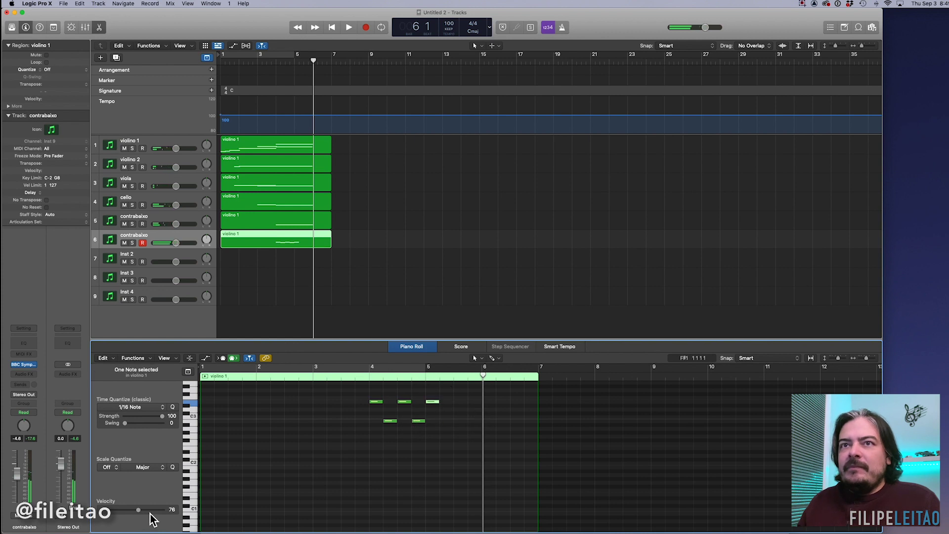
pyautogui.moveTo(407, 394); pyautogui.dragTo(252, 521)
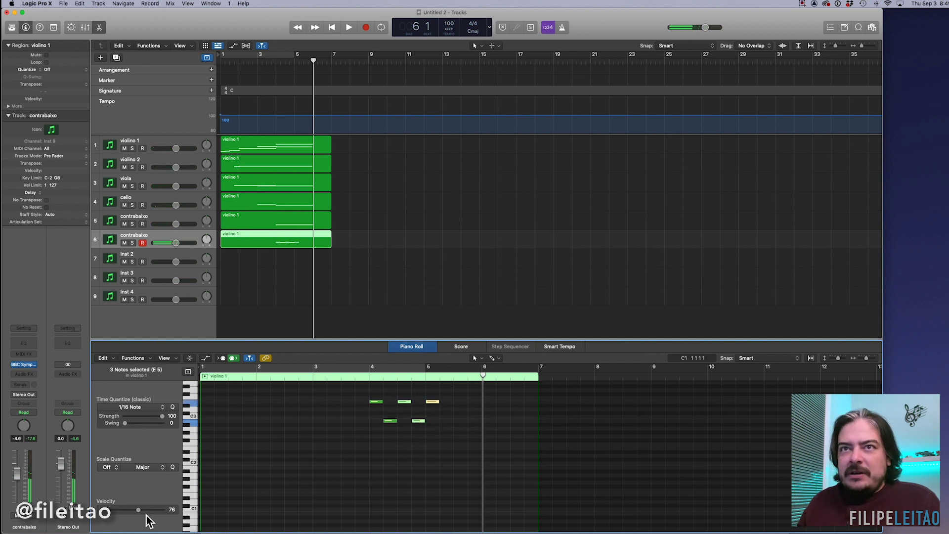
pyautogui.click(301, 494)
pyautogui.click(372, 378)
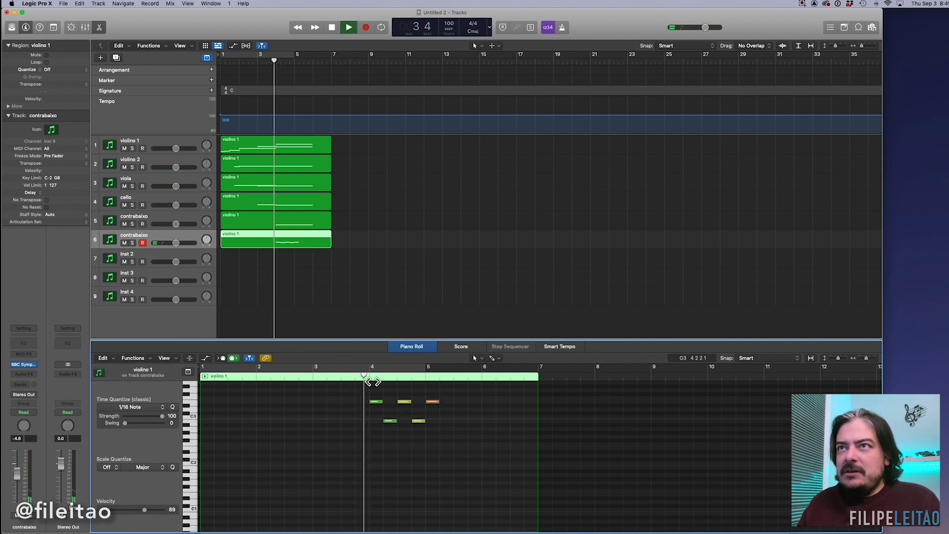
pyautogui.press('space')
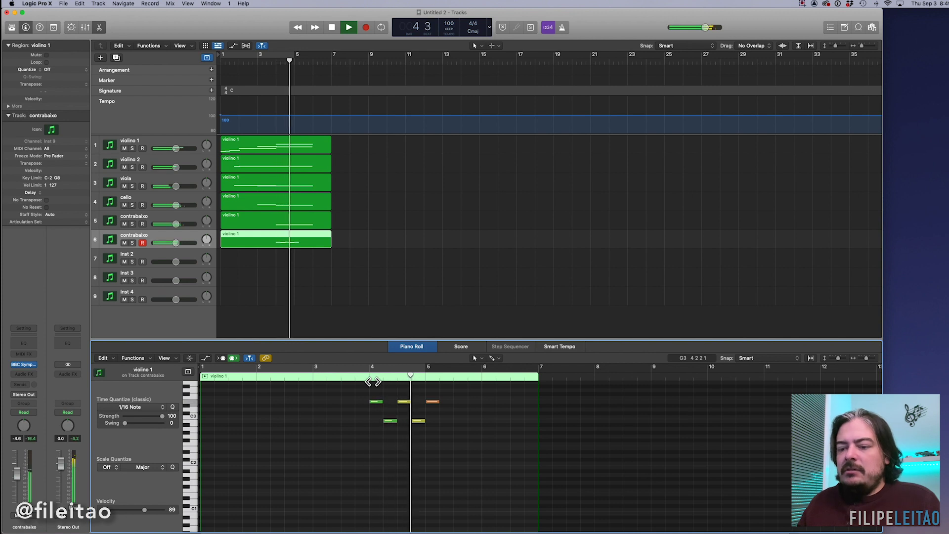
# Close the Piano Roll and draw a tempo curve through bar 4 slowing from 100 to 93, returning to 100 at bar 5
pyautogui.press('e')
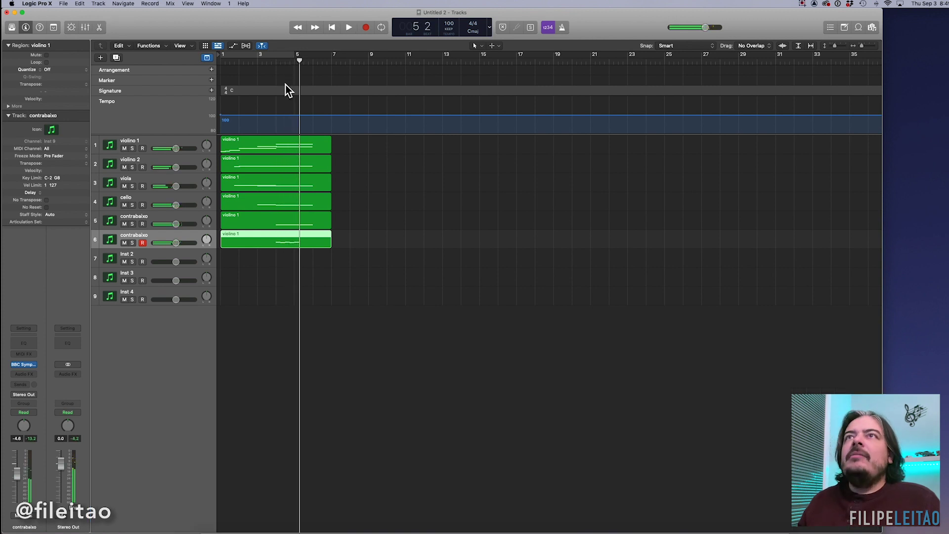
pyautogui.press('super+Right')
pyautogui.press('super+Right')
pyautogui.press('super+Right')
pyautogui.press('Return')
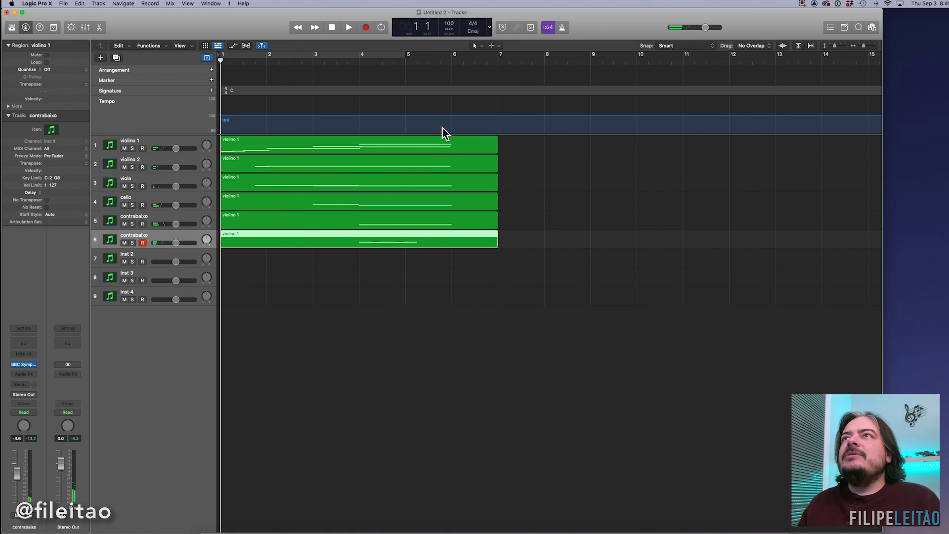
pyautogui.click(390, 117)
pyautogui.moveTo(401, 117); pyautogui.dragTo(423, 123)
pyautogui.click(360, 113)
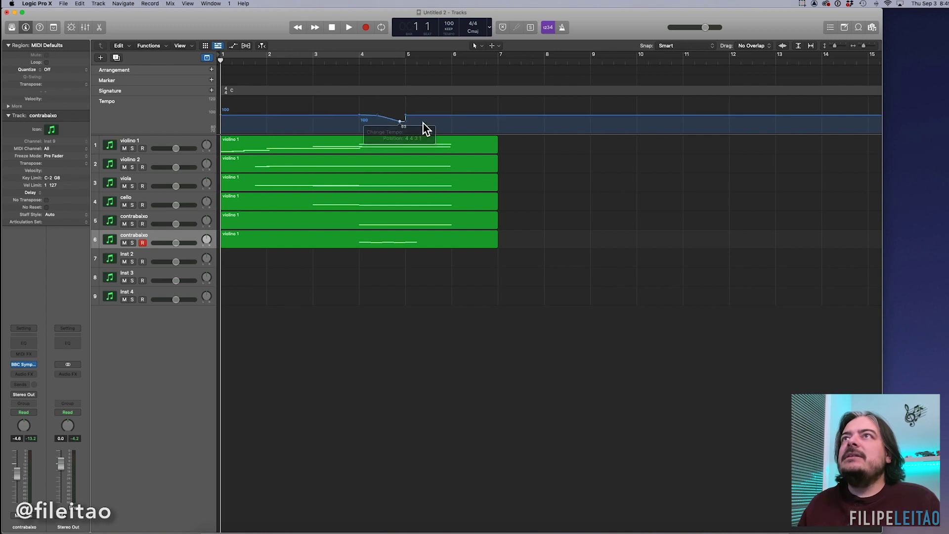
# Refine the slowdown while playing from bar 4, starting it slightly before bar 4 and lowering its end tempo to 82
pyautogui.click(366, 56)
pyautogui.press('space')
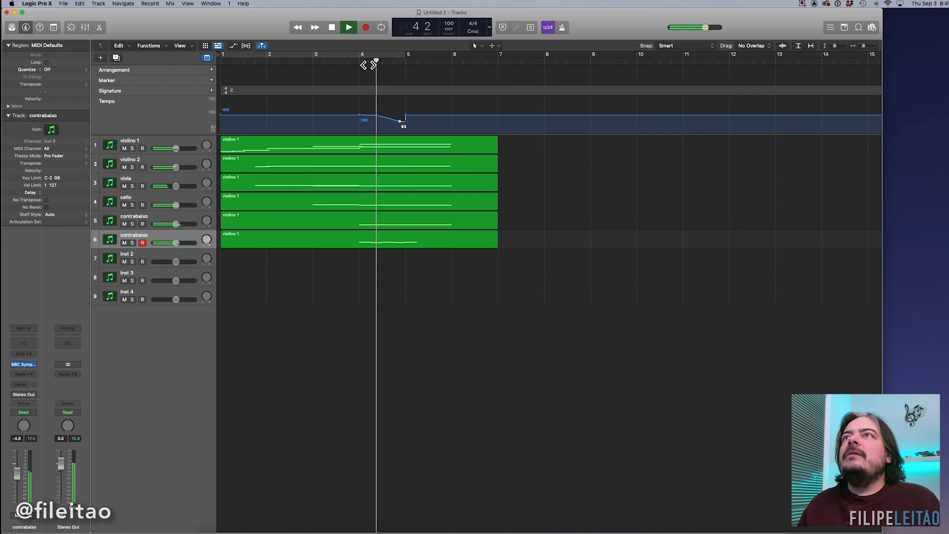
pyautogui.moveTo(404, 130); pyautogui.dragTo(362, 117)
pyautogui.press('space')
pyautogui.click(401, 127)
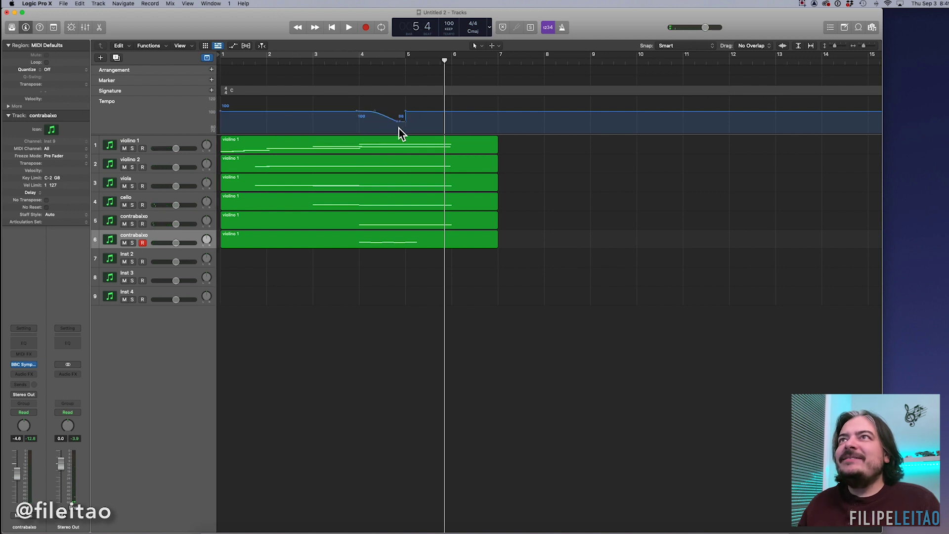
pyautogui.moveTo(399, 125); pyautogui.dragTo(402, 127)
pyautogui.click(359, 68)
pyautogui.press('space')
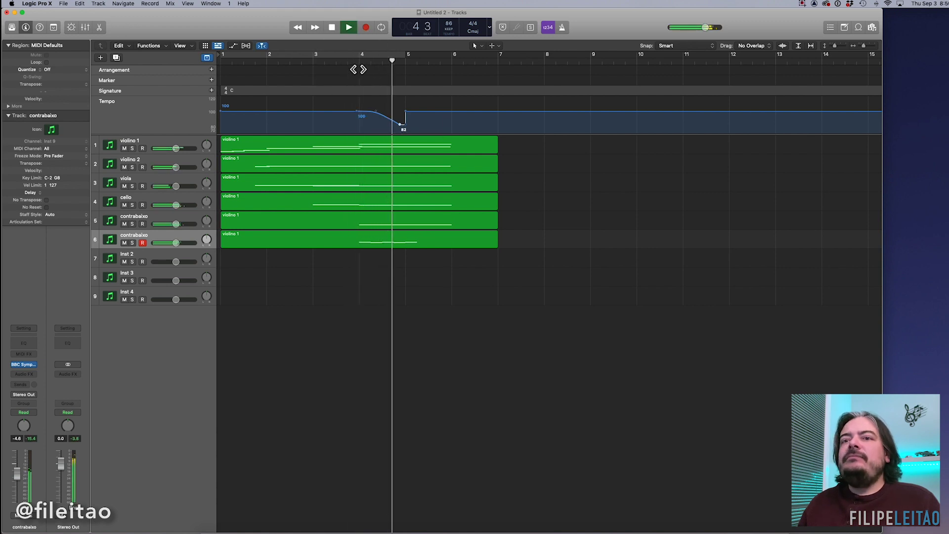
pyautogui.press('space')
# Start the tempo slowdown earlier, late in bar 3, hide the global tracks and play from the beginning
pyautogui.click(351, 113)
pyautogui.click(402, 130)
pyautogui.press('Return')
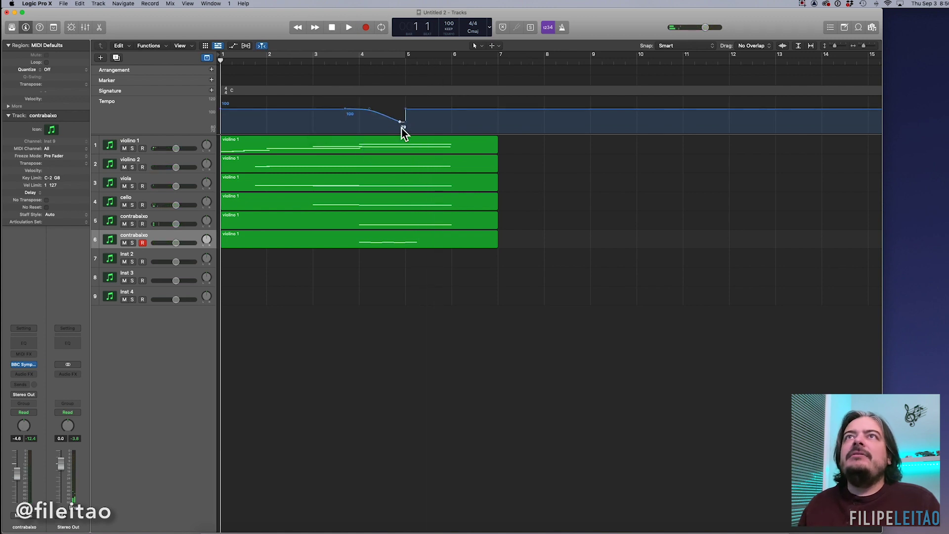
pyautogui.click(208, 58)
pyautogui.press('space')
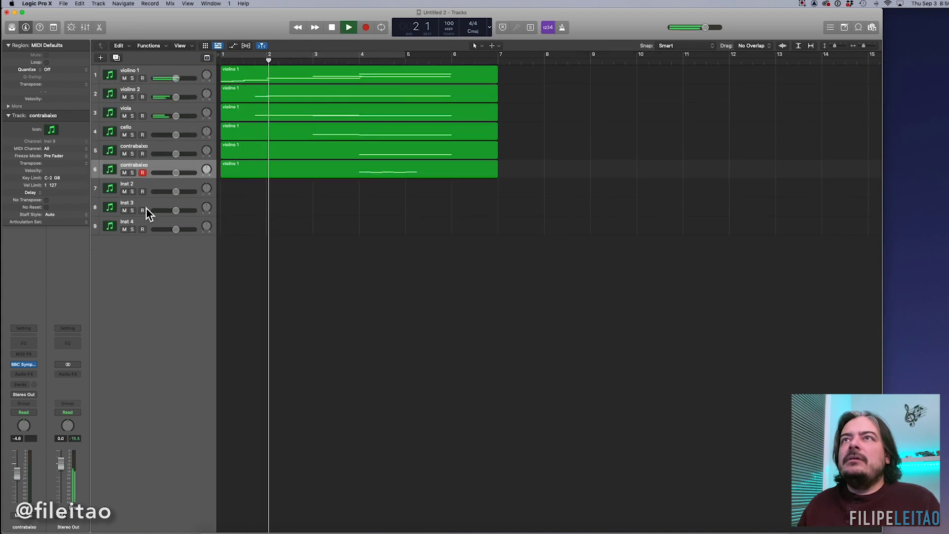
# Rename the duplicated contrabaixo track holding the timpani part as timpano
pyautogui.doubleClick(136, 165)
pyautogui.write('timpoa')
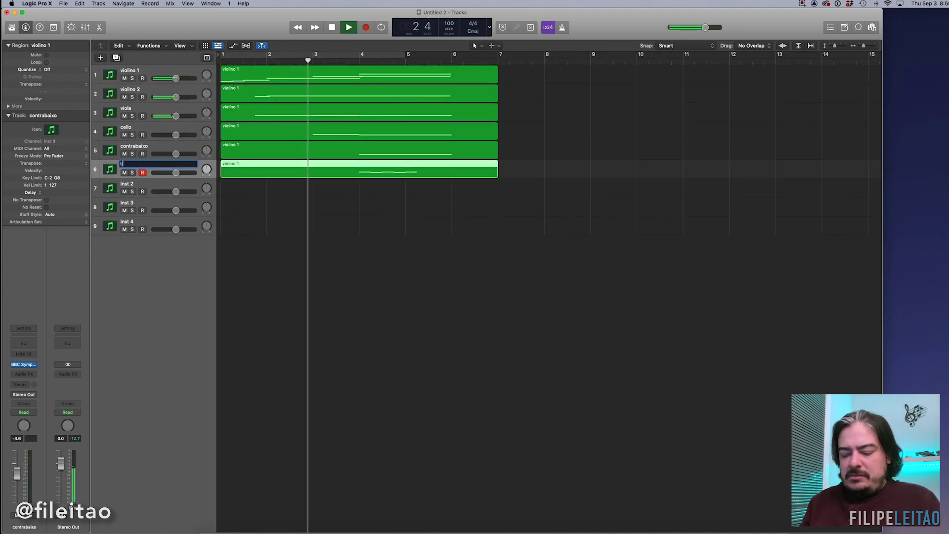
pyautogui.press('BackSpace')
pyautogui.press('BackSpace')
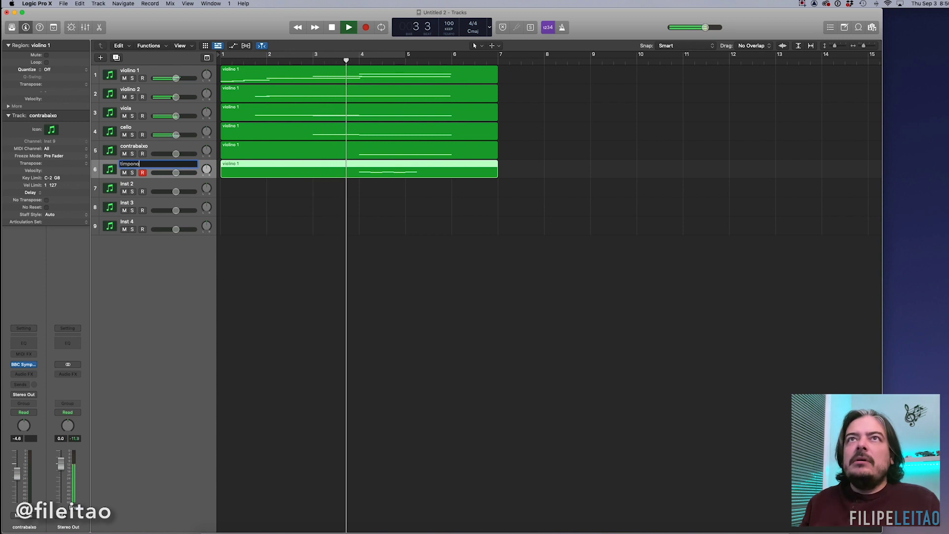
pyautogui.write('ano')
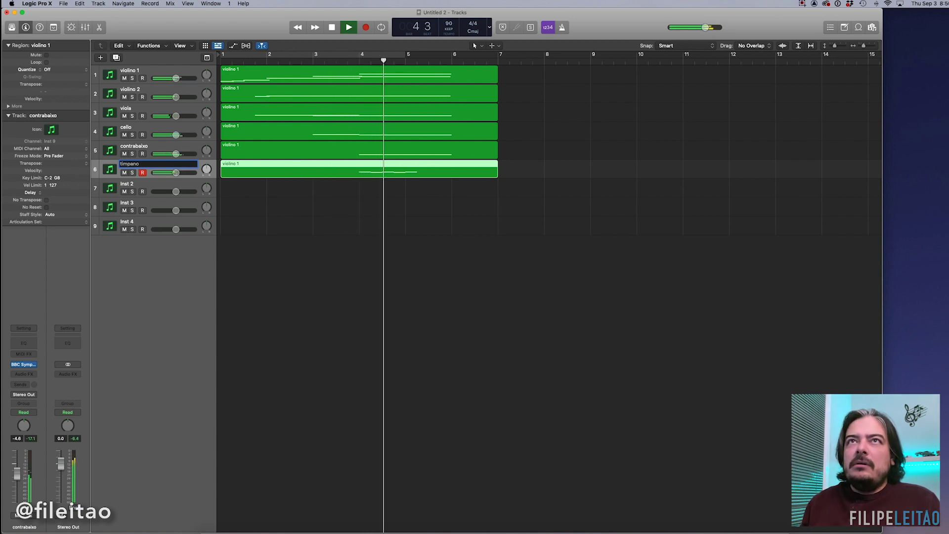
pyautogui.press('Return')
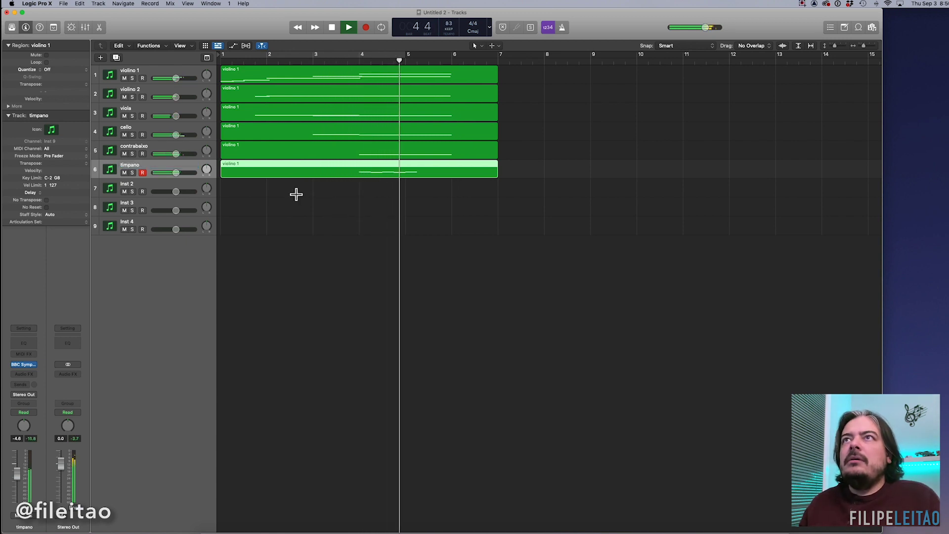
# Mute the first two notes of the timpano region in bar 4 and close the Piano Roll
pyautogui.doubleClick(380, 165)
pyautogui.press('space')
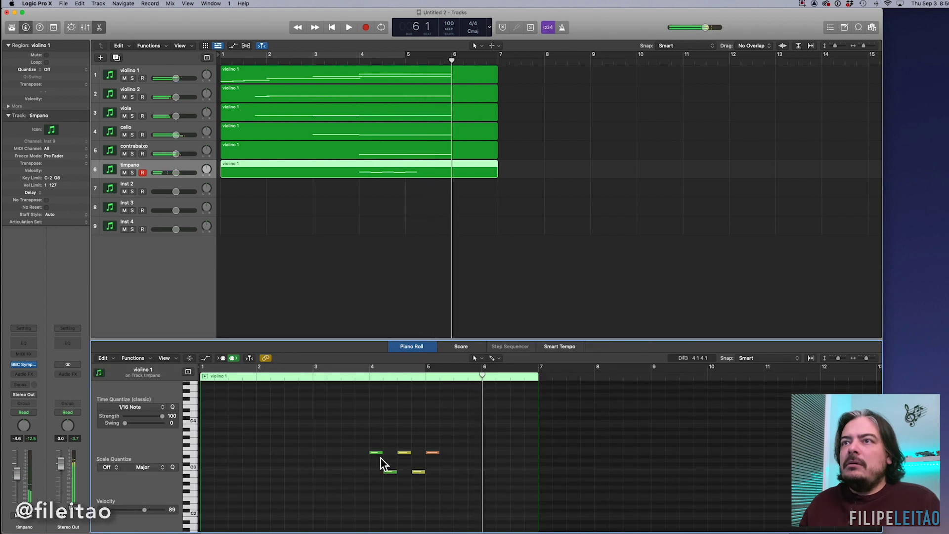
pyautogui.moveTo(369, 430); pyautogui.dragTo(392, 483)
pyautogui.press('Delete')
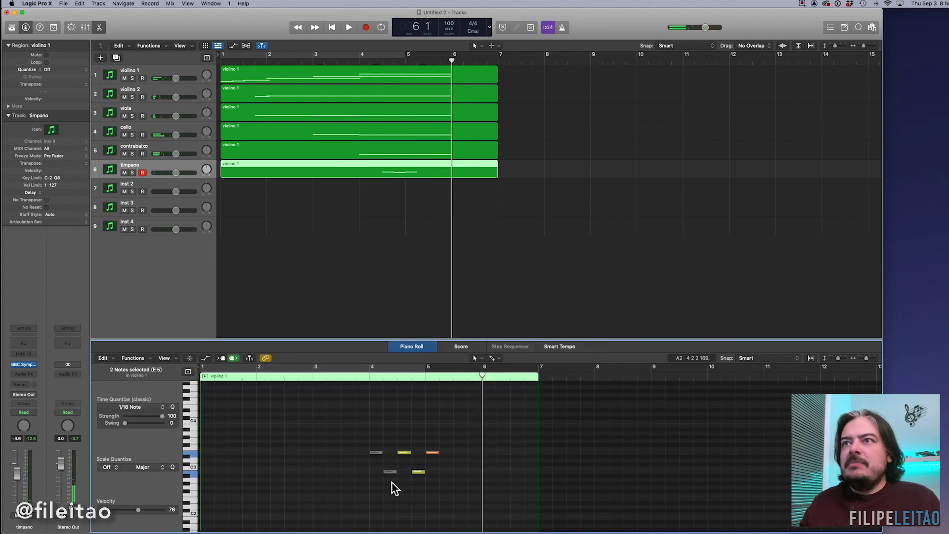
pyautogui.press('p')
# Duplicate the timpano track as a horn track named trompas and create an empty one-bar region on it at bar 3
pyautogui.press('super+d')
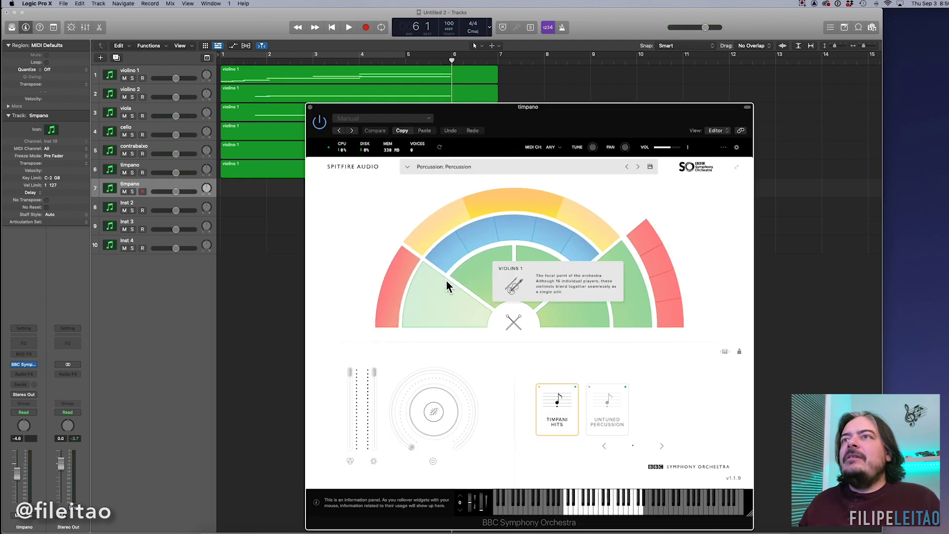
pyautogui.click(310, 108)
pyautogui.click(314, 61)
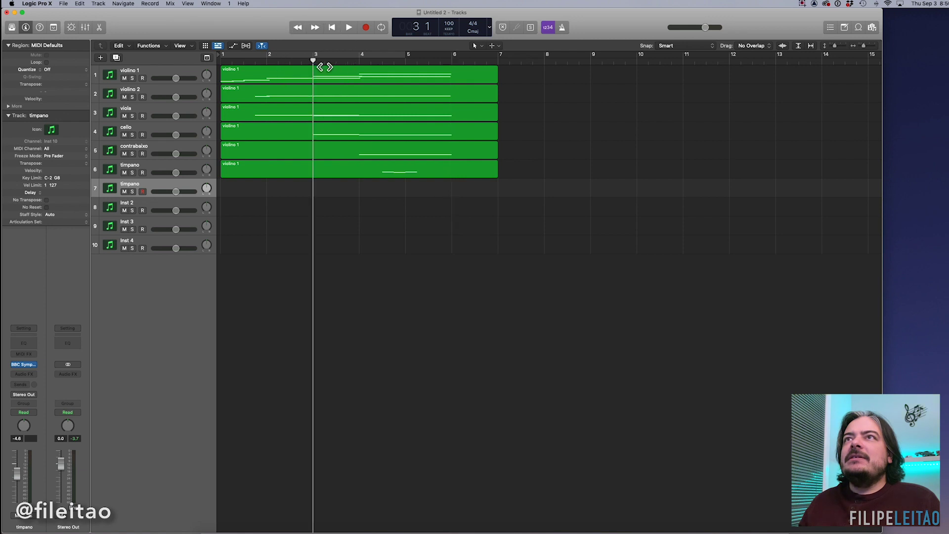
pyautogui.press('space')
pyautogui.rightClick(345, 187)
pyautogui.click(356, 191)
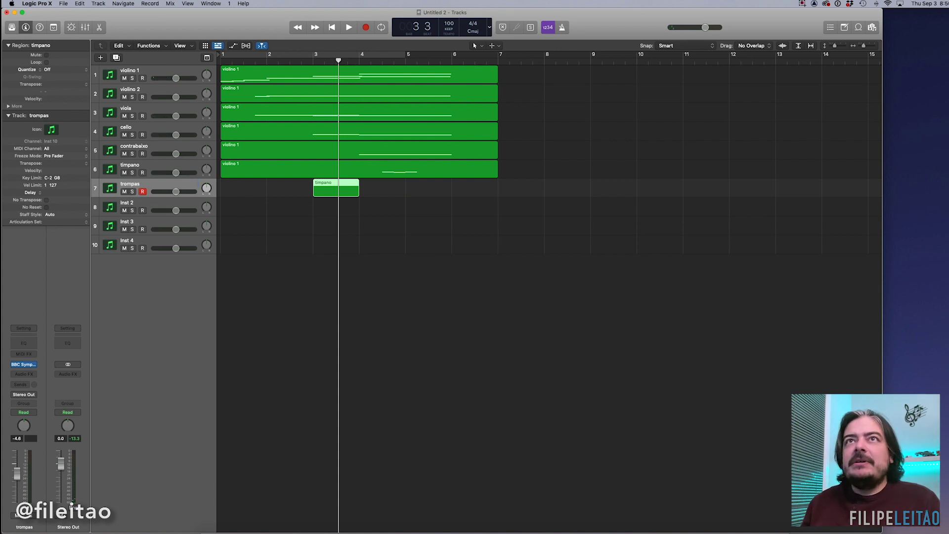
# Add a two-beat A3 note on beat 3 of bar 3 in the trompas region
pyautogui.doubleClick(353, 191)
pyautogui.click(338, 62)
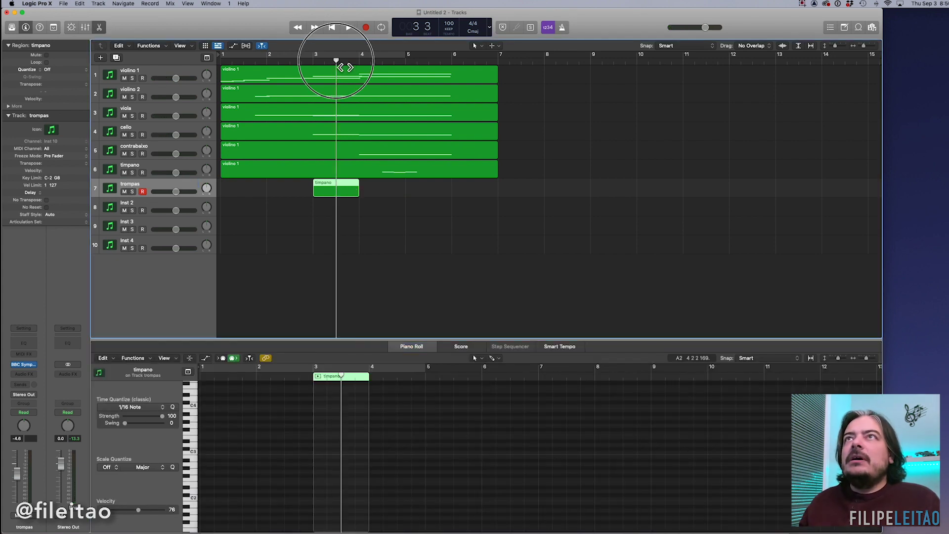
pyautogui.click(353, 453)
pyautogui.click(345, 418)
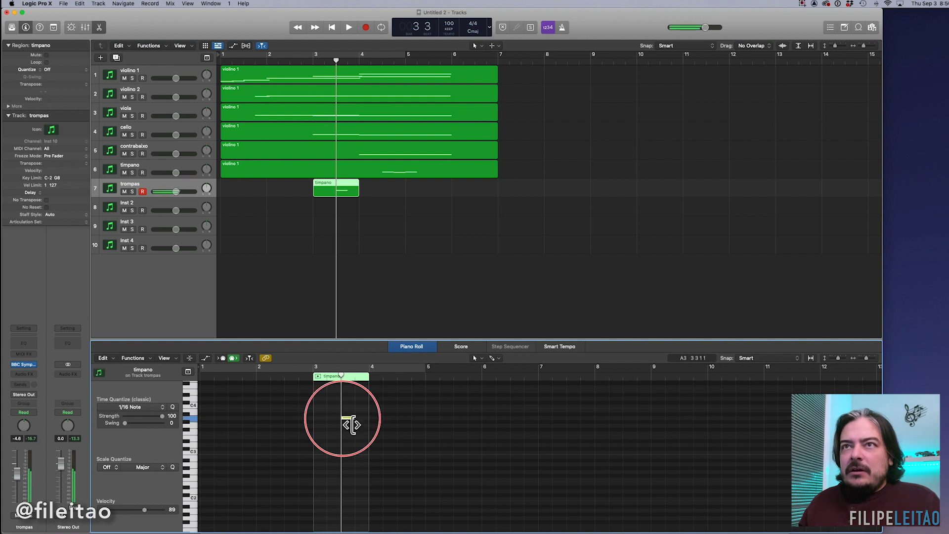
pyautogui.moveTo(361, 425); pyautogui.dragTo(370, 435)
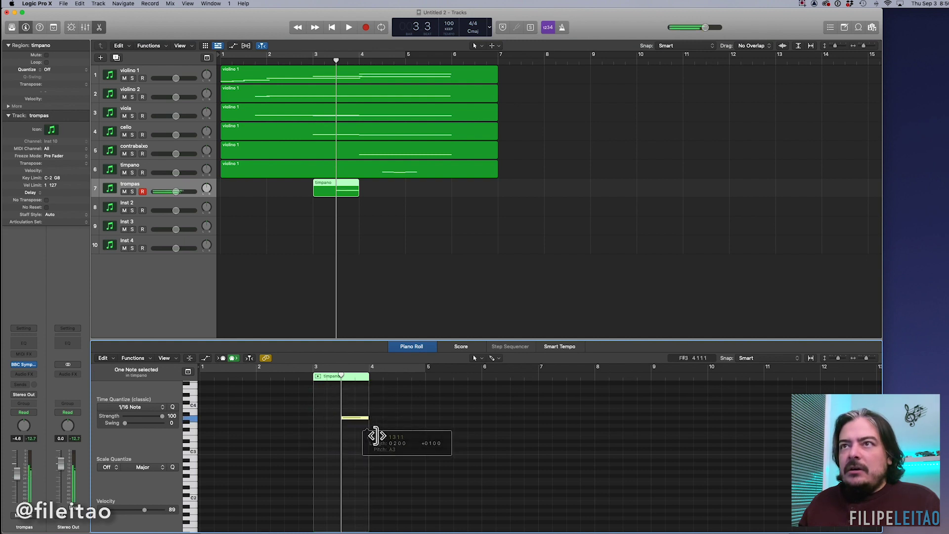
# Extend the trompas region to the middle of bar 6, play from bar 3 and add a two-beat G#3 note early in bar 4
pyautogui.click(502, 441)
pyautogui.press('space')
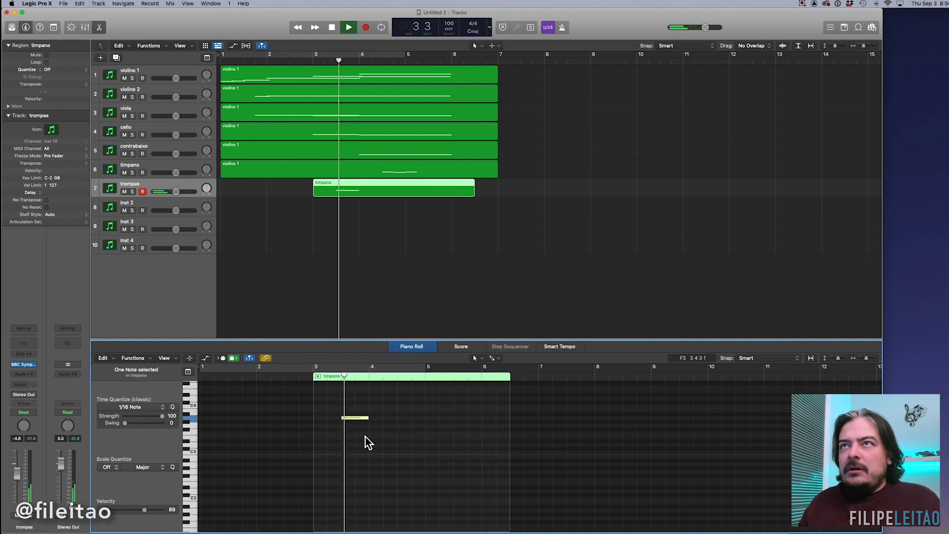
pyautogui.click(308, 377)
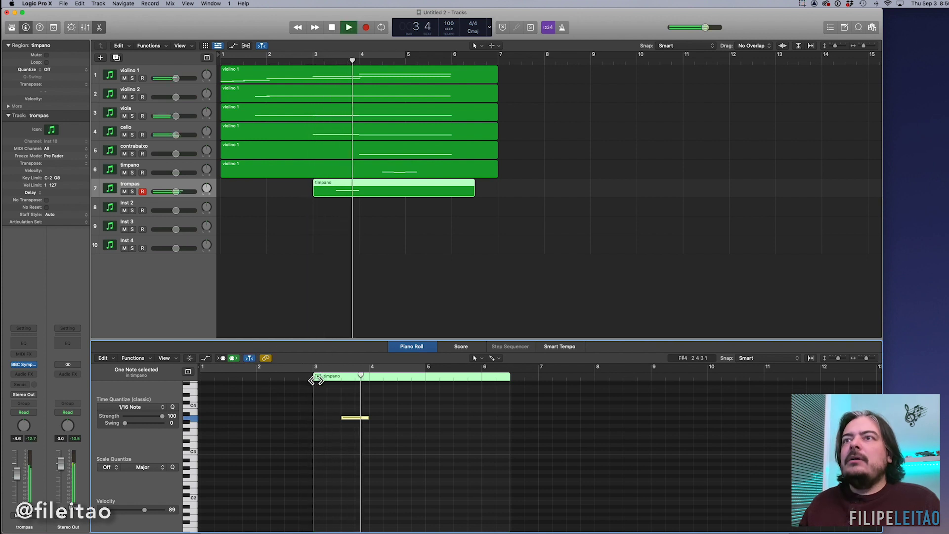
pyautogui.press('space')
pyautogui.click(374, 421)
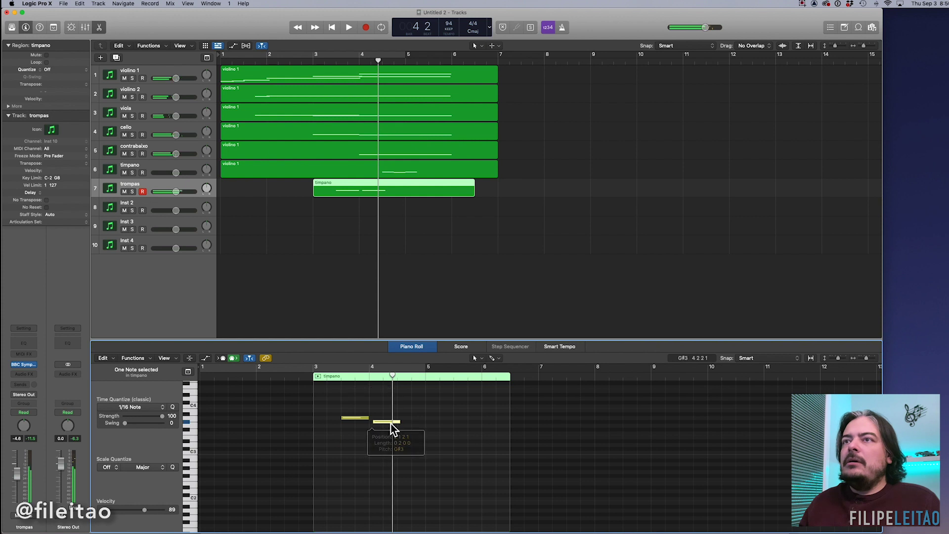
# Extend the trompas G#3 note to the end of bar 4, add a long E3 note lasting to the end of bar 5, and play the passage
pyautogui.moveTo(382, 425)
pyautogui.mouseDown()
pyautogui.moveTo(435, 439)
pyautogui.moveTo(377, 438)
pyautogui.moveTo(482, 446)
pyautogui.mouseUp()
pyautogui.keyDown('super'); pyautogui.click(371, 437); pyautogui.keyUp('super')
pyautogui.click(432, 442)
pyautogui.press('space')
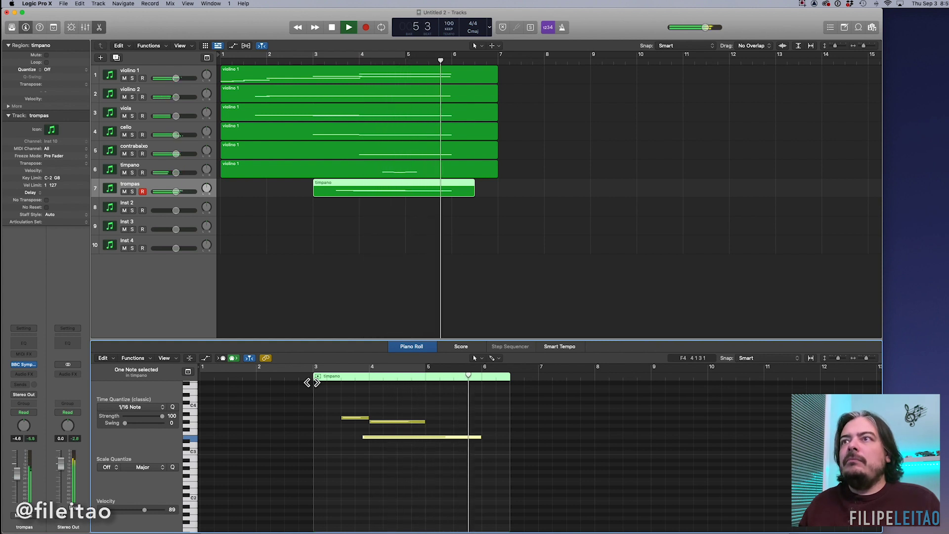
pyautogui.press('space')
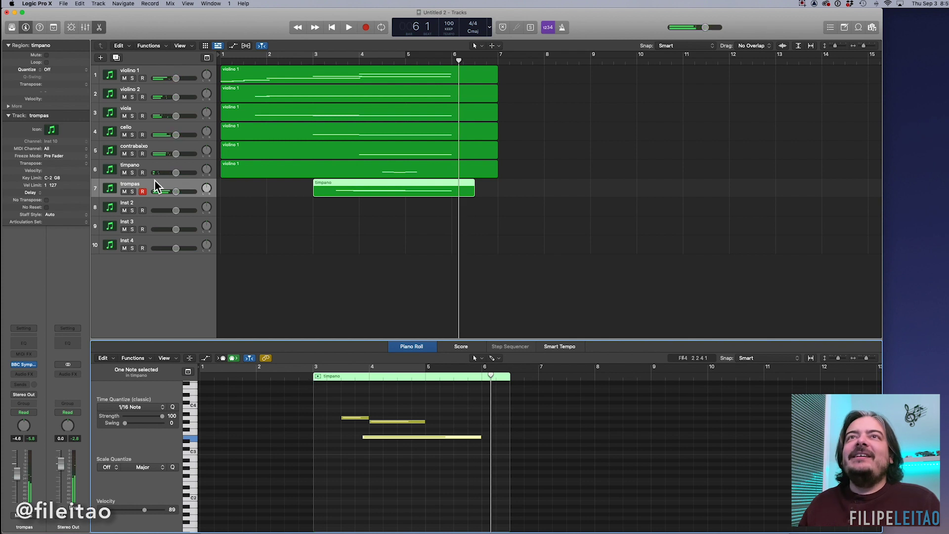
# Duplicate the trompas track, load Bass Trombones a2 in the copy's BBC Symphony Orchestra instrument, and rename the new track trombone
pyautogui.press('super+d')
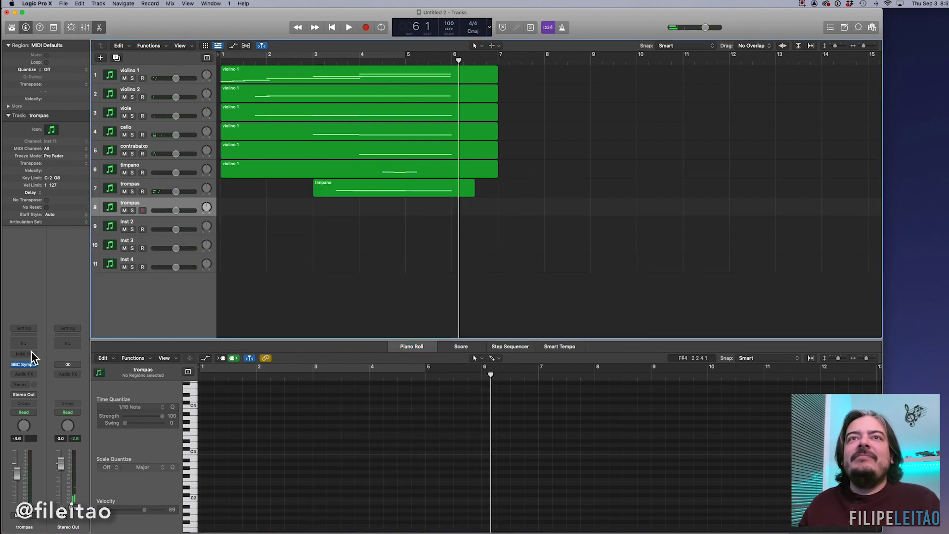
pyautogui.click(27, 367)
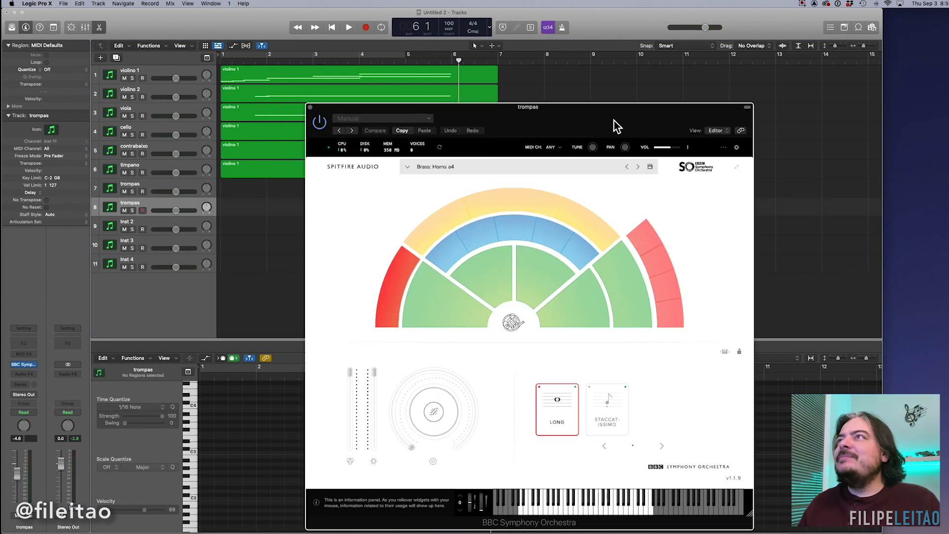
pyautogui.moveTo(624, 266)
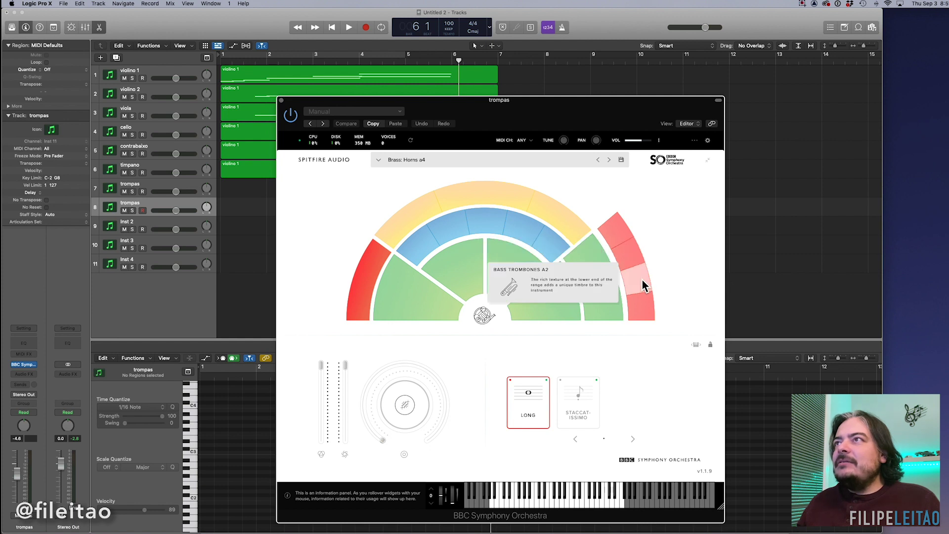
pyautogui.click(642, 279)
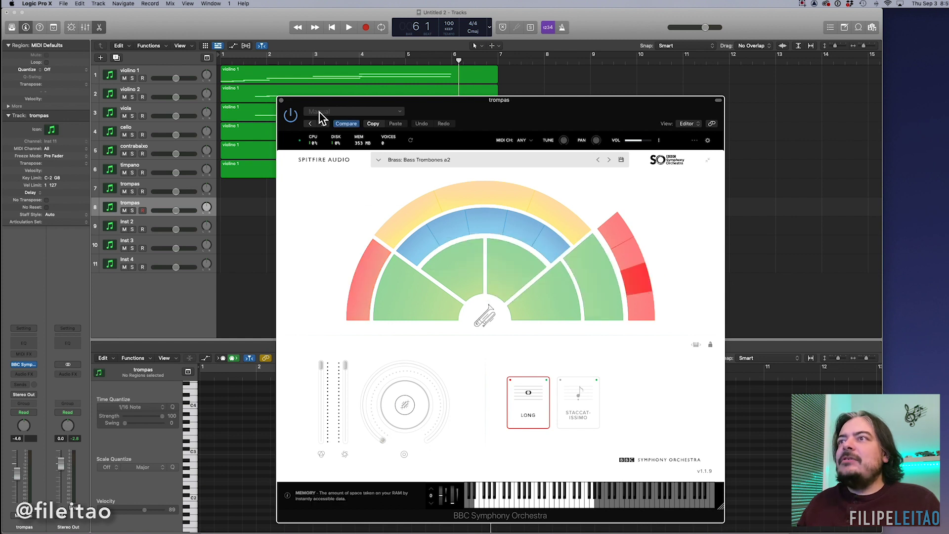
pyautogui.click(282, 100)
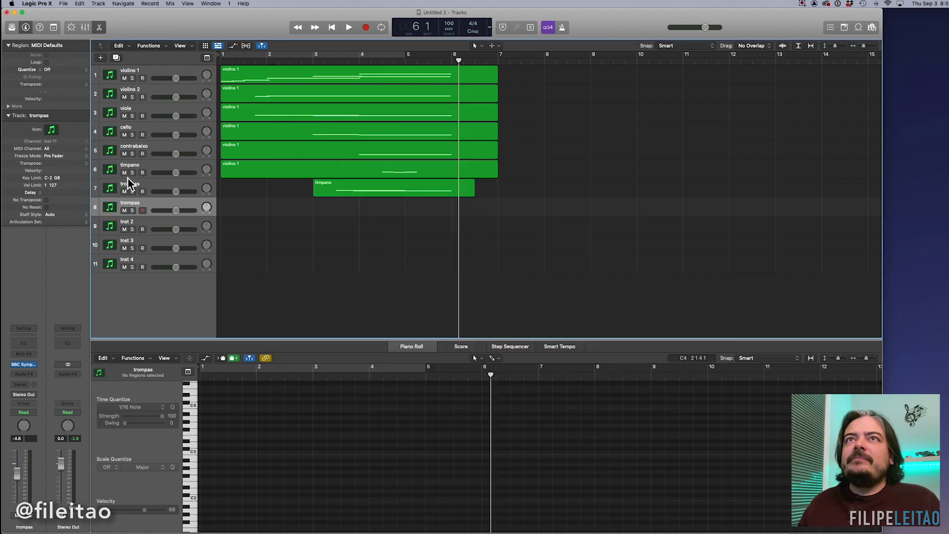
pyautogui.doubleClick(131, 208)
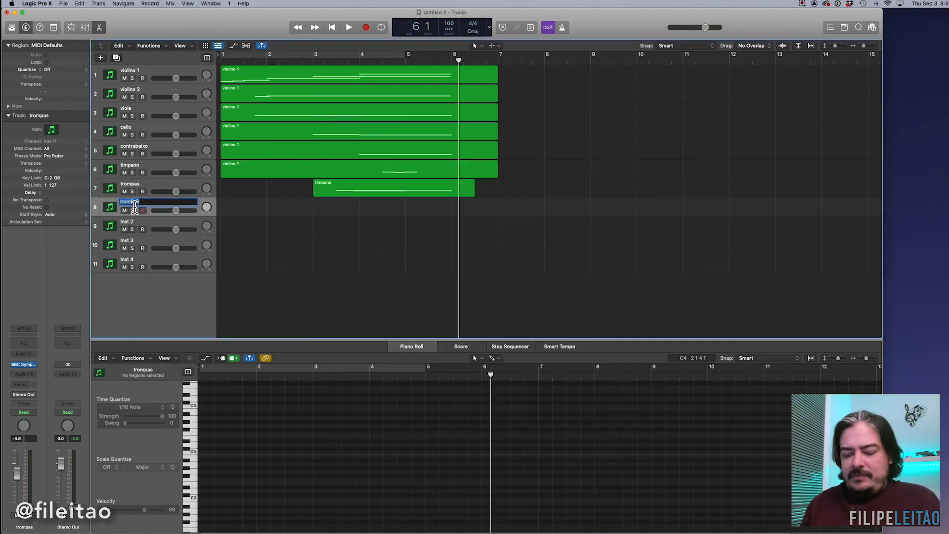
# Copy the trompas region to the trombone track and replace its notes with one-bar E1 and E2 notes in bar 5
pyautogui.moveTo(395, 190); pyautogui.dragTo(384, 212)
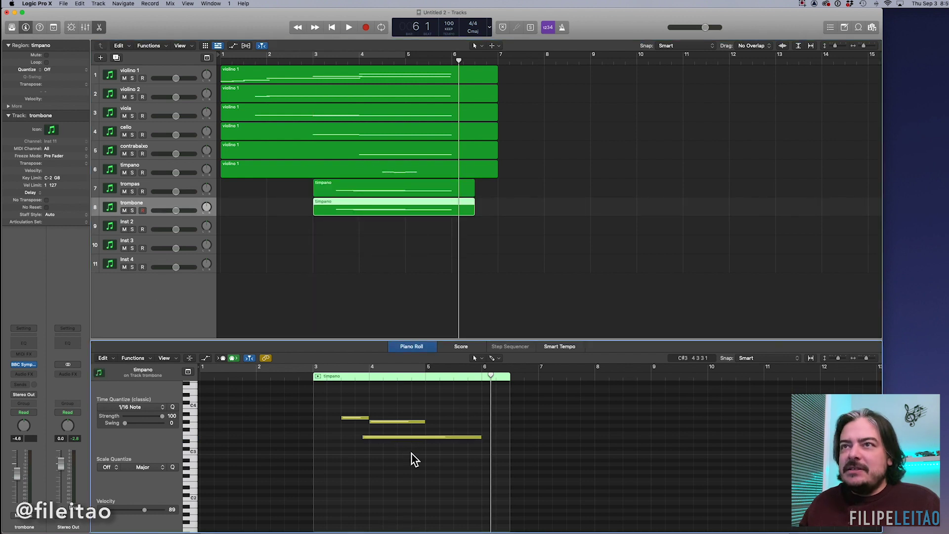
pyautogui.moveTo(374, 444)
pyautogui.mouseDown()
pyautogui.moveTo(425, 447)
pyautogui.moveTo(441, 514)
pyautogui.mouseUp()
pyautogui.scroll(-1, 442, 482)
pyautogui.keyDown('super'); pyautogui.click(427, 470); pyautogui.keyUp('super')
pyautogui.moveTo(438, 469); pyautogui.dragTo(338, 403)
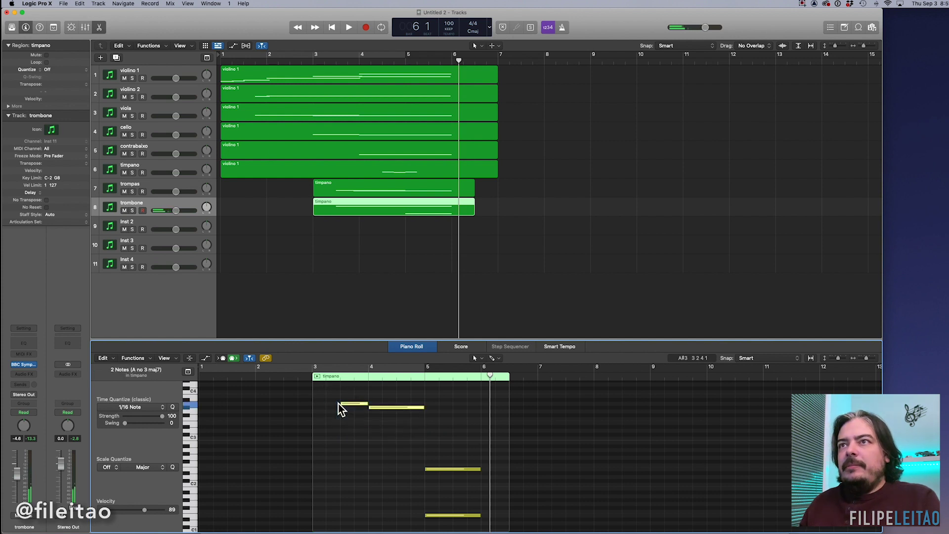
# Rename the trombone track as trombone baixo and duplicate it with the same settings
pyautogui.click(143, 204)
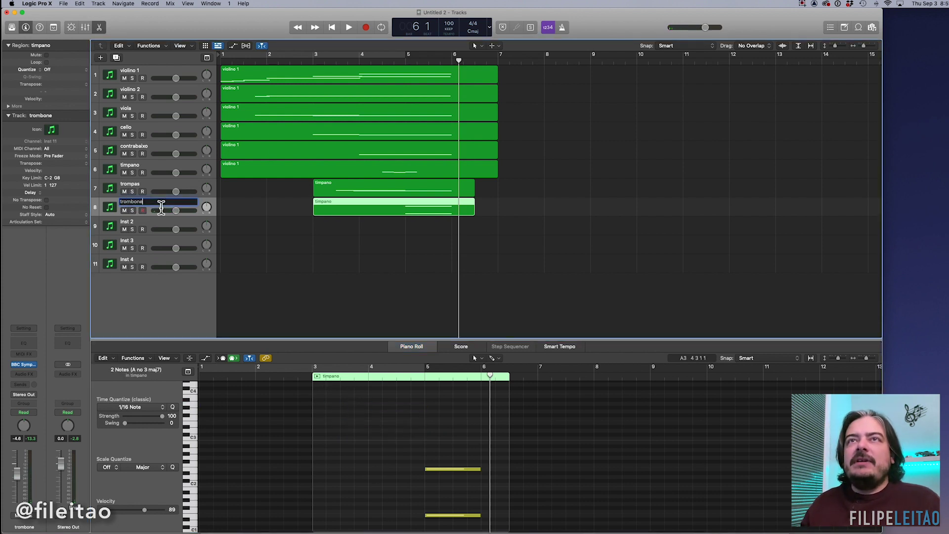
pyautogui.press('Return')
pyautogui.press('super+d')
# Change the instrument of the upper trombone baixo track (track 8) to Tenor Trombones a3
pyautogui.click(146, 202)
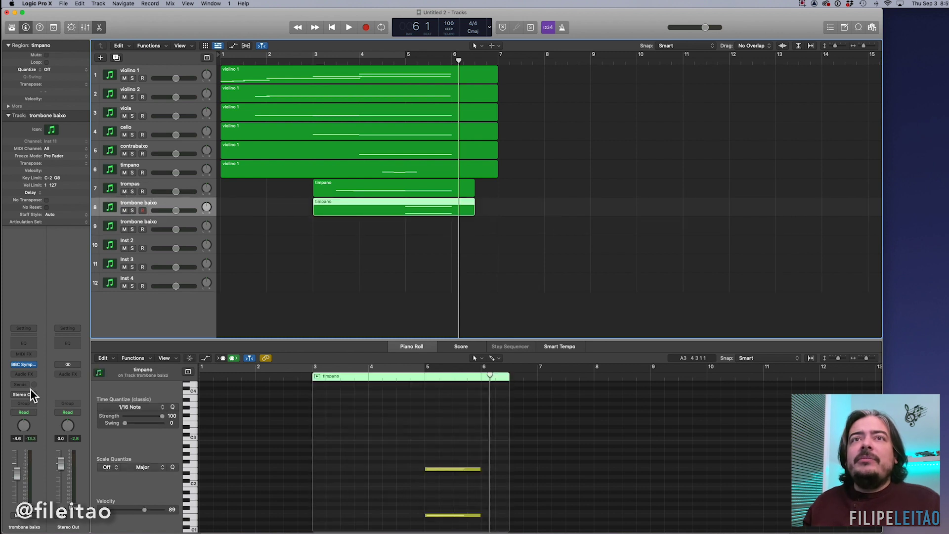
pyautogui.click(24, 364)
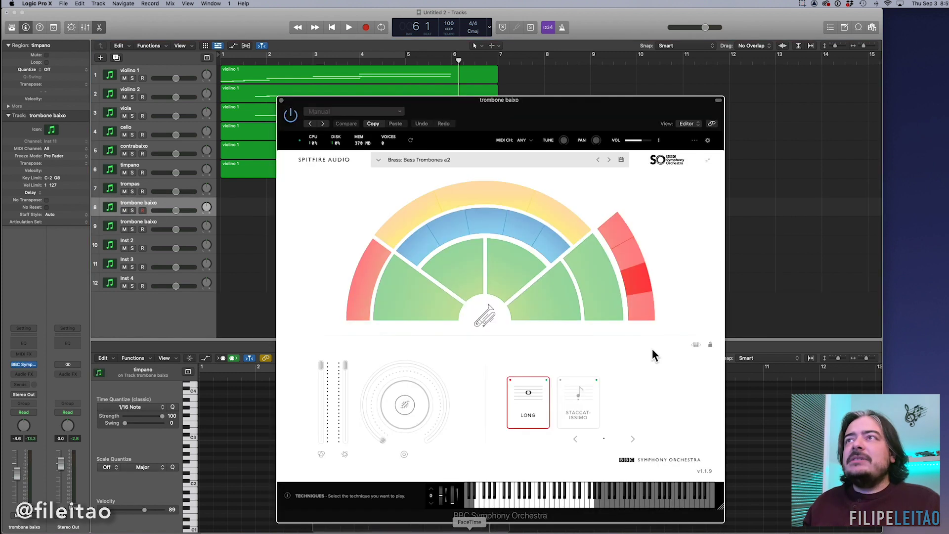
pyautogui.click(633, 253)
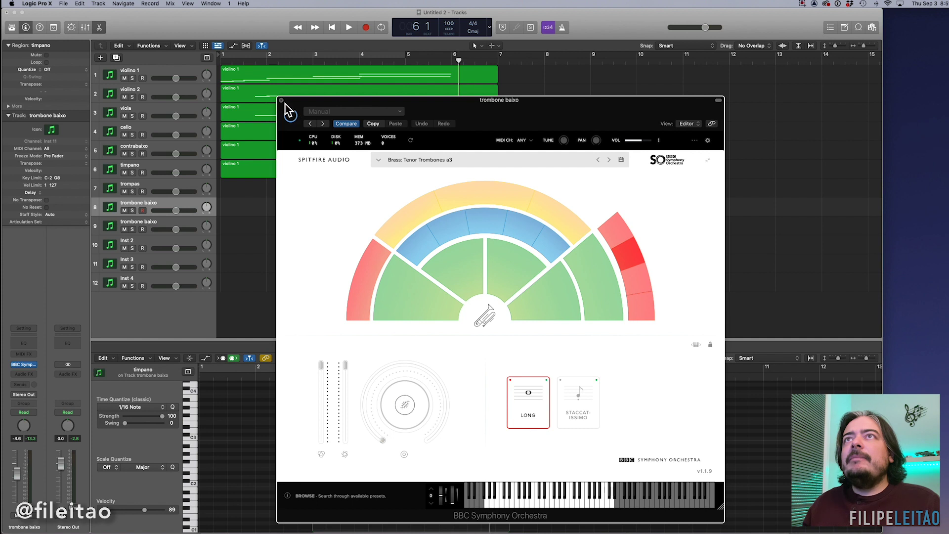
pyautogui.click(281, 100)
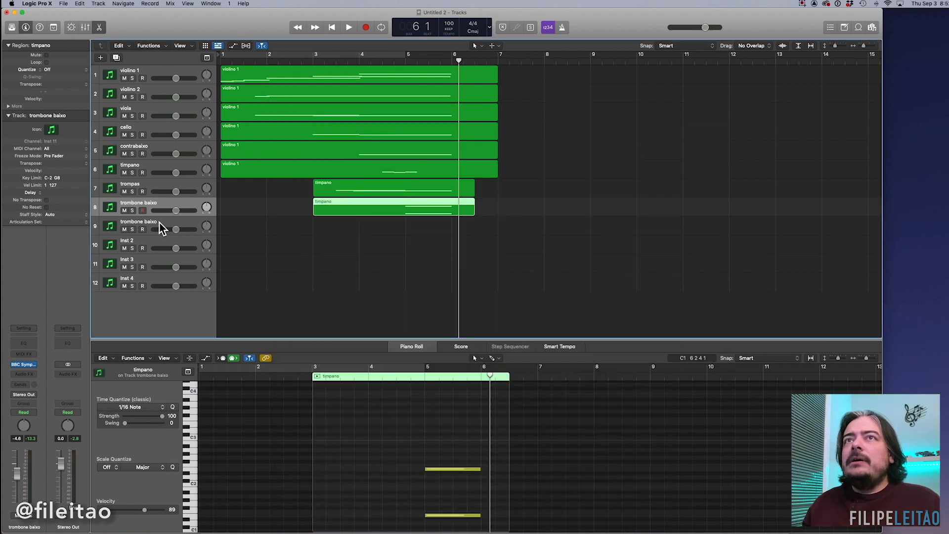
pyautogui.press('v')
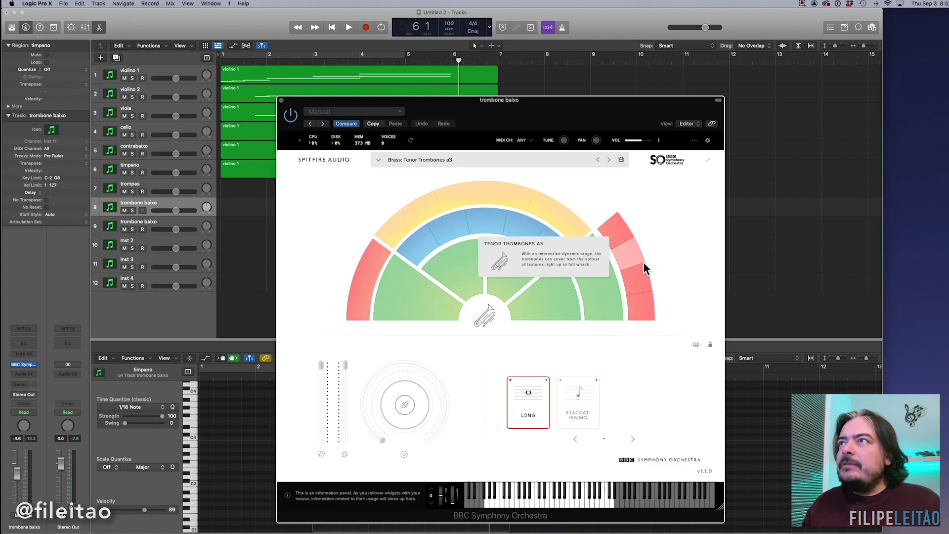
pyautogui.click(282, 101)
# Copy the track 8 region to track 9, raise the lower bar 5 note in the track 8 region, and close the Piano Roll
pyautogui.moveTo(428, 213)
pyautogui.mouseDown()
pyautogui.moveTo(424, 226)
pyautogui.moveTo(443, 209)
pyautogui.mouseUp()
pyautogui.click(462, 472)
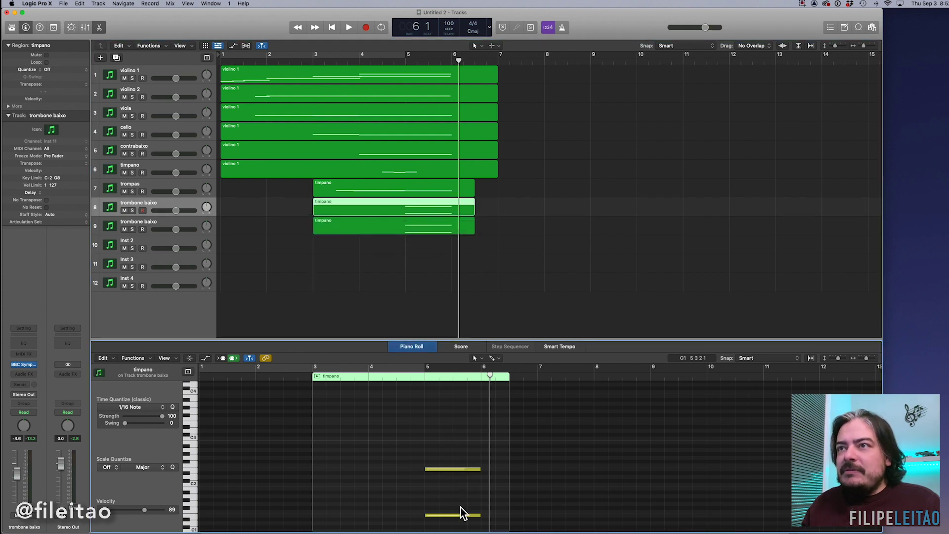
pyautogui.moveTo(463, 521); pyautogui.dragTo(462, 426)
pyautogui.moveTo(449, 470)
pyautogui.mouseDown()
pyautogui.moveTo(450, 451)
pyautogui.moveTo(459, 469)
pyautogui.mouseUp()
pyautogui.press('e')
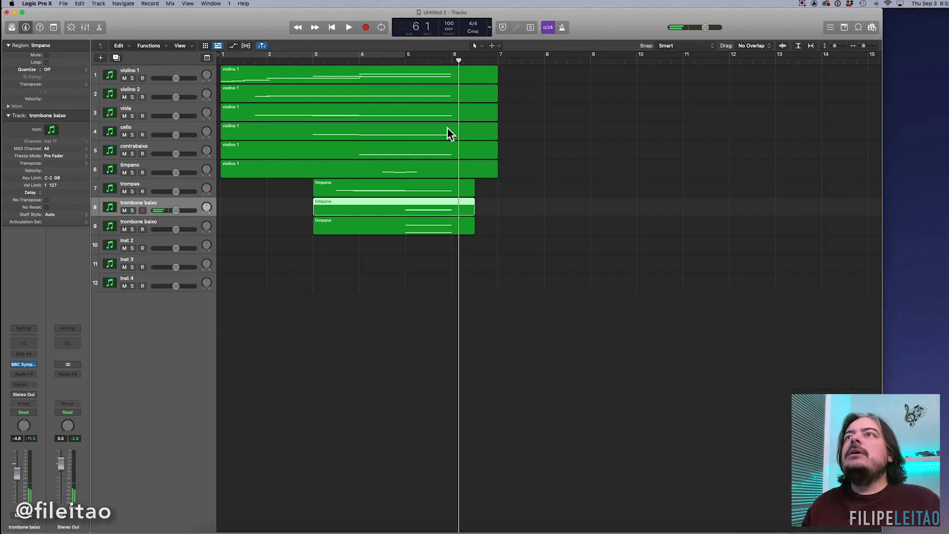
# Play back the passage to hear the added trombones
pyautogui.click(317, 55)
pyautogui.press('Return')
pyautogui.press('space')
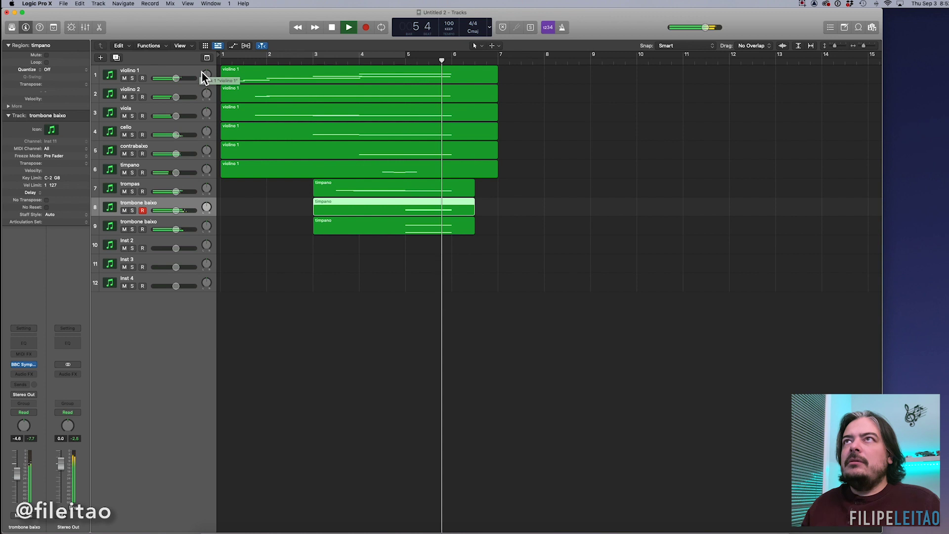
# Show the global tempo track, lower the tempo from bar 5 to 92, and shape gradual slowdowns leading into bars 4 and 5
pyautogui.click(207, 58)
pyautogui.moveTo(428, 111); pyautogui.dragTo(428, 123)
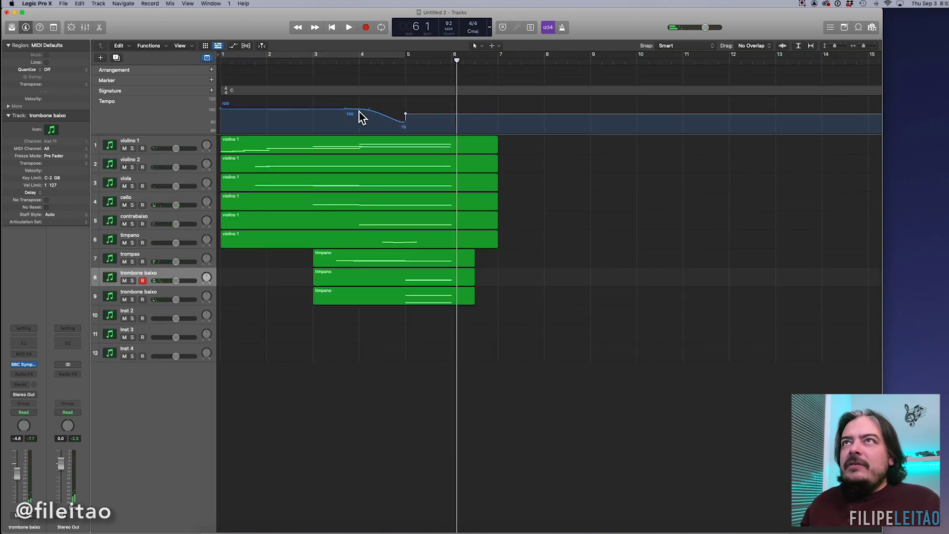
pyautogui.moveTo(354, 112); pyautogui.dragTo(323, 117)
pyautogui.moveTo(402, 121); pyautogui.dragTo(394, 123)
# Play from bar 3, deepen the tempo slowdown leading into bar 4, and lower the tempo from bar 5 to 86
pyautogui.click(323, 68)
pyautogui.press('space')
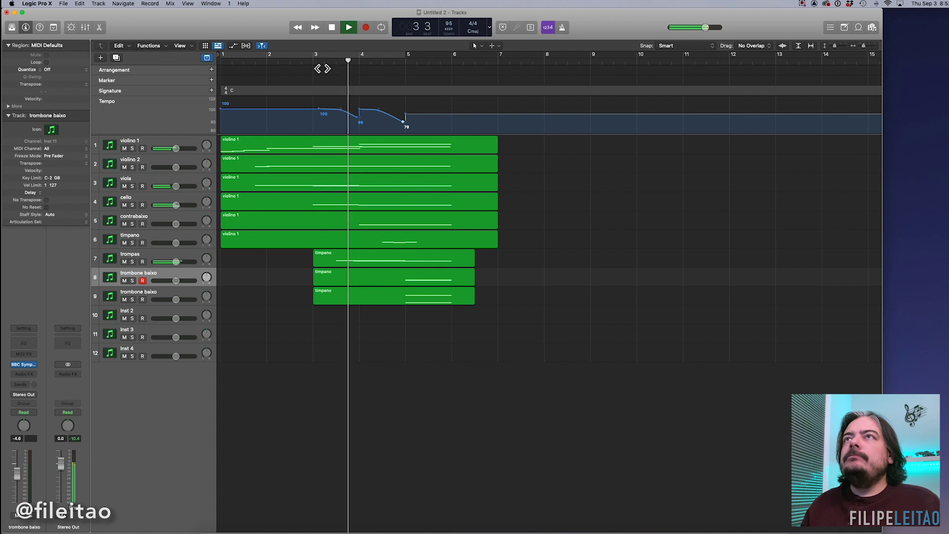
pyautogui.moveTo(358, 119); pyautogui.dragTo(354, 122)
pyautogui.press('space')
pyautogui.moveTo(416, 118); pyautogui.dragTo(415, 122)
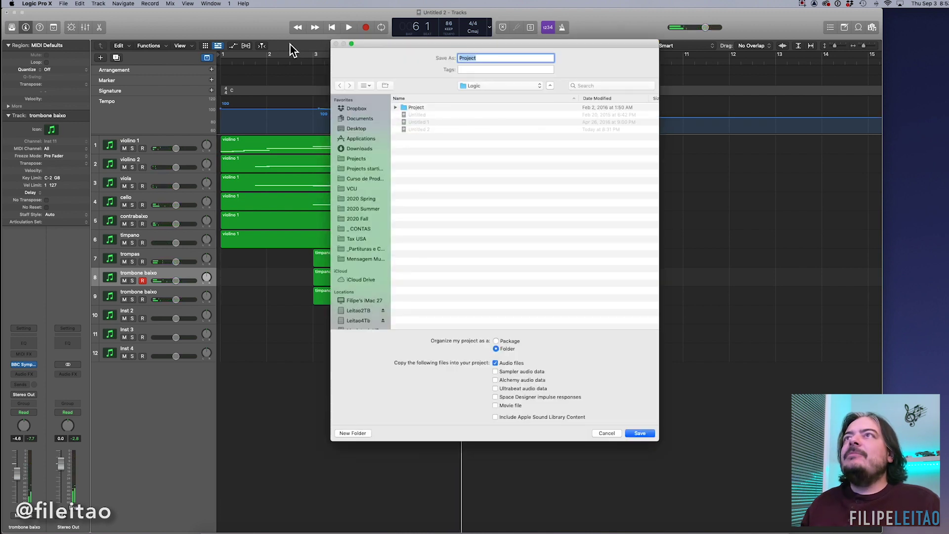
# Save the project to the Desktop under the name orchestra
pyautogui.click(363, 131)
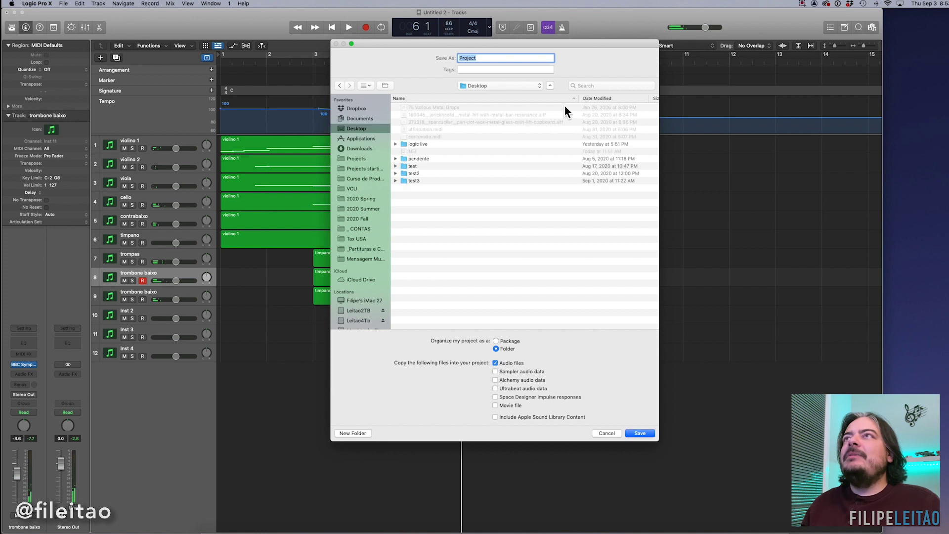
pyautogui.write('orchestra')
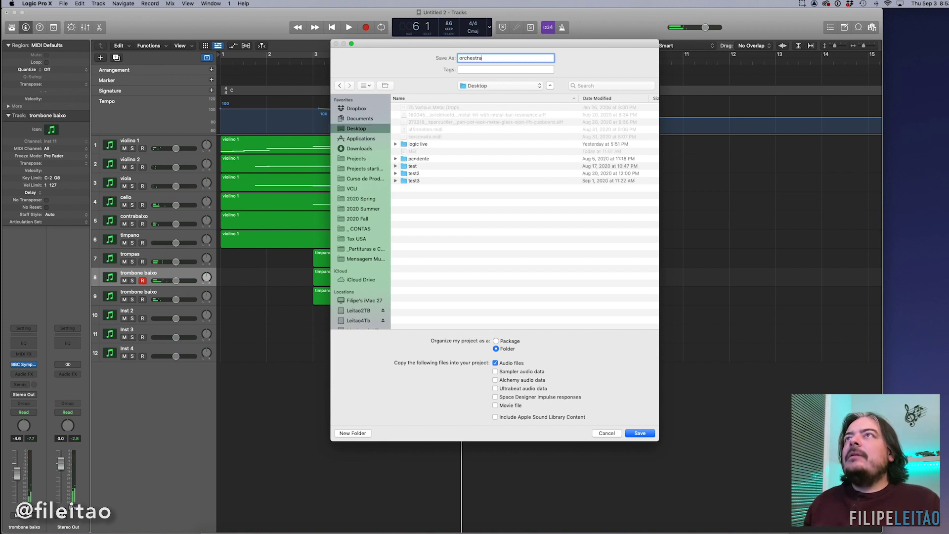
pyautogui.press('Return')
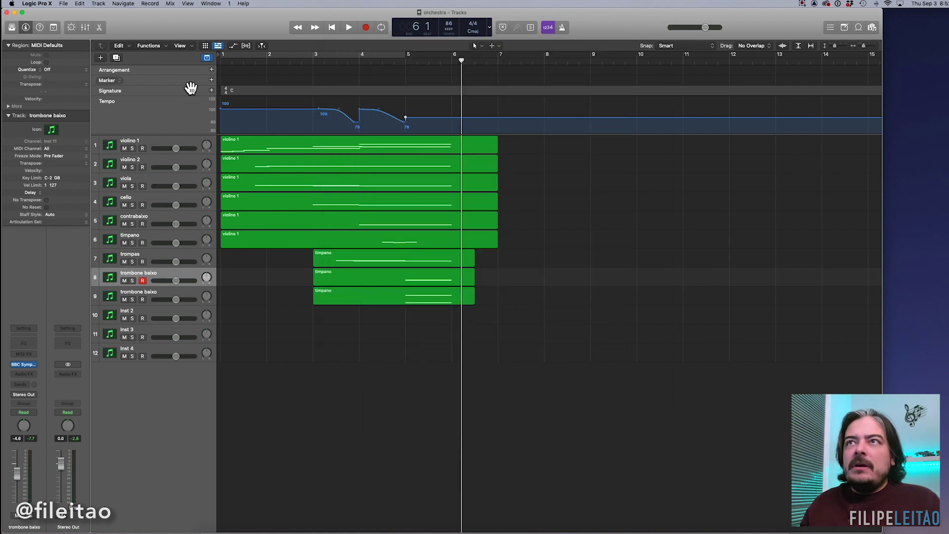
# Duplicate the trombone baixo track 9, load Tuned Percussion in the copy, and rename the new track glock
pyautogui.click(150, 292)
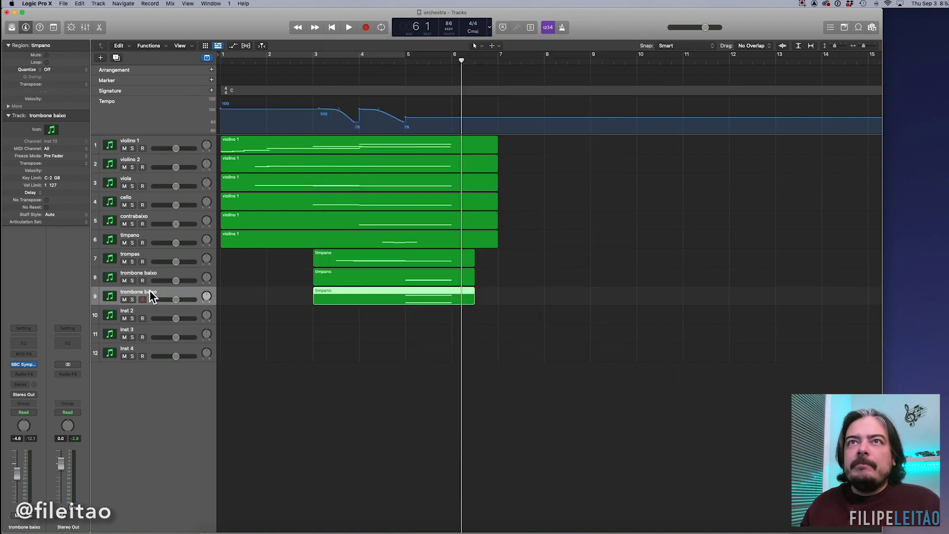
pyautogui.press('super+d')
pyautogui.click(27, 366)
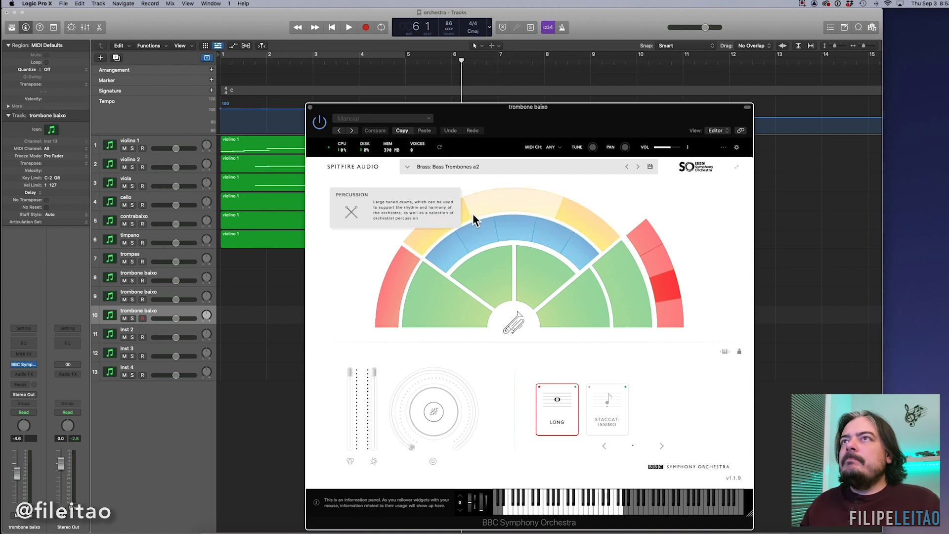
pyautogui.click(577, 215)
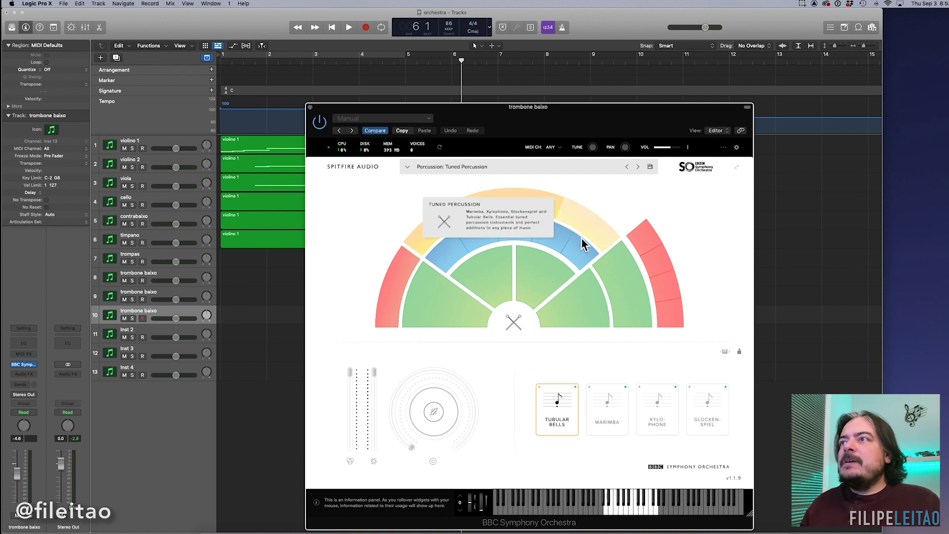
pyautogui.click(311, 108)
pyautogui.doubleClick(154, 311)
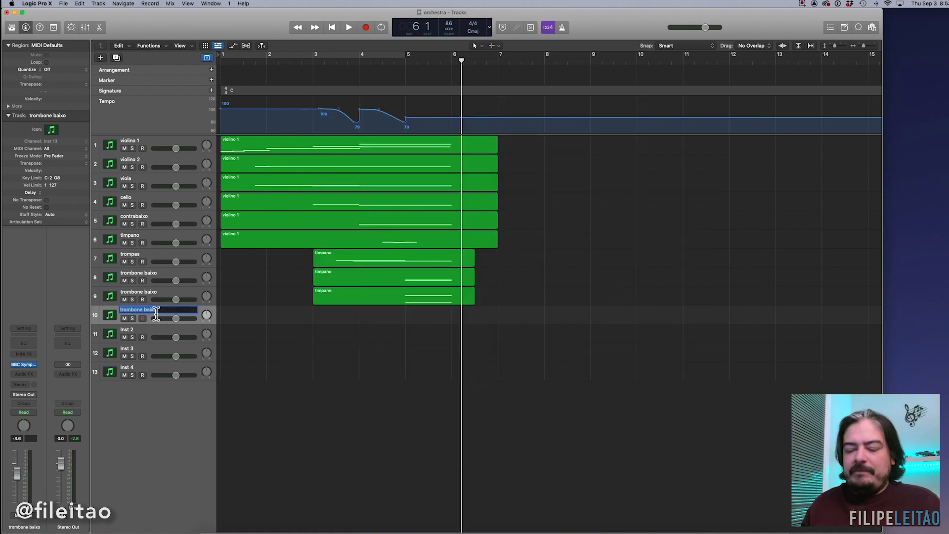
pyautogui.press('Return')
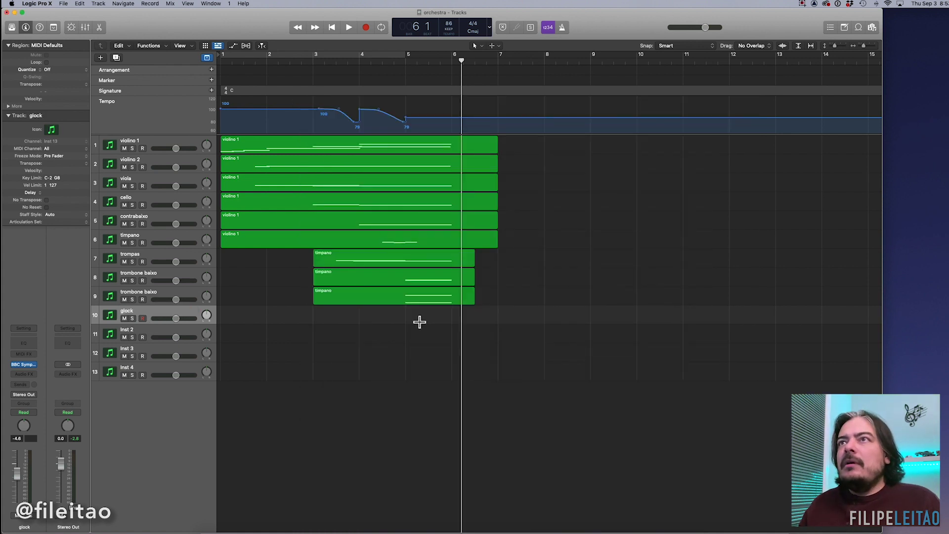
# Play from bar 4, record a note at the start of bar 5 on the glock track, and open the recorded region in the Piano Roll
pyautogui.click(357, 58)
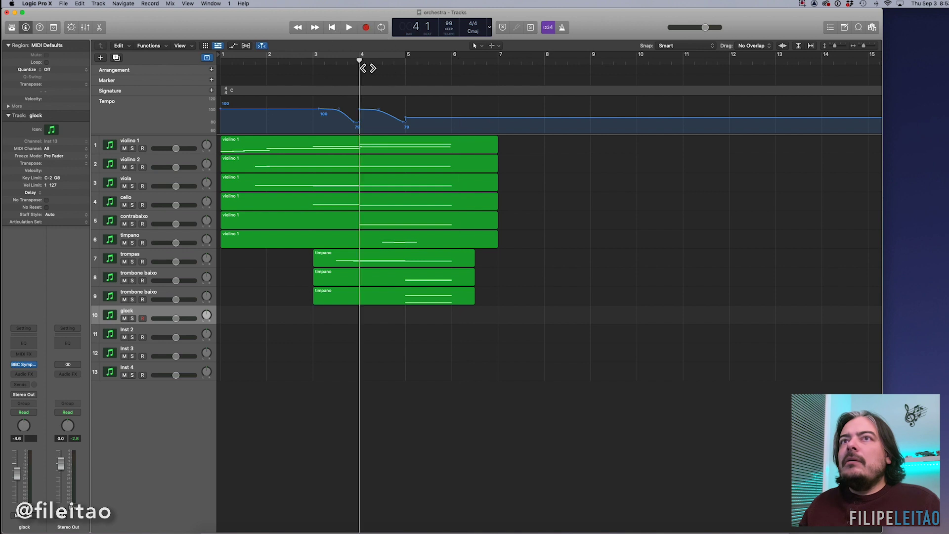
pyautogui.press('space')
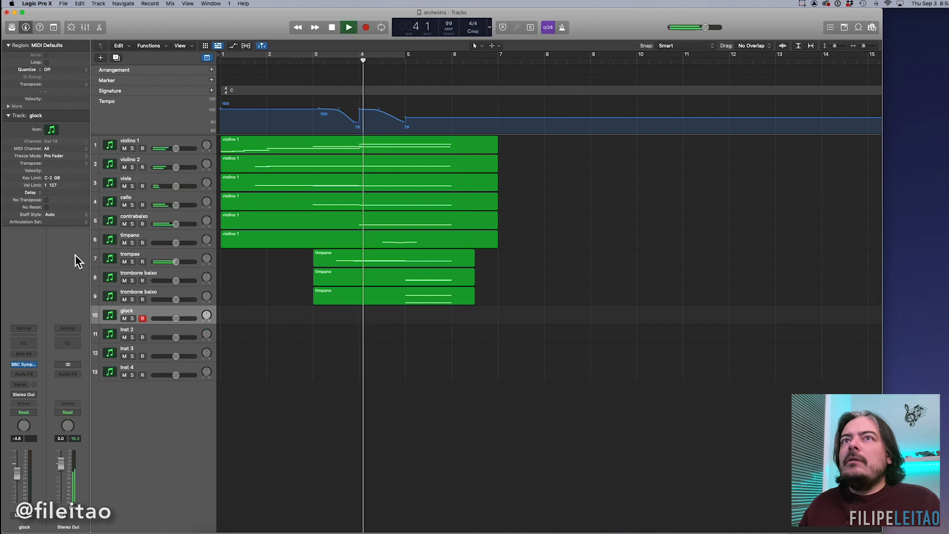
pyautogui.click(365, 28)
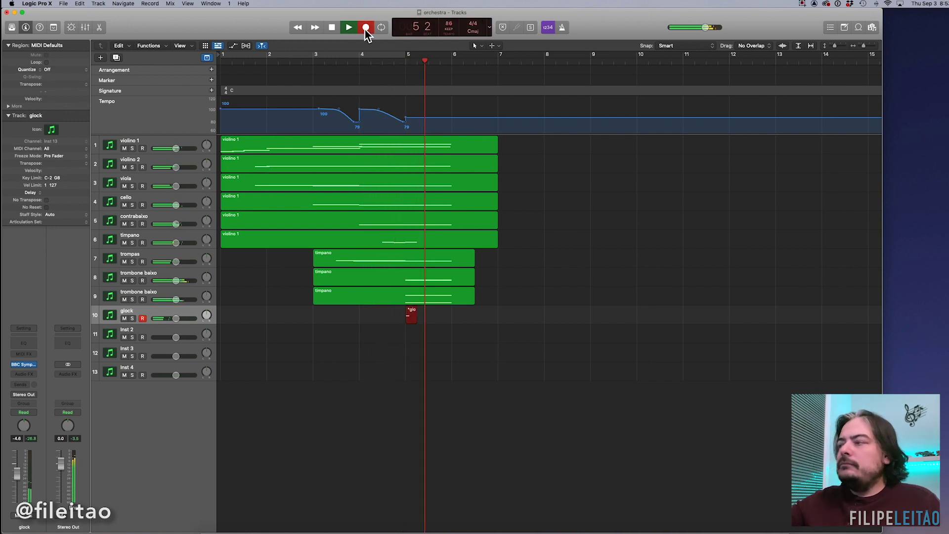
pyautogui.press('space')
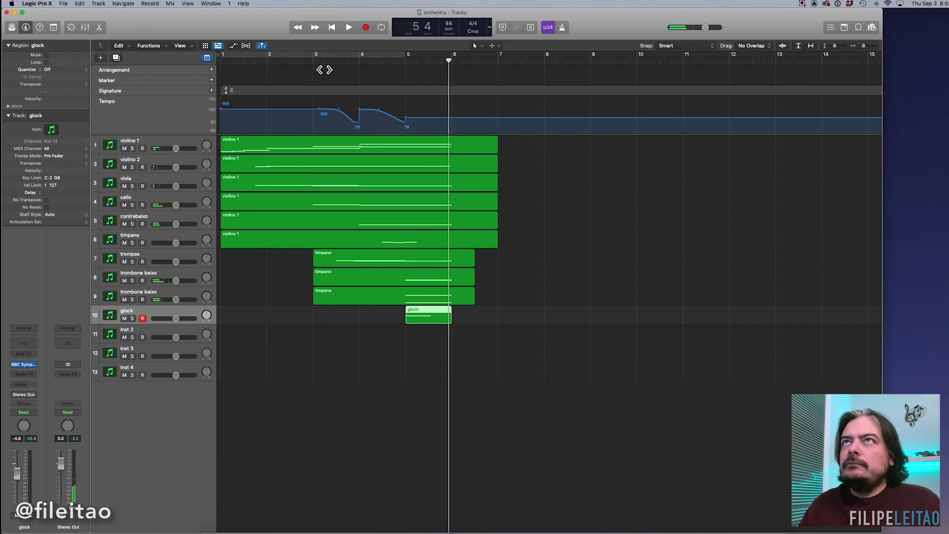
pyautogui.doubleClick(424, 312)
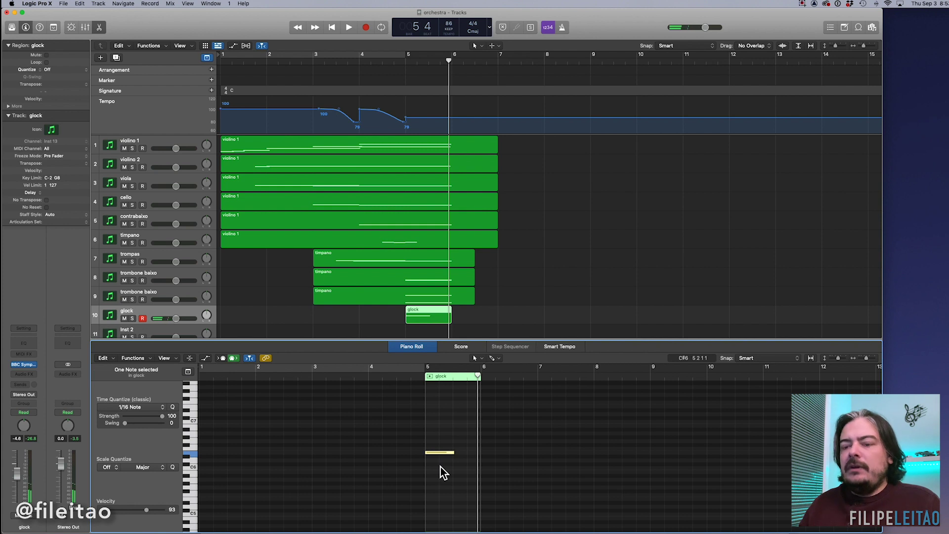
# Open the violino 1 region in an enlarged Piano Roll and show its region automation lane set to Expression
pyautogui.press('e')
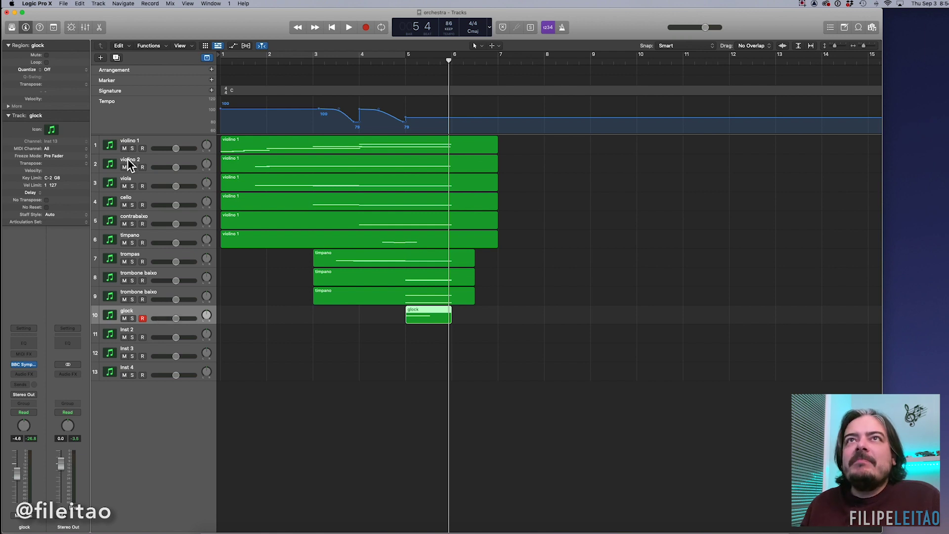
pyautogui.click(250, 141)
pyautogui.press('e')
pyautogui.click(406, 499)
pyautogui.press('super+Left')
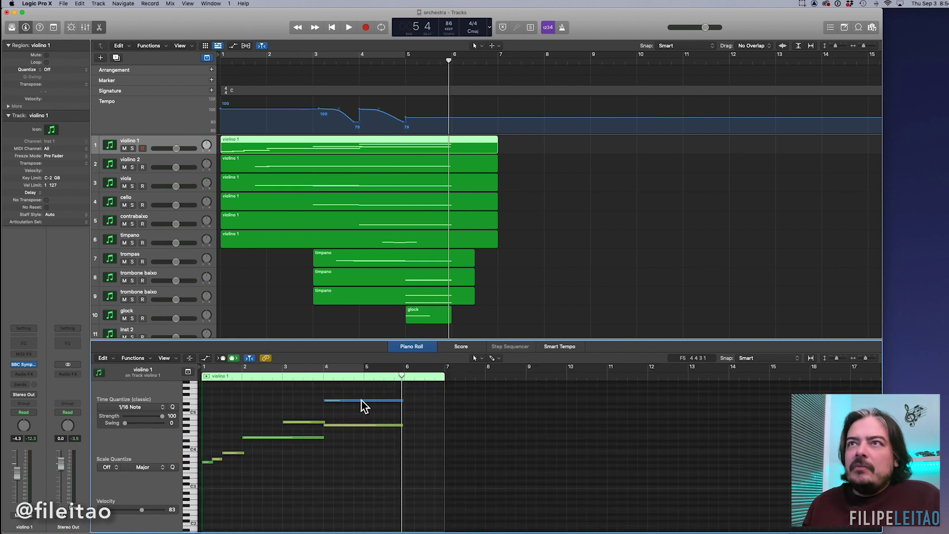
pyautogui.moveTo(365, 339); pyautogui.dragTo(370, 260)
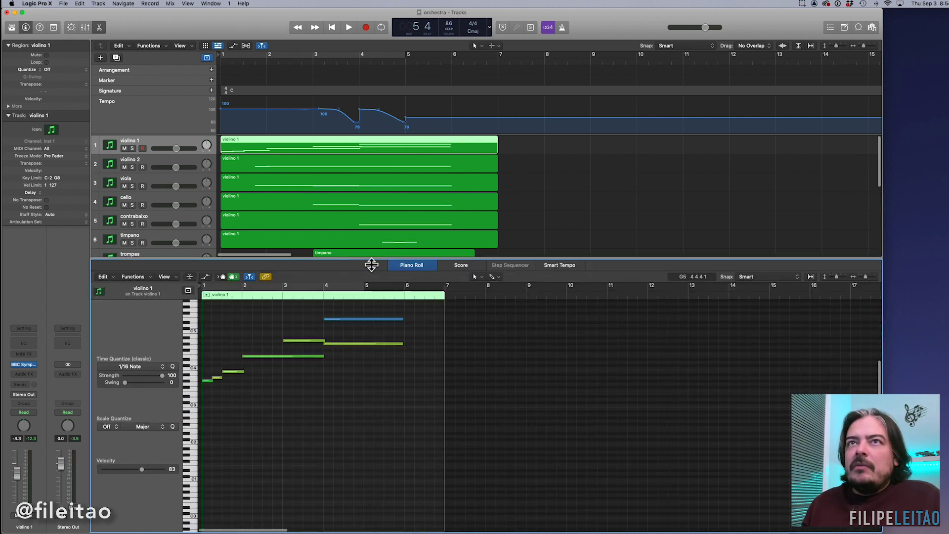
pyautogui.click(204, 278)
pyautogui.click(147, 482)
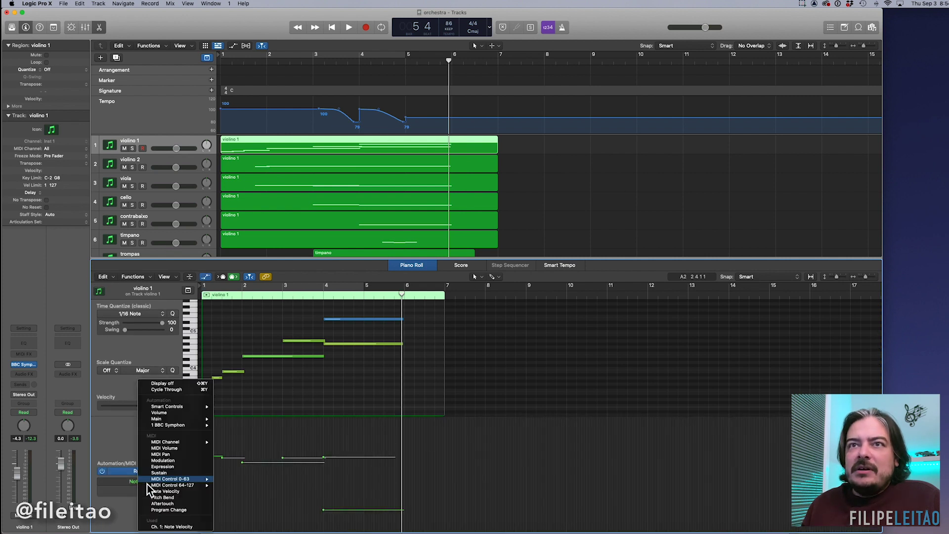
pyautogui.click(185, 469)
# Draw violino 1 expression rising from 62 to 102 before bar 3 and falling to 62 in bar 4, then solo the track and play it
pyautogui.click(354, 477)
pyautogui.moveTo(276, 476); pyautogui.dragTo(277, 438)
pyautogui.click(132, 148)
pyautogui.press('Return')
pyautogui.press('space')
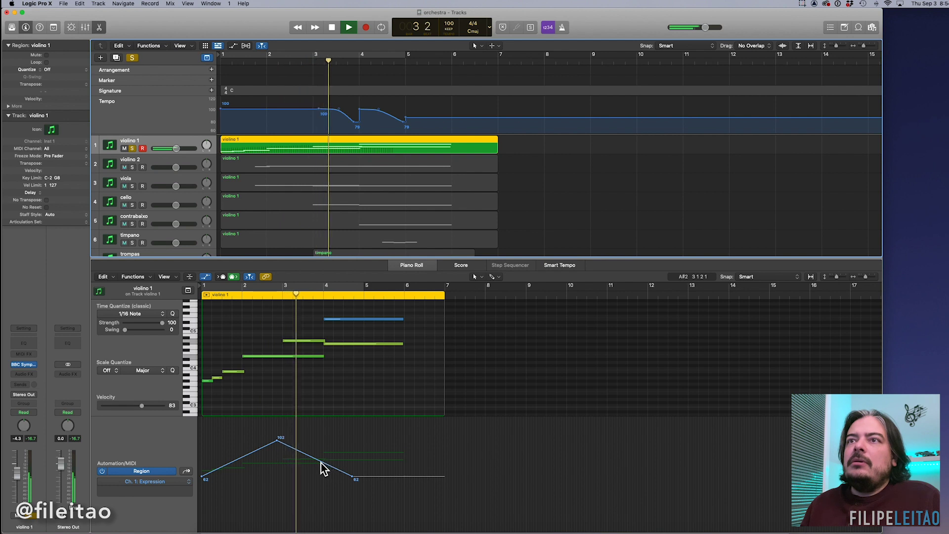
# Add violino 1 expression points at 87 in mid bar 3, 104 at bar 4 and about 126 at bar 6
pyautogui.click(304, 454)
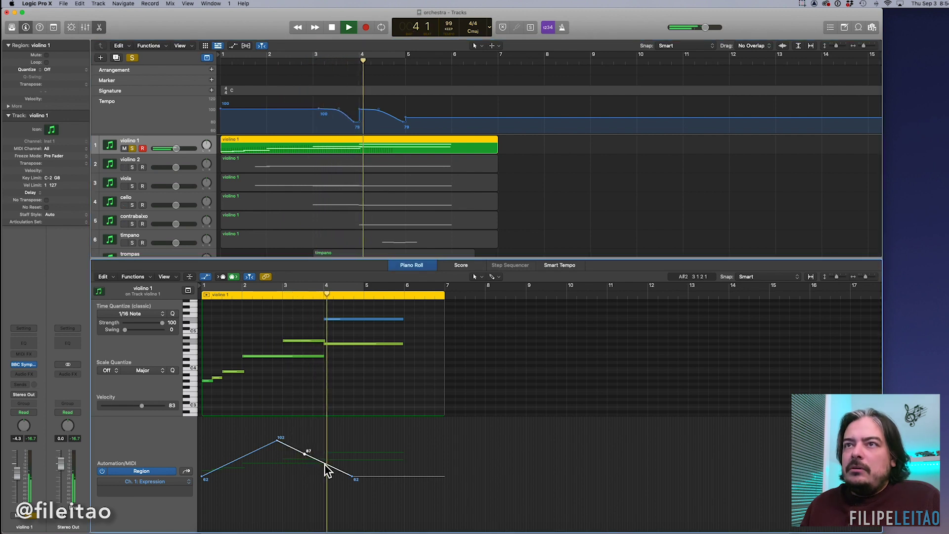
pyautogui.moveTo(325, 463); pyautogui.dragTo(322, 439)
pyautogui.press('space')
pyautogui.moveTo(411, 478); pyautogui.dragTo(411, 423)
# Bend the violino 1 expression segments into smooth curves with the Automation Curve tool and play from the start
pyautogui.click(492, 276)
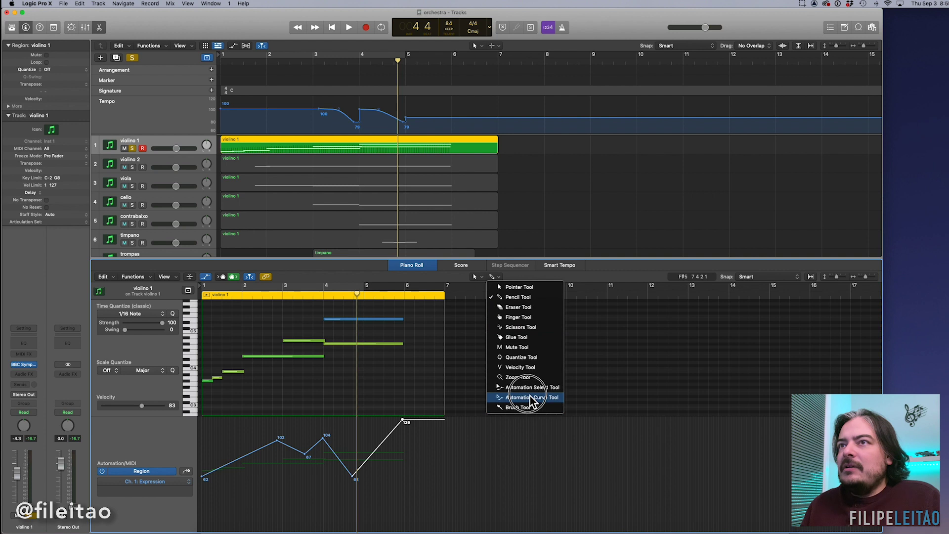
pyautogui.click(531, 400)
pyautogui.moveTo(381, 448); pyautogui.dragTo(303, 455)
pyautogui.moveTo(244, 455)
pyautogui.mouseDown()
pyautogui.moveTo(260, 479)
pyautogui.moveTo(251, 474)
pyautogui.moveTo(259, 465)
pyautogui.mouseUp()
pyautogui.press('Return')
pyautogui.press('space')
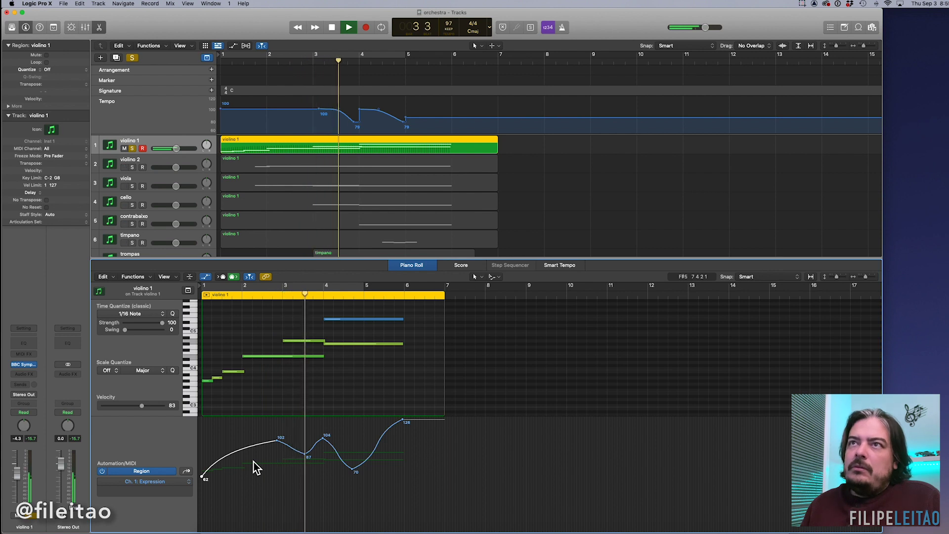
# Lower the violino 1 expression peak at bar 4 to 102 and raise the following dip to 84 while listening
pyautogui.moveTo(325, 435); pyautogui.dragTo(325, 438)
pyautogui.click(353, 468)
pyautogui.moveTo(352, 468); pyautogui.dragTo(353, 457)
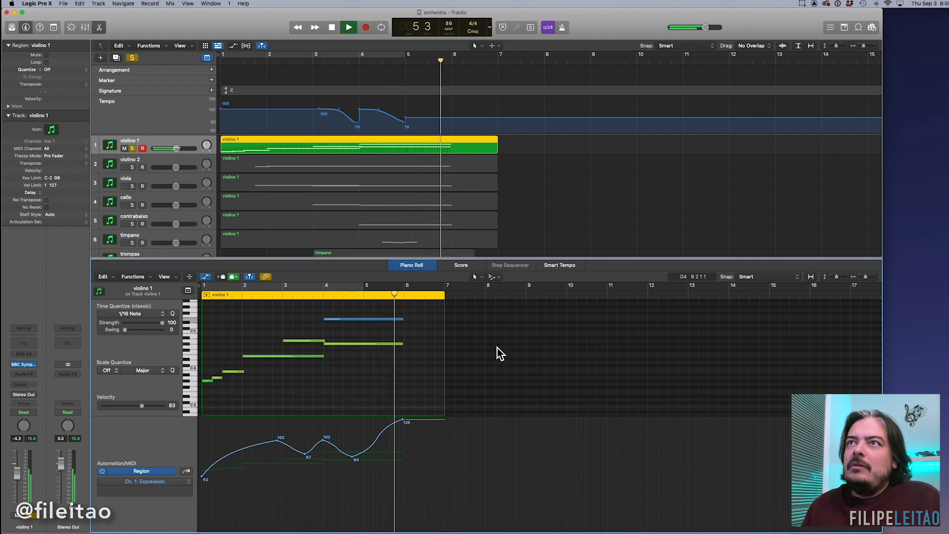
pyautogui.press('space')
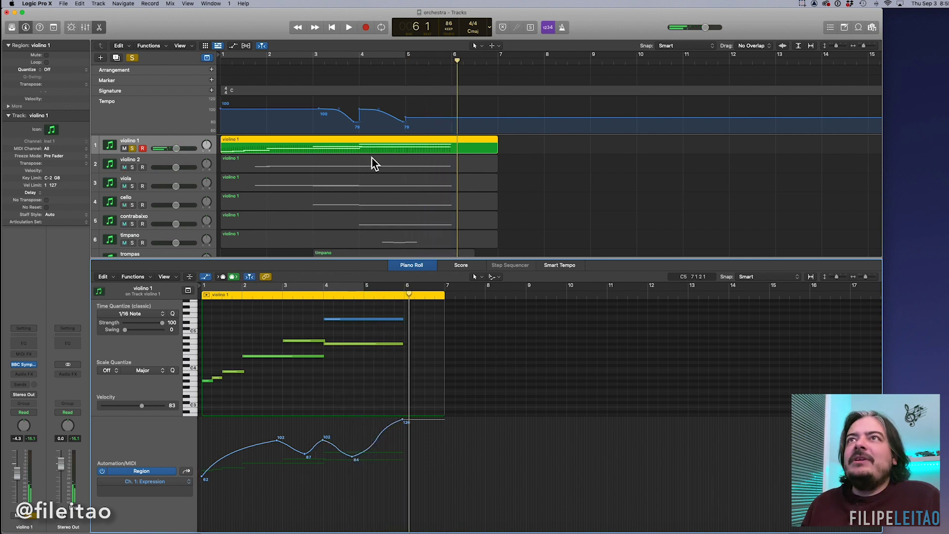
# Show the Expression lane for the violino 2 region and solo the violino 2 track instead of violino 1
pyautogui.click(350, 162)
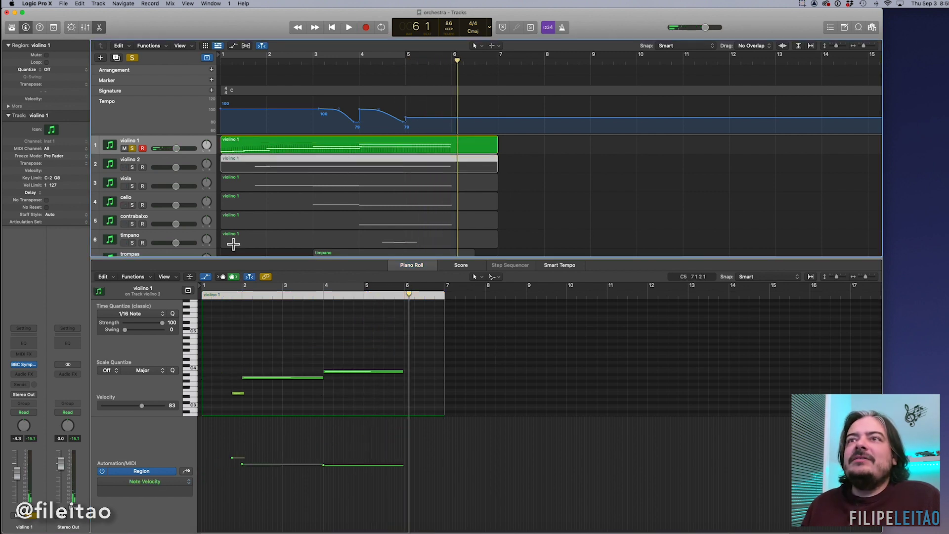
pyautogui.click(149, 487)
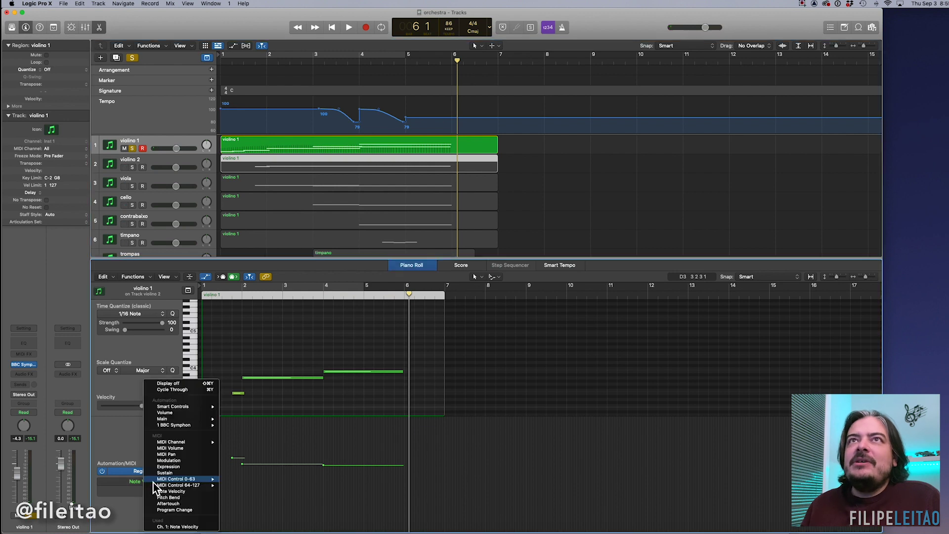
pyautogui.click(192, 467)
pyautogui.click(141, 172)
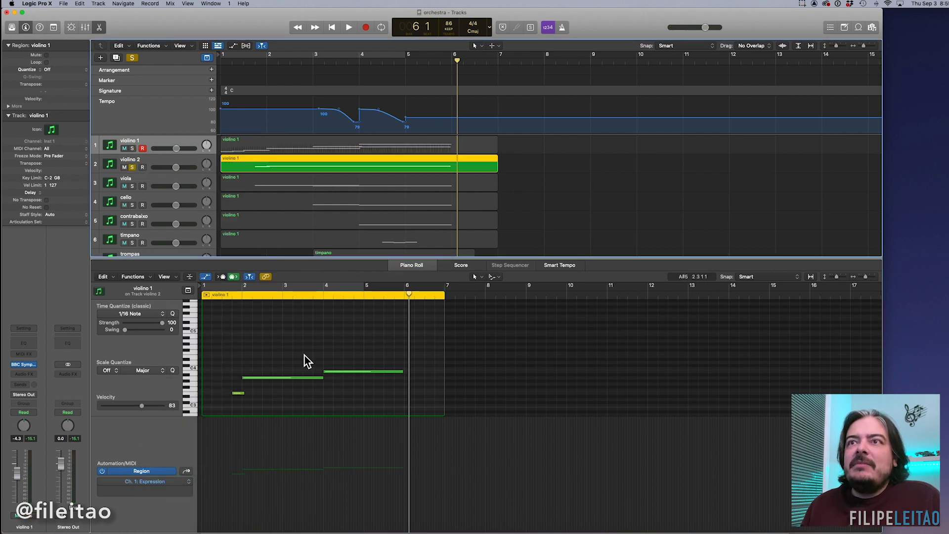
# Draw violino 2 expression from 72 up to 97 in bar 3, down to 72 at bar 4, and up to about 126 at bar 6
pyautogui.click(242, 468)
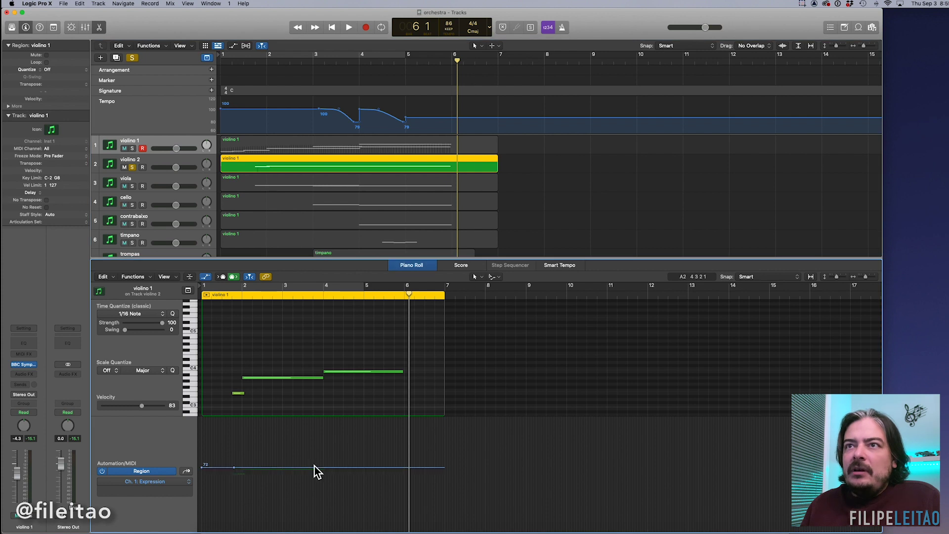
pyautogui.click(328, 470)
pyautogui.moveTo(286, 469); pyautogui.dragTo(300, 451)
pyautogui.click(413, 468)
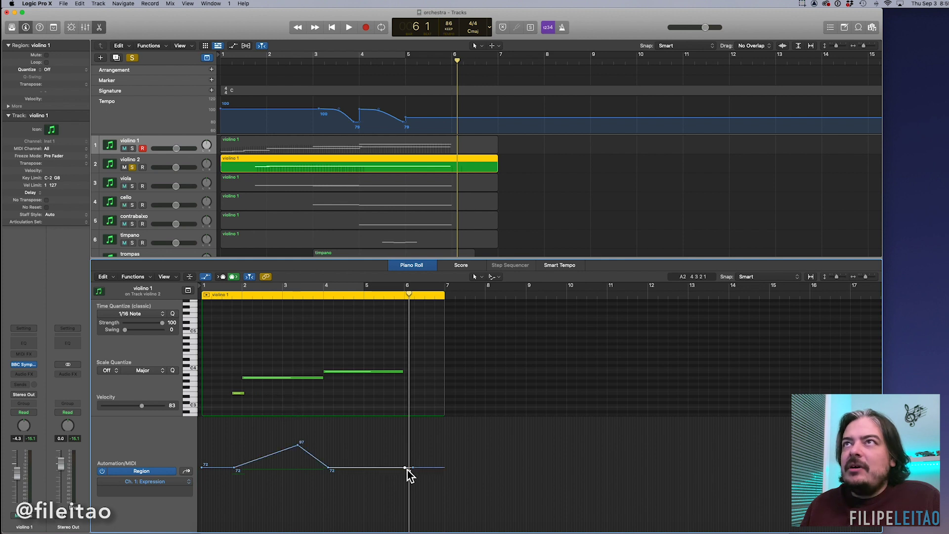
pyautogui.moveTo(406, 468); pyautogui.dragTo(405, 420)
# Bend the violino 2 expression segments between bars 1 and 6 into smooth curves and play from the start
pyautogui.moveTo(413, 468); pyautogui.dragTo(394, 455)
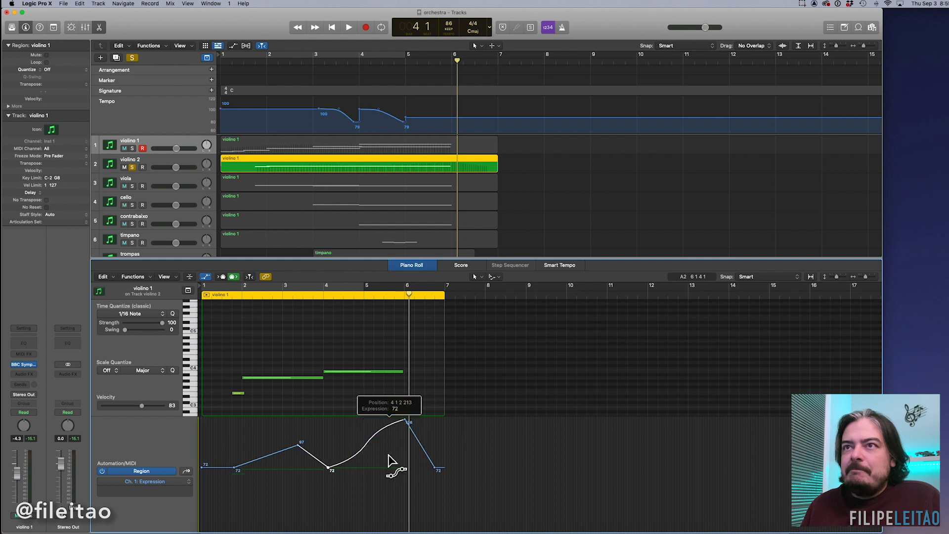
pyautogui.moveTo(333, 460)
pyautogui.mouseDown()
pyautogui.moveTo(317, 453)
pyautogui.moveTo(329, 462)
pyautogui.mouseUp()
pyautogui.moveTo(269, 455); pyautogui.dragTo(303, 474)
pyautogui.click(226, 297)
pyautogui.press('space')
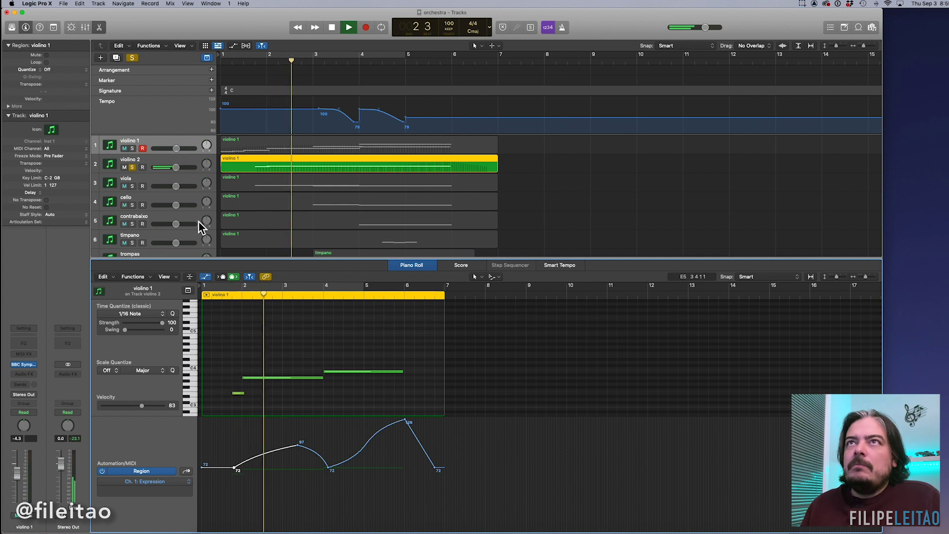
# Stop playback, turn off solo on violino 2 and select its track
pyautogui.press('space')
pyautogui.click(132, 168)
pyautogui.click(138, 161)
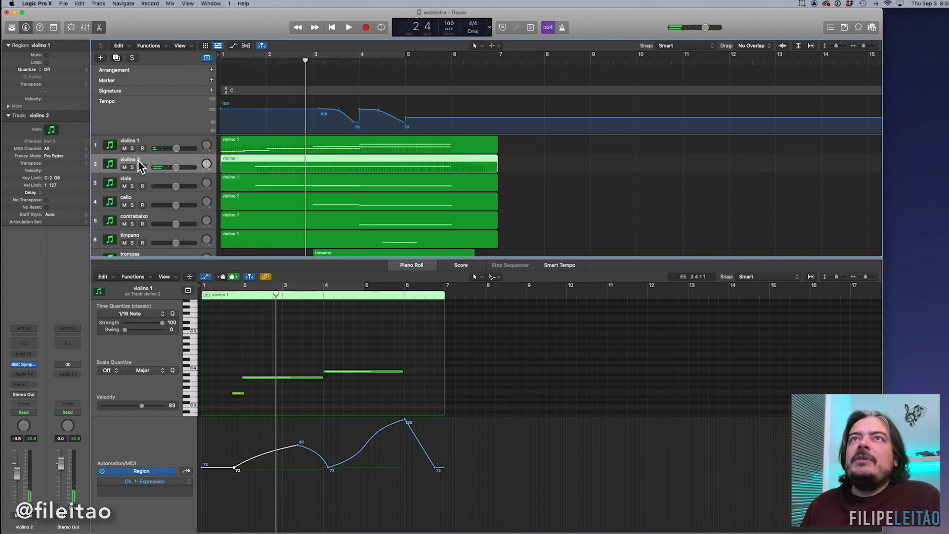
# Watch the expression slider in the violino 2 BBC Symphony Orchestra instrument during playback, then close its window
pyautogui.click(24, 365)
pyautogui.press('space')
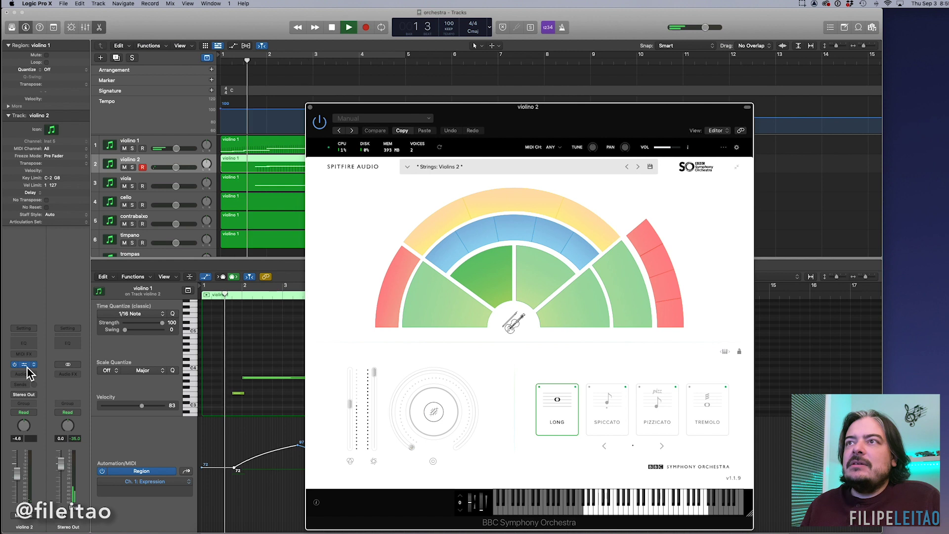
pyautogui.moveTo(352, 404)
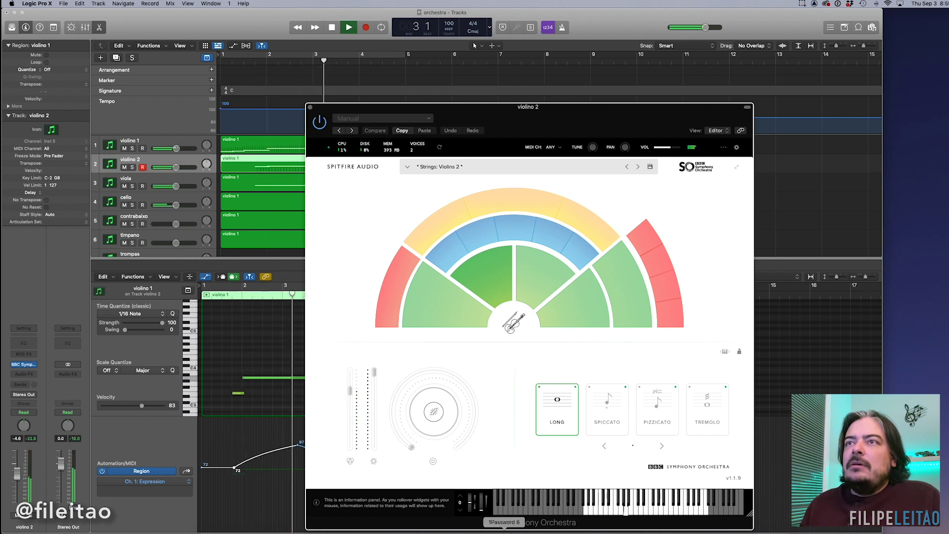
pyautogui.click(310, 107)
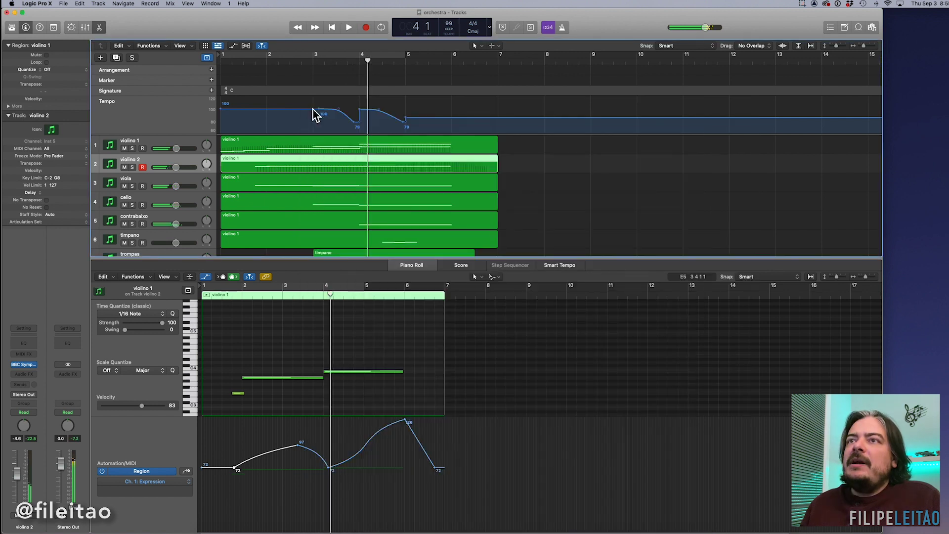
# Show the viola region's Expression lane and draw points at 84 at bar 3, 57 at bar 4 and 120 at bar 6
pyautogui.click(370, 188)
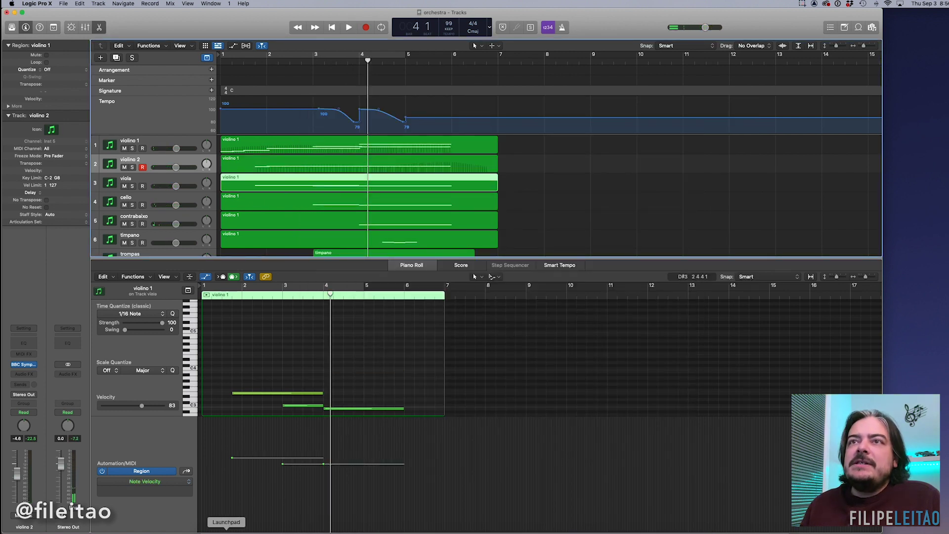
pyautogui.click(125, 483)
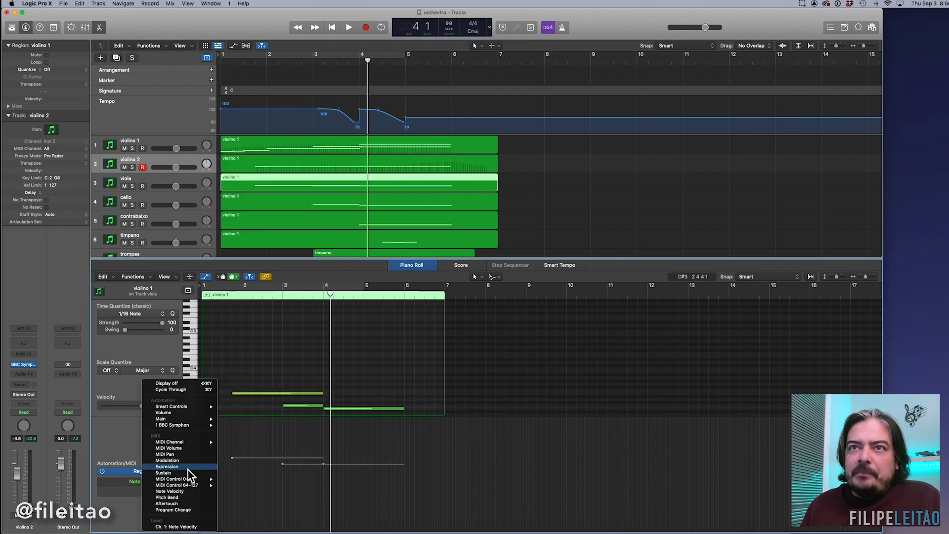
pyautogui.click(167, 467)
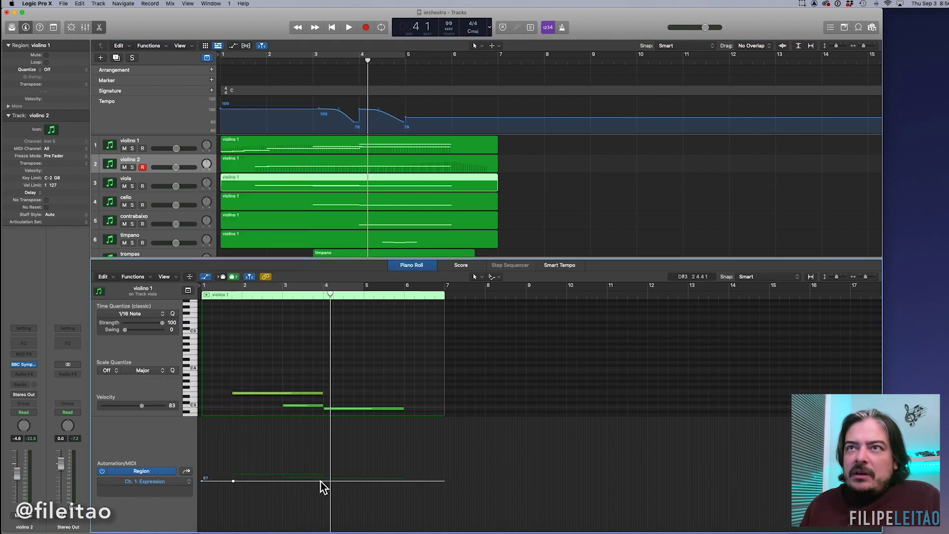
pyautogui.moveTo(280, 481); pyautogui.dragTo(280, 456)
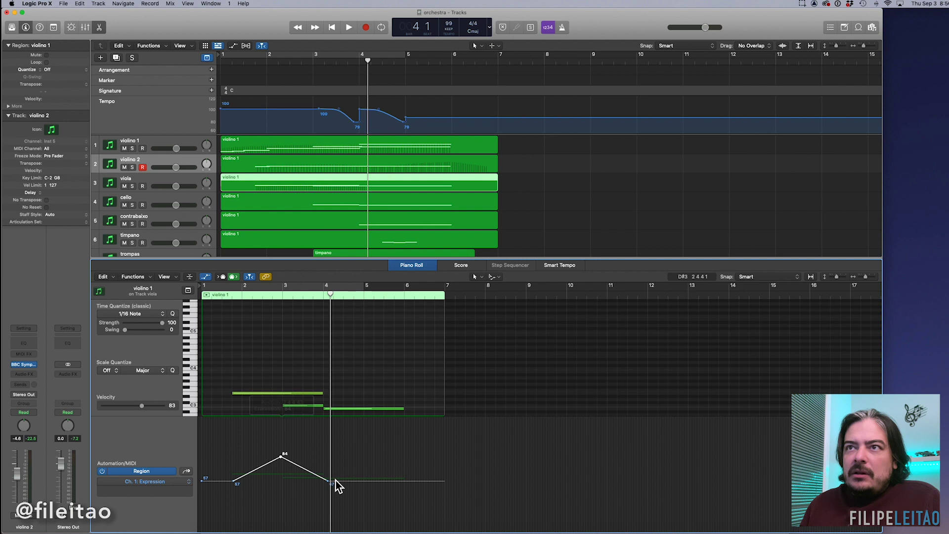
pyautogui.moveTo(359, 482); pyautogui.dragTo(360, 453)
pyautogui.moveTo(328, 481); pyautogui.dragTo(411, 424)
# Bend the viola expression segments into smooth curves, play from the start, and lower the peak at bar 3 to about 78
pyautogui.moveTo(386, 454)
pyautogui.mouseDown()
pyautogui.moveTo(402, 455)
pyautogui.moveTo(392, 519)
pyautogui.moveTo(388, 463)
pyautogui.mouseUp()
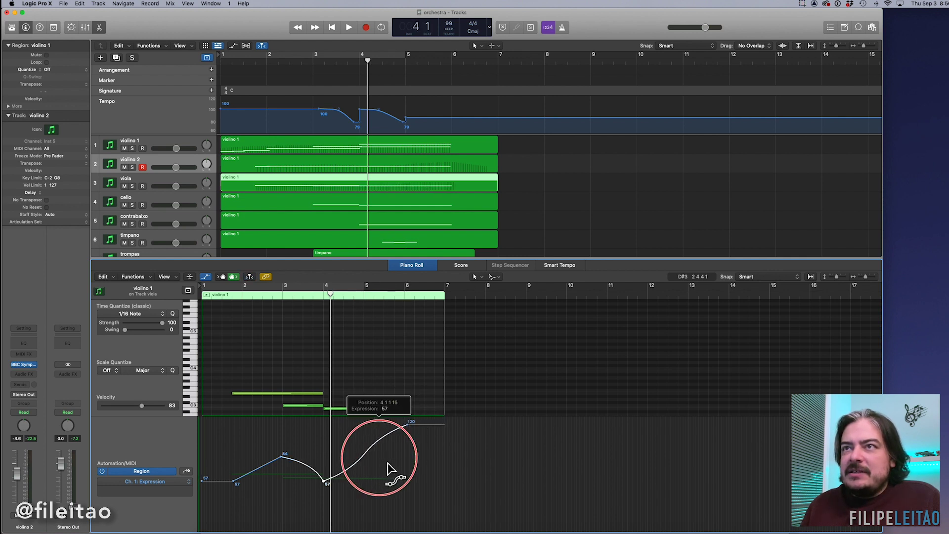
pyautogui.moveTo(258, 467); pyautogui.dragTo(268, 515)
pyautogui.doubleClick(228, 303)
pyautogui.moveTo(283, 455); pyautogui.dragTo(283, 463)
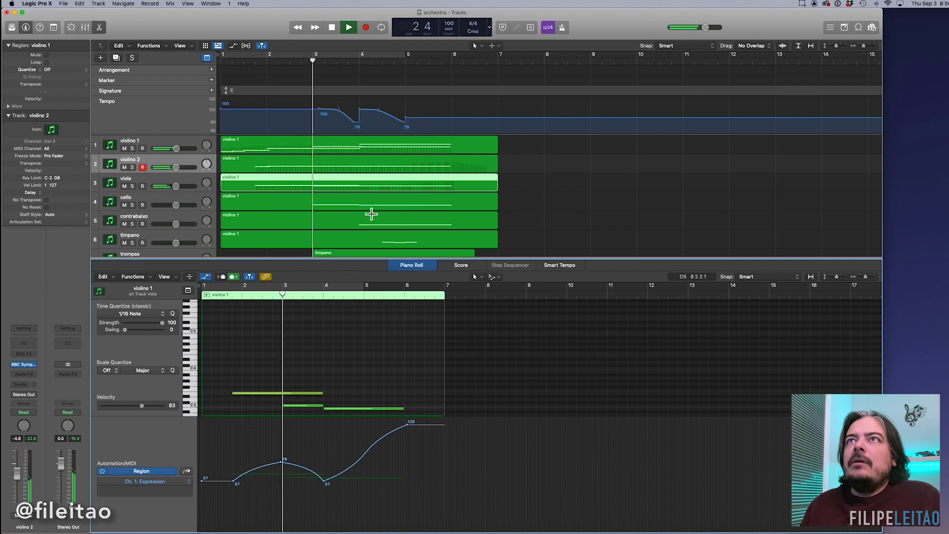
# Listen to the passage into bar 5, stop playback, and lower the tempo point just before bar 5
pyautogui.scroll(-2, 368, 218)
pyautogui.scroll(-1, 368, 217)
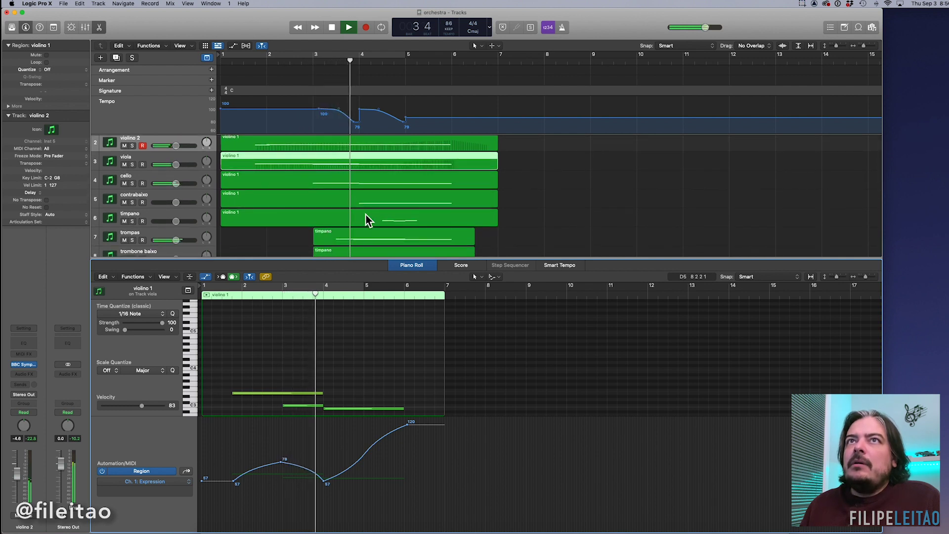
pyautogui.scroll(-2, 410, 228)
pyautogui.scroll(-1, 410, 228)
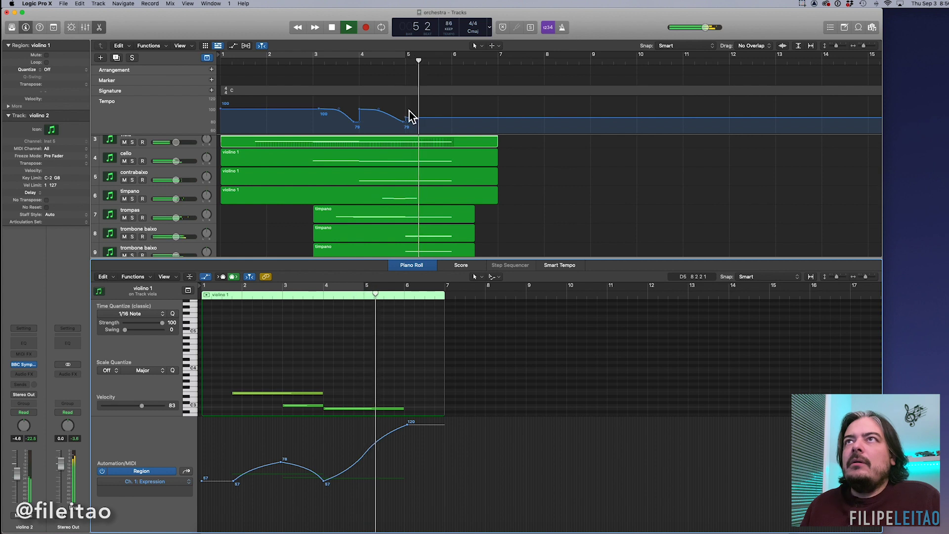
pyautogui.press('space')
pyautogui.moveTo(404, 124); pyautogui.dragTo(404, 130)
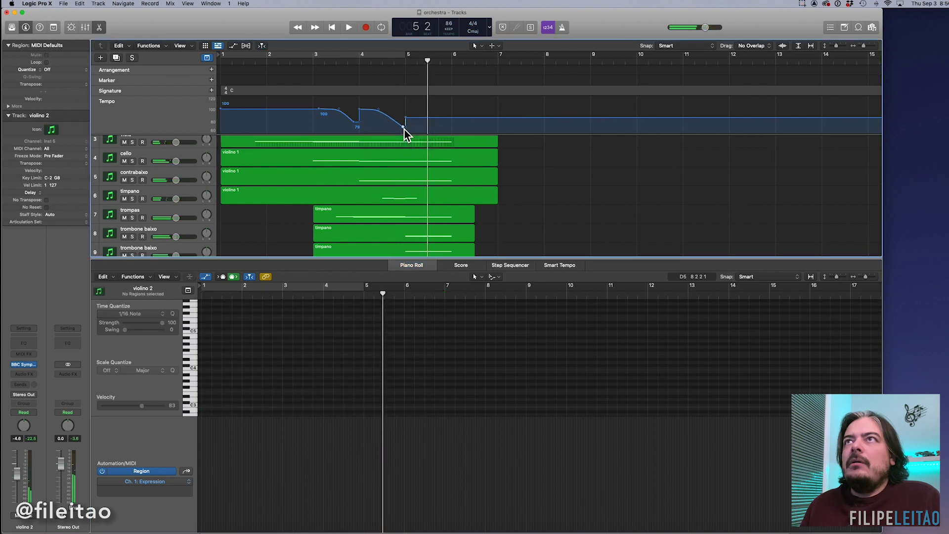
# Play the slowdown from bar 4 and set the tempo from bar 5 onward to 83
pyautogui.click(364, 67)
pyautogui.press('space')
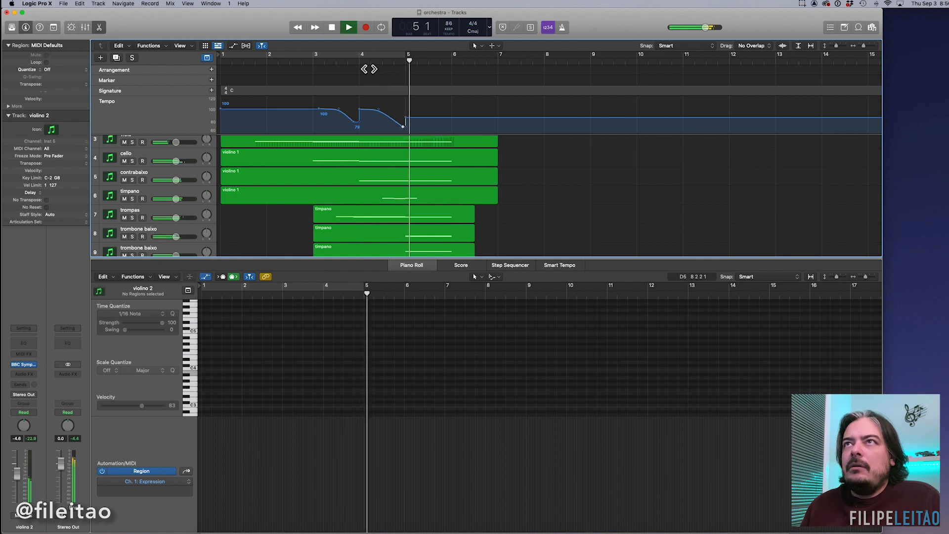
pyautogui.press('space')
pyautogui.click(414, 120)
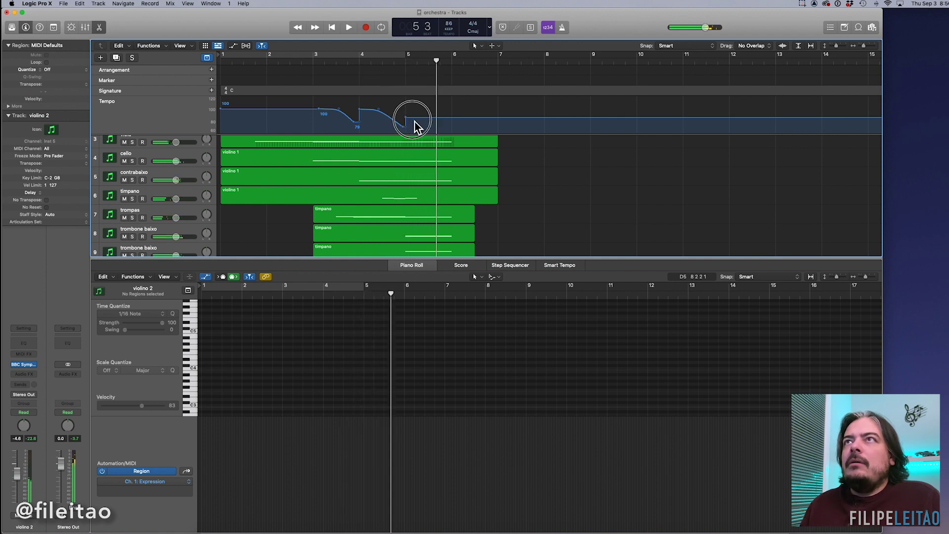
# Show the trompas region's Expression lane and draw points at 74 at bar 3, 108 at bar 4, 78 in mid-bar 4 and 123 at bar 6
pyautogui.press('e')
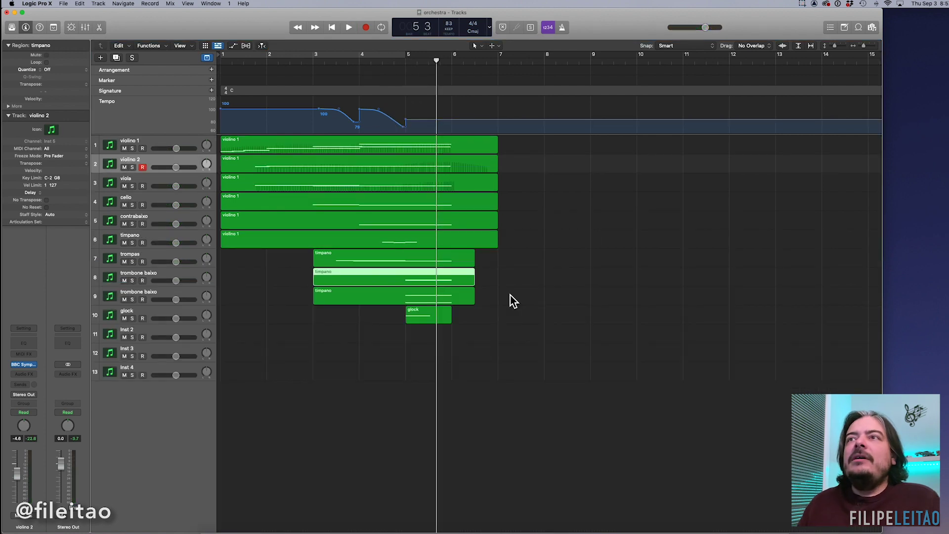
pyautogui.doubleClick(435, 261)
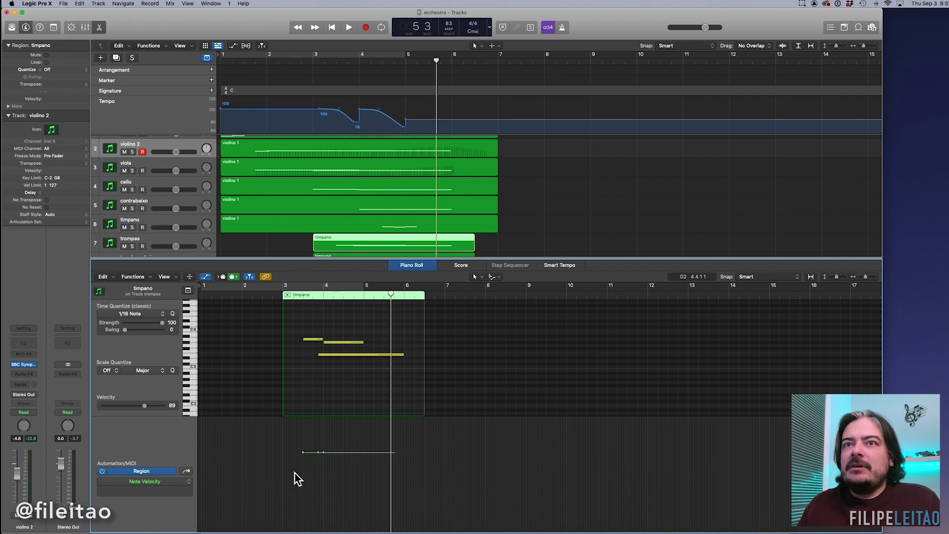
pyautogui.click(156, 483)
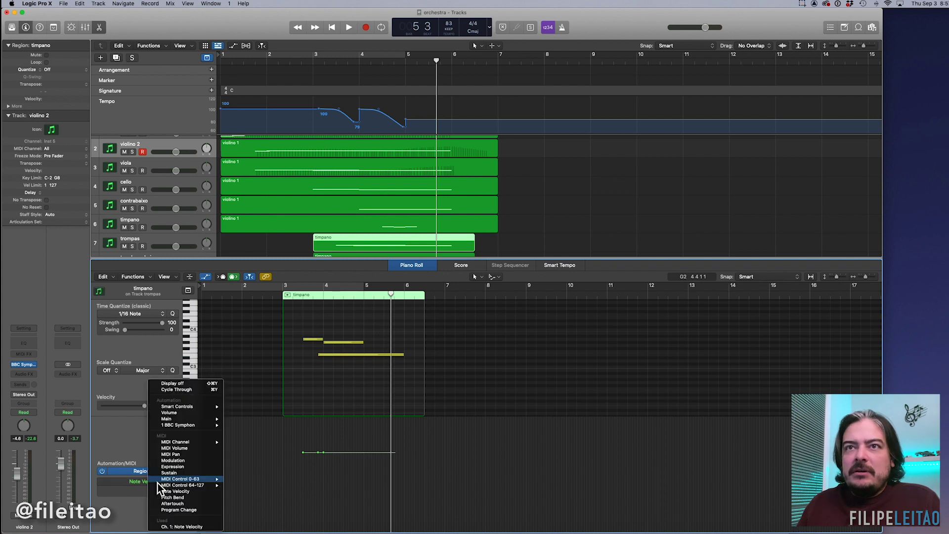
pyautogui.click(266, 460)
pyautogui.moveTo(323, 466); pyautogui.dragTo(409, 470)
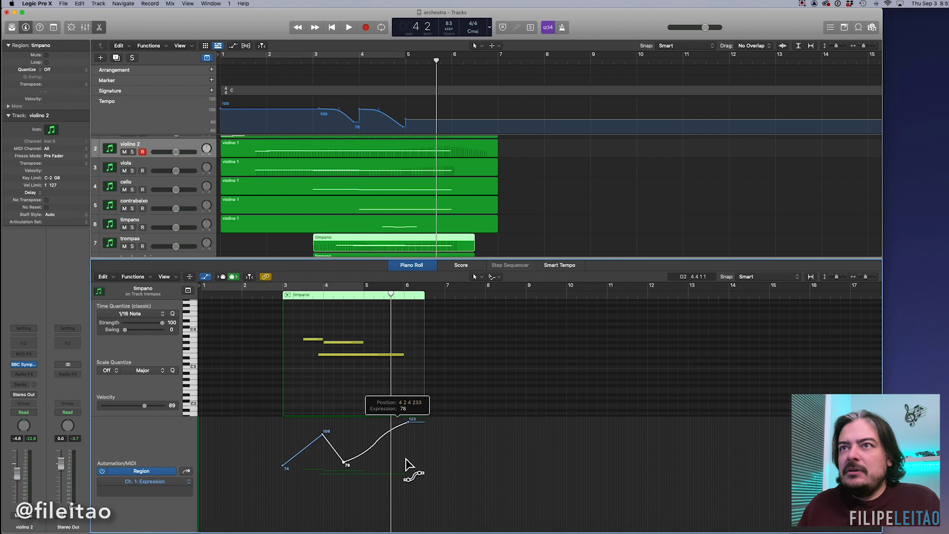
# Bend the trompas expression segments into curves and, while listening, set the dip after bar 4 to 61 and the bar 6 peak to 127
pyautogui.moveTo(345, 464); pyautogui.dragTo(345, 493)
pyautogui.moveTo(316, 452); pyautogui.dragTo(330, 471)
pyautogui.hotkey('shift', 'space')
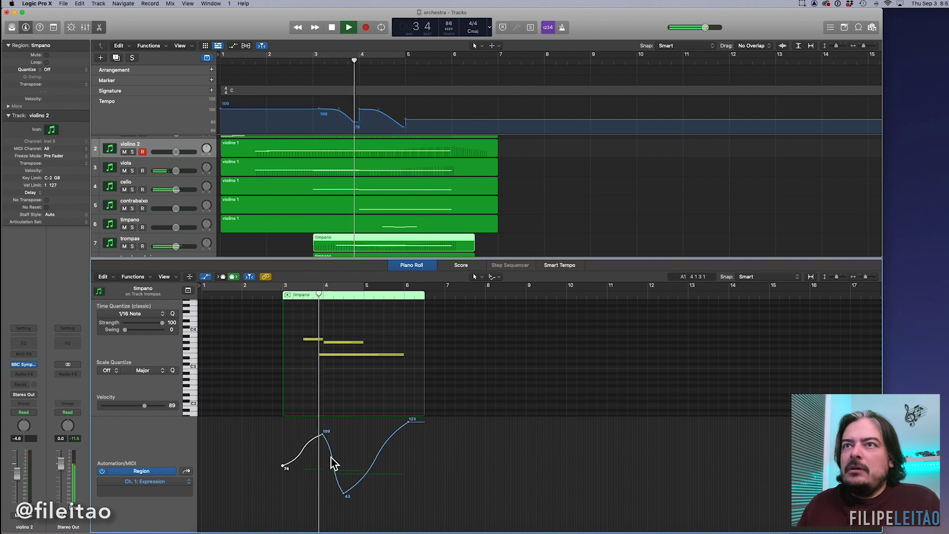
pyautogui.moveTo(345, 495); pyautogui.dragTo(345, 478)
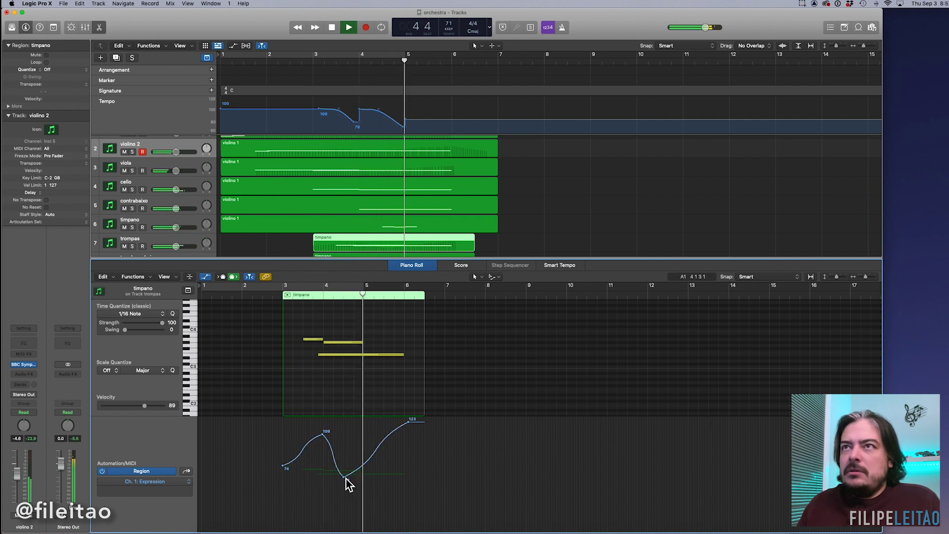
pyautogui.click(410, 421)
pyautogui.click(410, 420)
pyautogui.press('space')
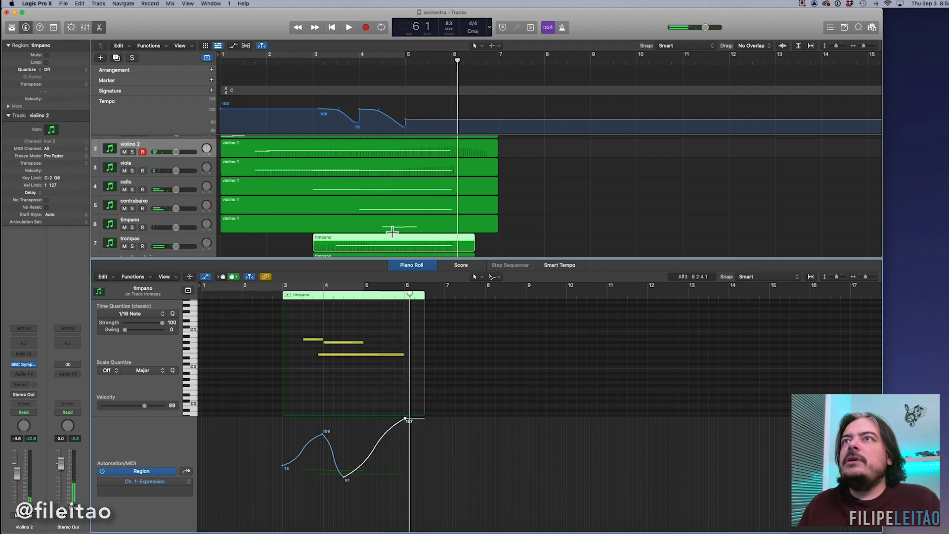
# In the first trombone baixo region's Expression lane, draw points at 57 at bar 3, 20 at bar 5 and 127 at bar 6
pyautogui.scroll(-4, 419, 209)
pyautogui.click(418, 199)
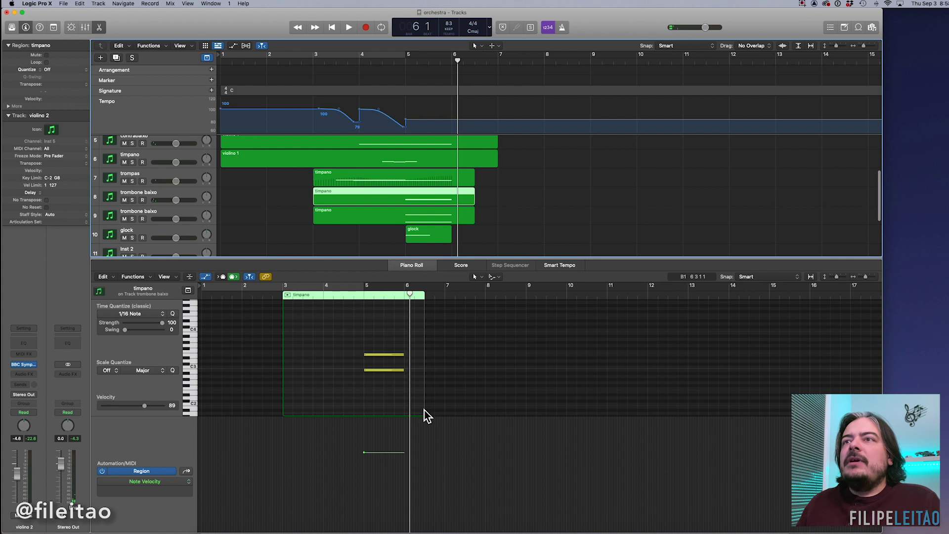
pyautogui.click(131, 481)
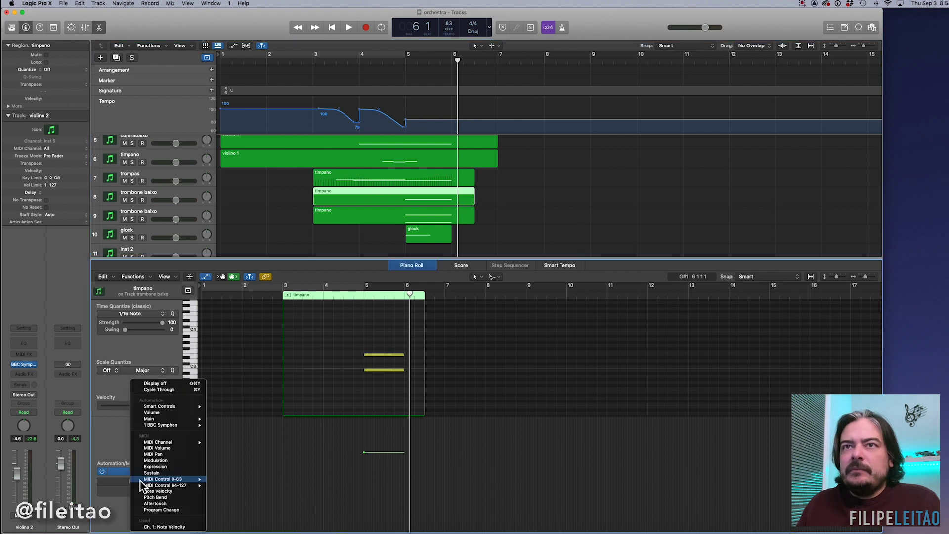
pyautogui.click(162, 470)
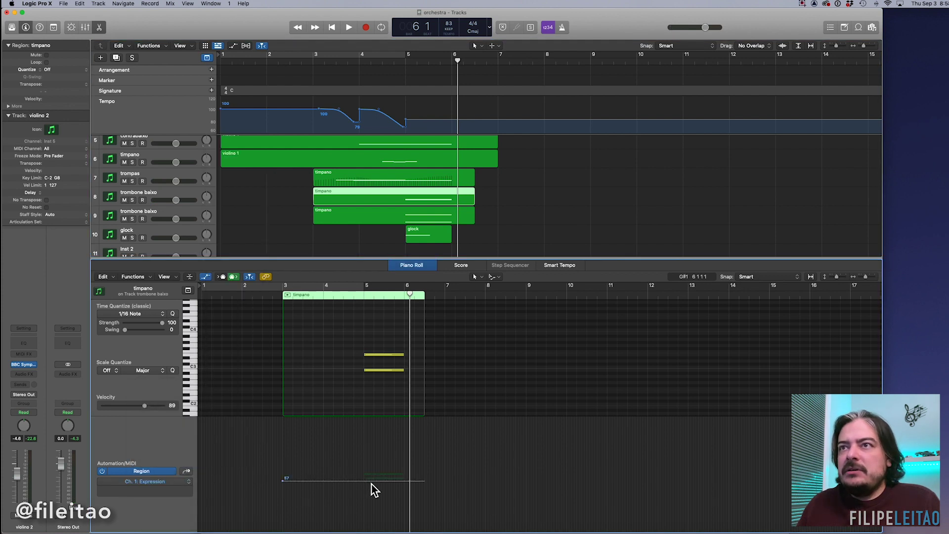
pyautogui.moveTo(409, 480); pyautogui.dragTo(405, 420)
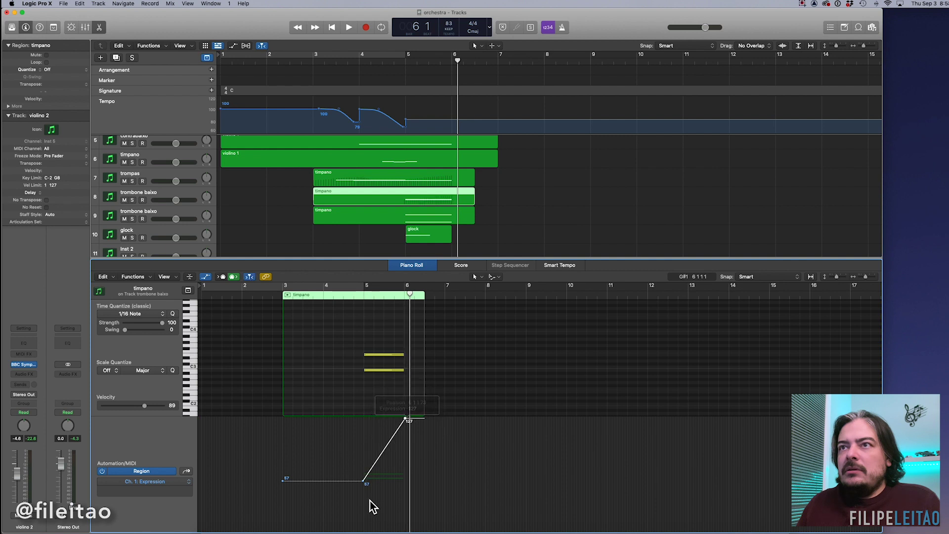
pyautogui.moveTo(365, 483); pyautogui.dragTo(363, 514)
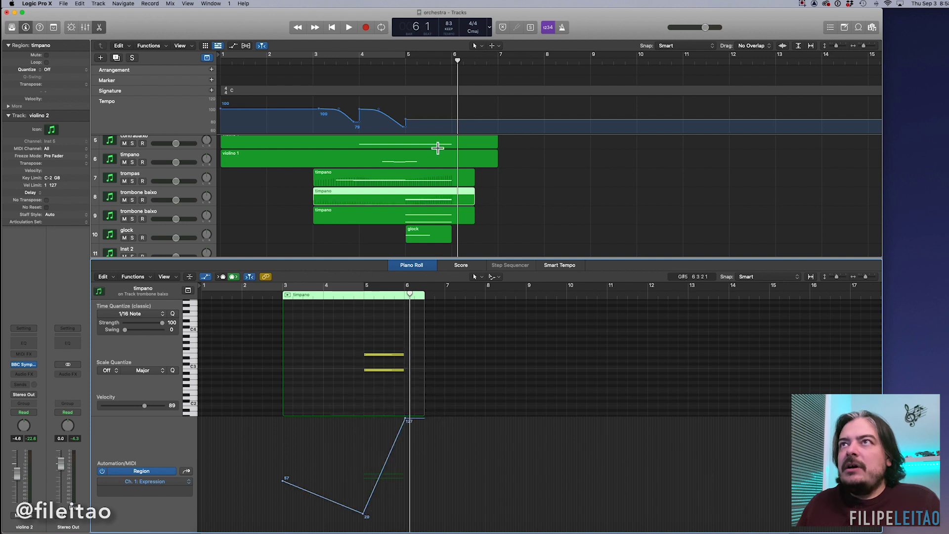
# In the second trombone baixo region's Expression lane, draw points at 29 at bar 3, 21 at bar 5 and 113 near bar 6
pyautogui.click(434, 218)
pyautogui.click(148, 482)
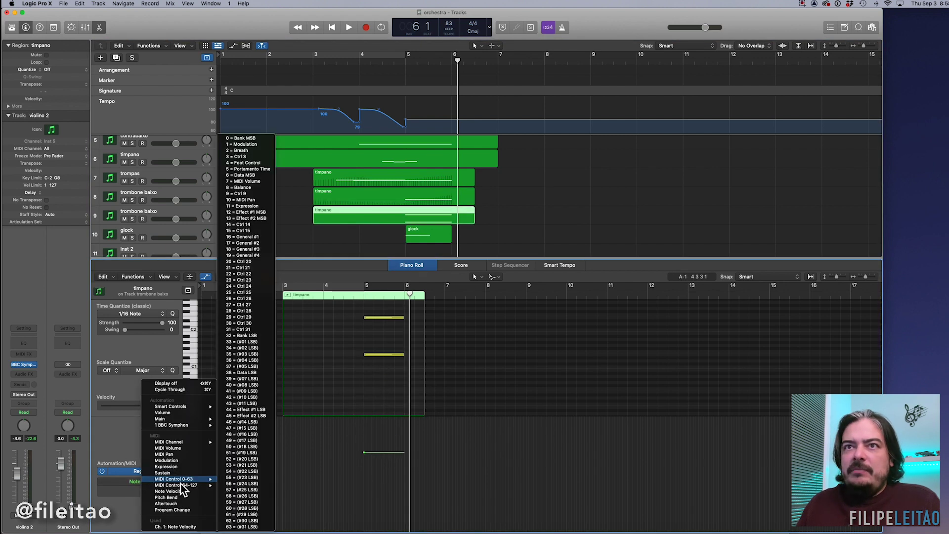
pyautogui.click(183, 471)
pyautogui.click(363, 507)
pyautogui.moveTo(405, 505); pyautogui.dragTo(403, 431)
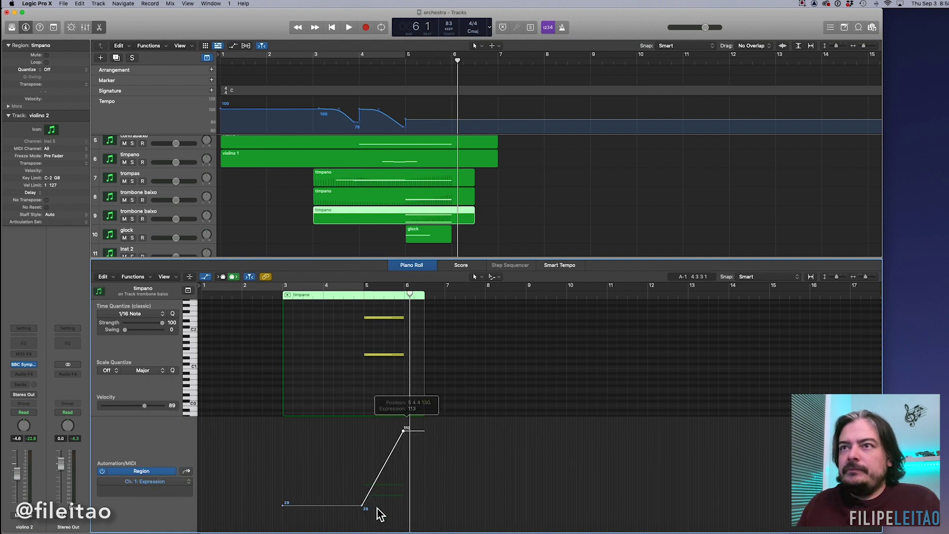
pyautogui.moveTo(363, 506); pyautogui.dragTo(363, 512)
# Listen to the brass crescendo from just before bar 5 to bar 6
pyautogui.click(353, 297)
pyautogui.press('space')
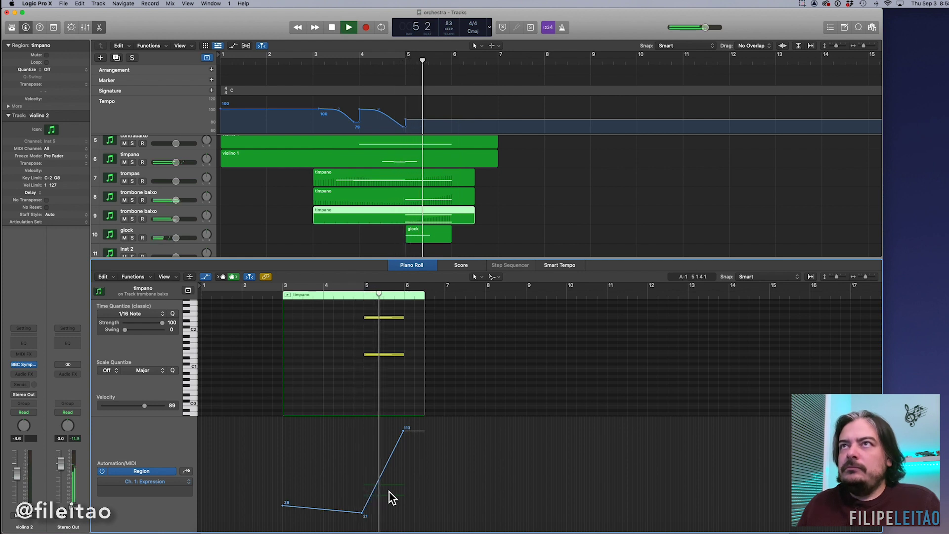
pyautogui.press('space')
# Show track automation and draw violino 1's volume dipping to -10.5 dB at bar 4, rising to +1.1 dB near bar 6 and returning to -4.3 dB
pyautogui.press('e')
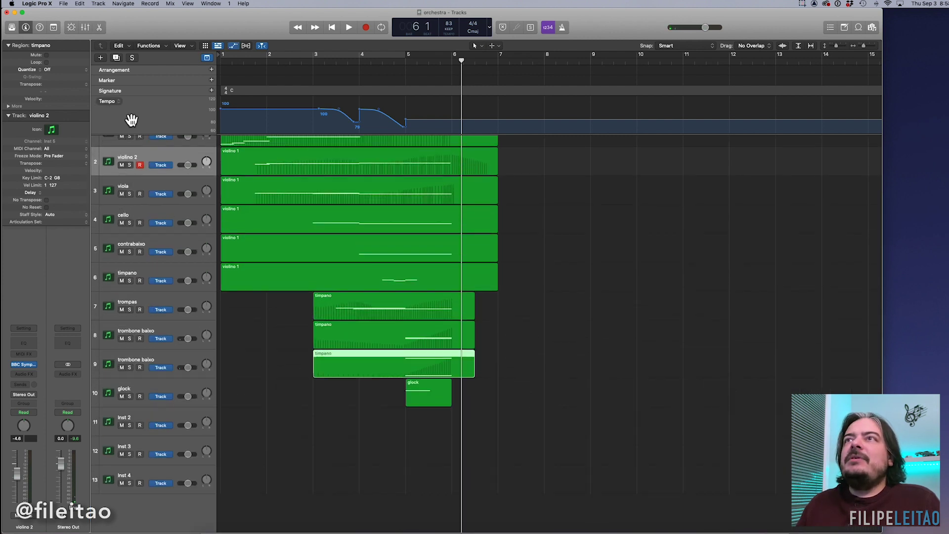
pyautogui.press('a')
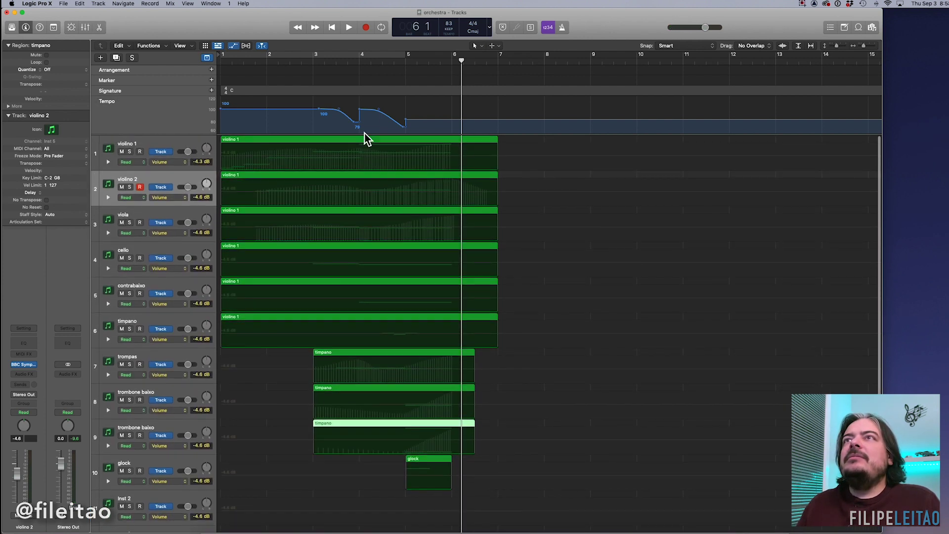
pyautogui.click(336, 156)
pyautogui.moveTo(359, 157); pyautogui.dragTo(360, 161)
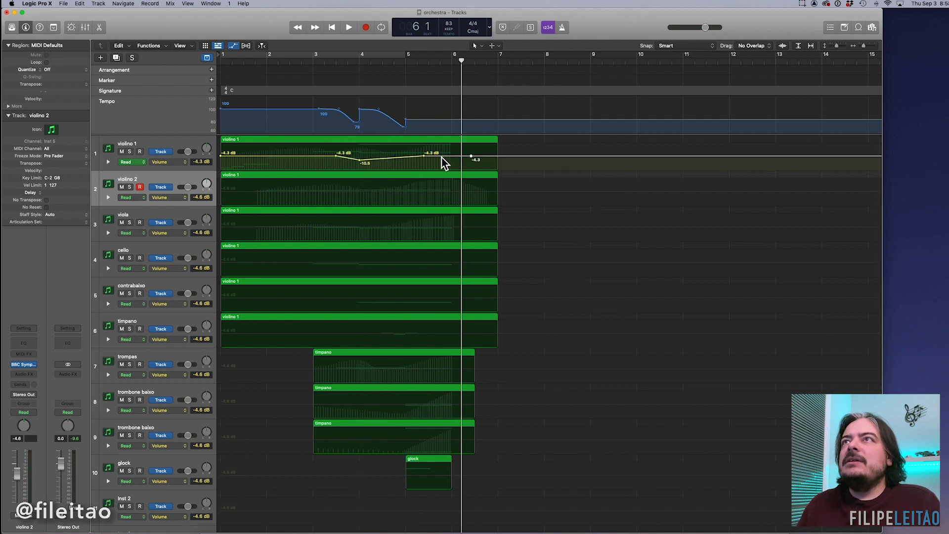
pyautogui.moveTo(424, 157); pyautogui.dragTo(447, 149)
pyautogui.click(423, 159)
# Curve violino 1's volume segments with the Automation Curve Tool and start a gentle rise at bar 2 toward a peak before bar 4
pyautogui.click(491, 46)
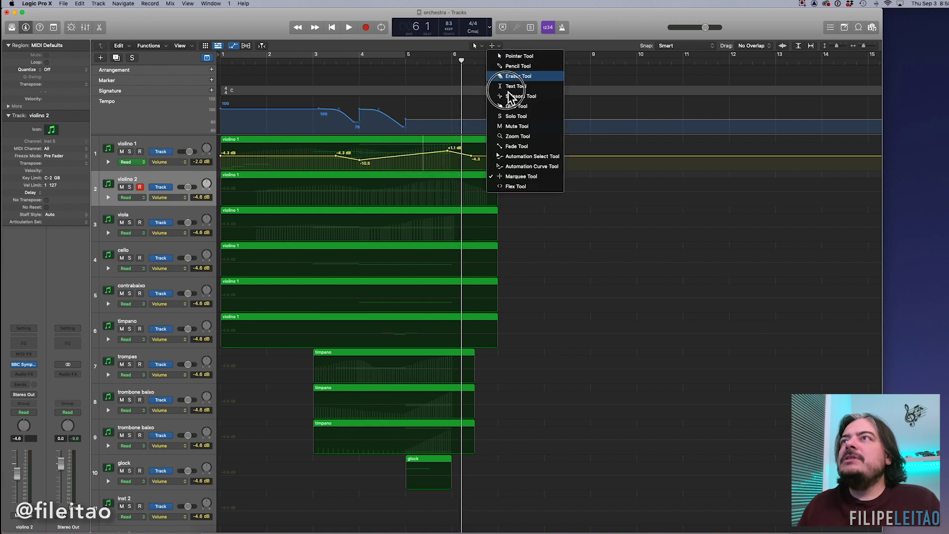
pyautogui.click(516, 166)
pyautogui.click(424, 169)
pyautogui.moveTo(344, 157); pyautogui.dragTo(268, 156)
# Draw curved volume automation on violino 2 with peaks of about +0.9 dB before bar 4 and +1.6 dB near bar 6, starting the rise mid-bar 2
pyautogui.click(353, 191)
pyautogui.moveTo(449, 192); pyautogui.dragTo(449, 183)
pyautogui.moveTo(353, 191)
pyautogui.mouseDown()
pyautogui.moveTo(372, 191)
pyautogui.moveTo(340, 184)
pyautogui.mouseUp()
pyautogui.click(319, 192)
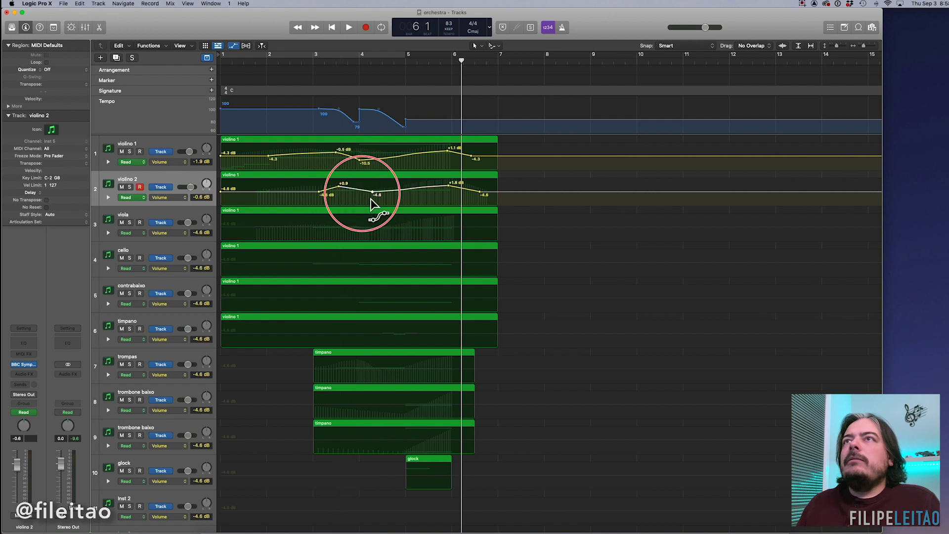
pyautogui.moveTo(322, 194); pyautogui.dragTo(287, 193)
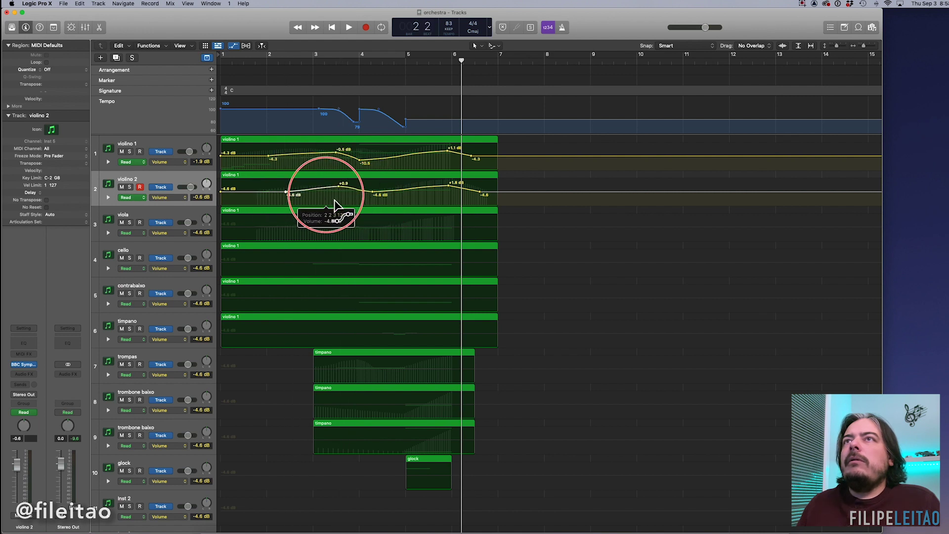
# Play the whole passage from the start to hear the violin volume automation, and stop after bar 6
pyautogui.press('Return')
pyautogui.press('space')
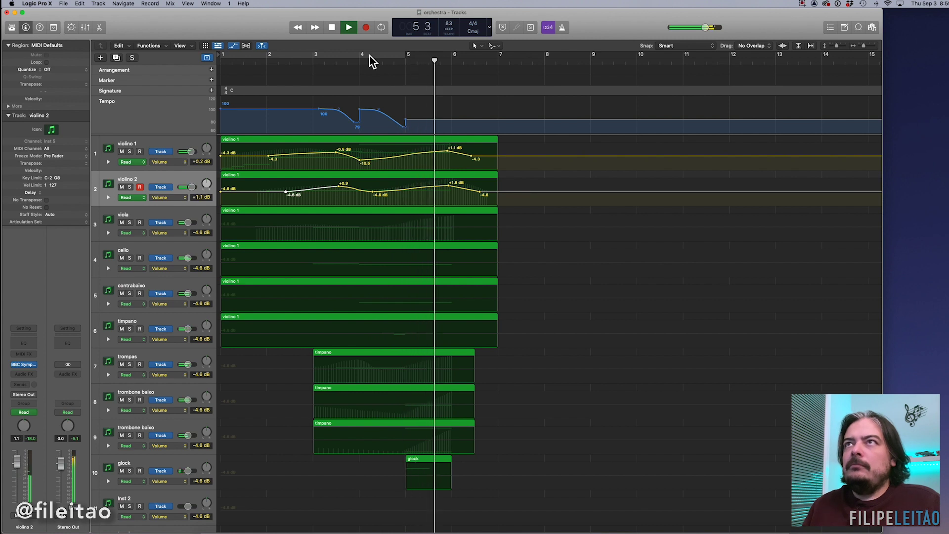
pyautogui.press('space')
# Add a volume peak of +1.5 dB just before bar 4 on trompas, with -4.6 dB on either side, and hide the automation
pyautogui.click(396, 369)
pyautogui.click(330, 369)
pyautogui.moveTo(358, 369); pyautogui.dragTo(355, 362)
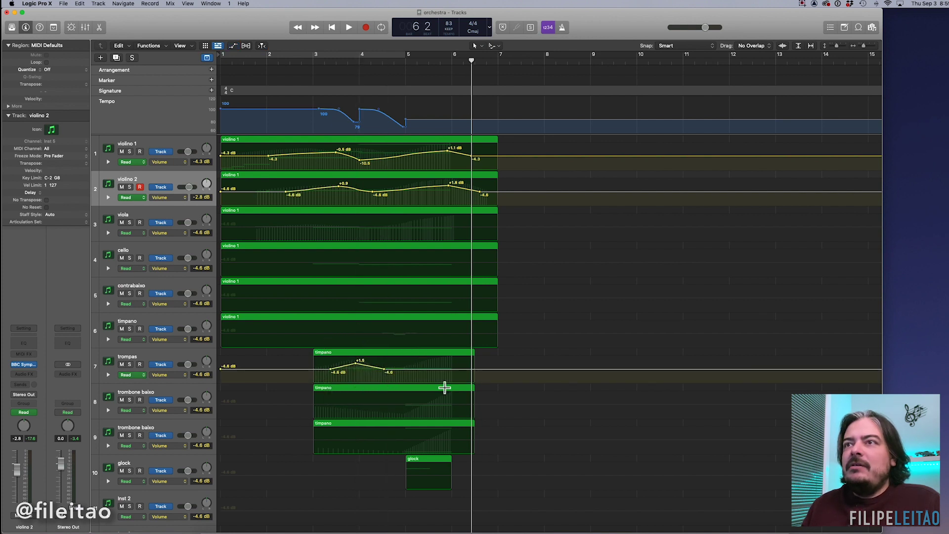
pyautogui.press('a')
# Duplicate the glock track's setup on a new track and load Untuned Percussion from the Percussion section in its BBC Symphony Orchestra instrument
pyautogui.click(153, 310)
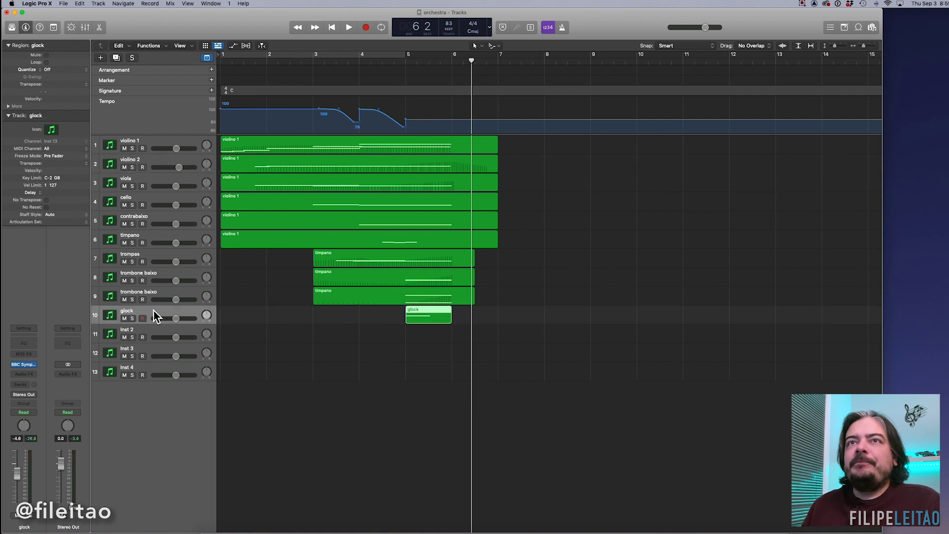
pyautogui.press('super+d')
pyautogui.click(24, 364)
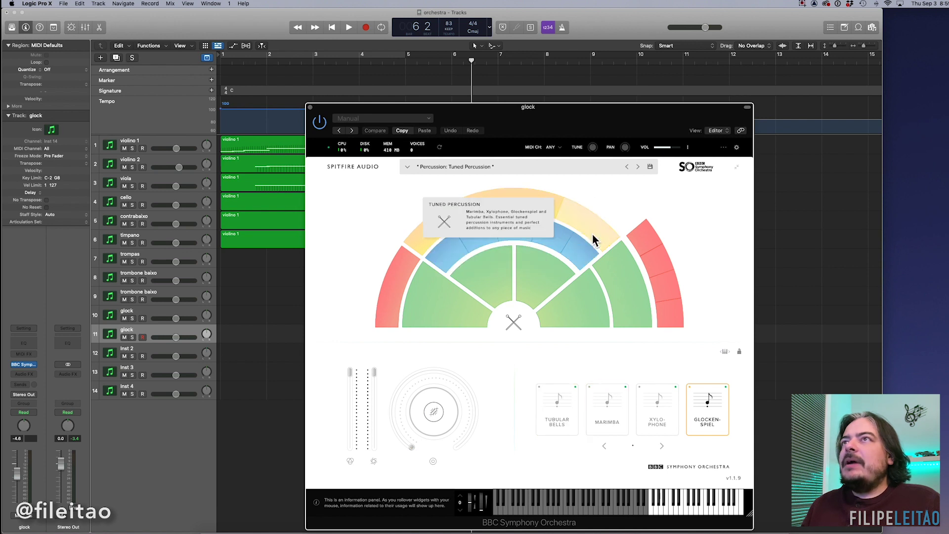
pyautogui.click(534, 205)
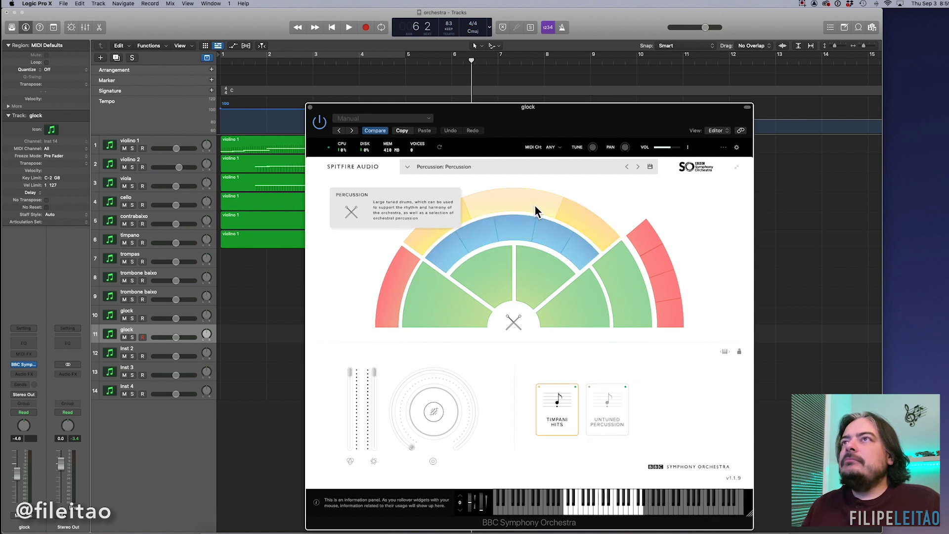
pyautogui.click(602, 412)
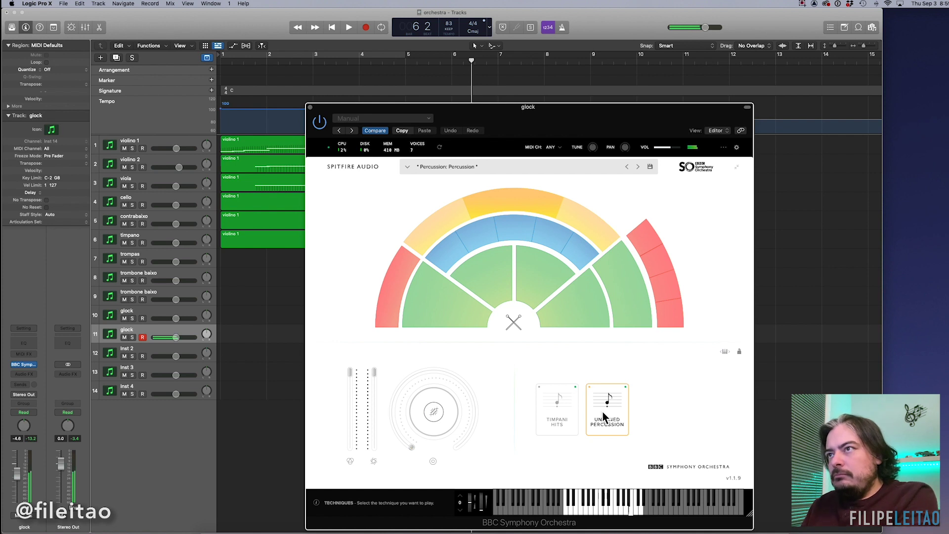
pyautogui.click(310, 107)
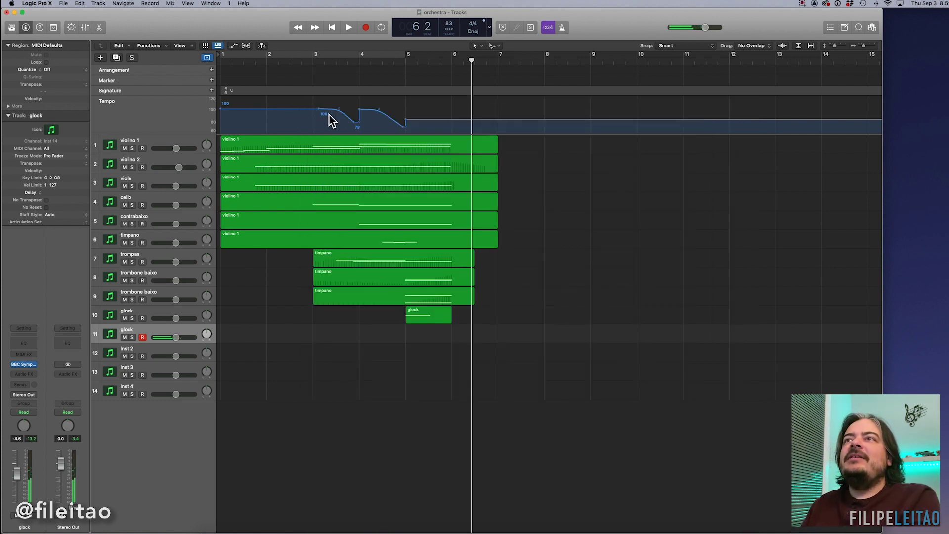
# Place the playhead at bar 5 and rename the duplicated glock track as pratos
pyautogui.moveTo(414, 61); pyautogui.dragTo(406, 60)
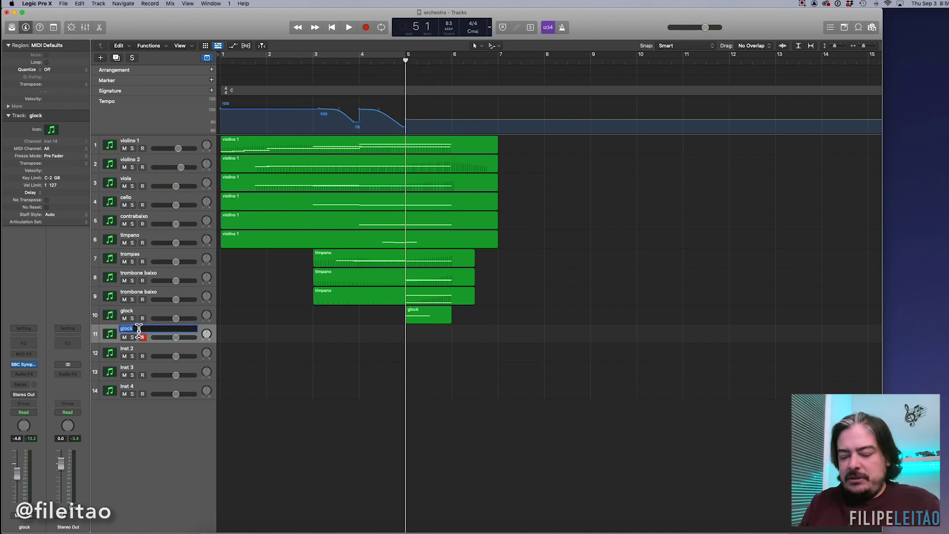
pyautogui.write('s')
pyautogui.press('Return')
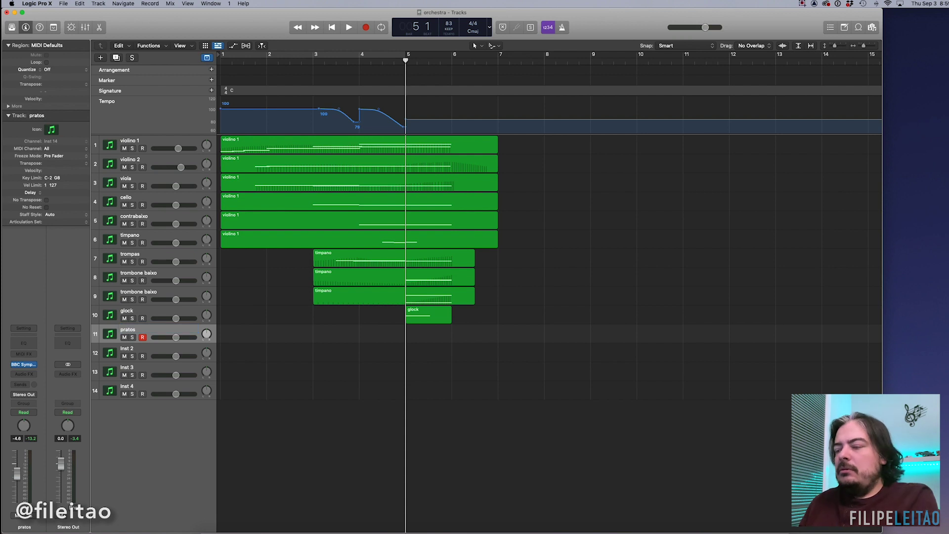
# Record a cymbal hit on the pratos track around bar 5, starting from just after bar 4
pyautogui.click(370, 55)
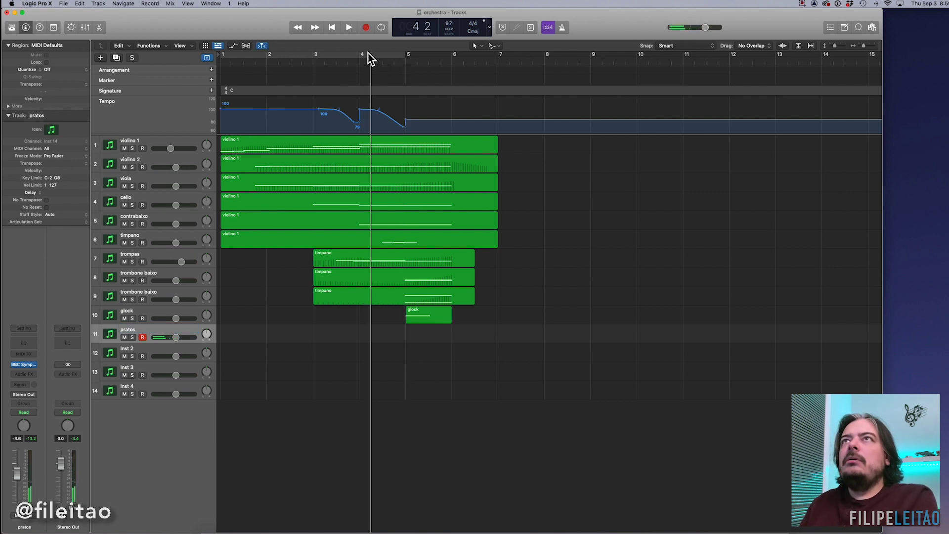
pyautogui.click(365, 28)
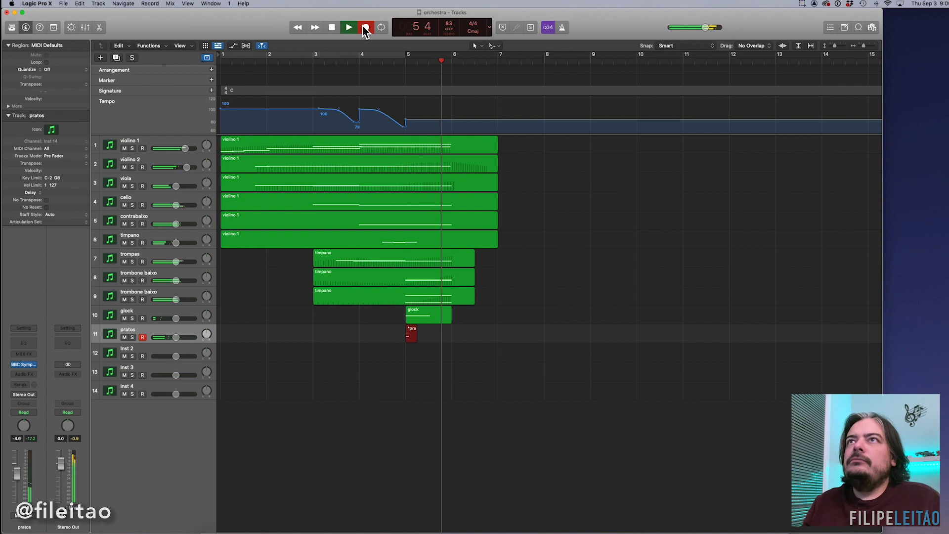
pyautogui.press('space')
# Move the recorded pratos region to start at bar 4, check its note in the Piano Roll and close the editor
pyautogui.moveTo(431, 344); pyautogui.dragTo(389, 340)
pyautogui.doubleClick(388, 340)
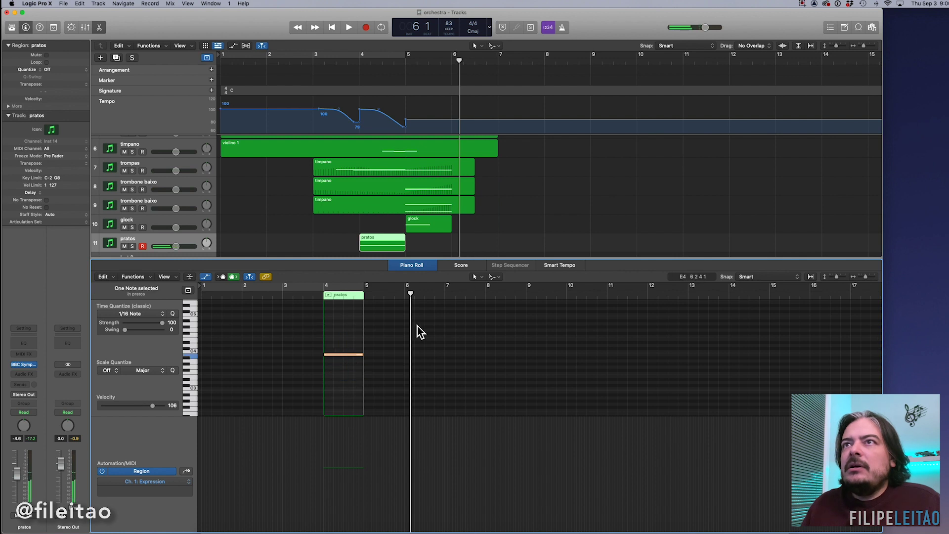
pyautogui.press('Return')
pyautogui.press('p')
# Play the passage from the start and lower the trompas volume peak before bar 4 to +0.5 dB
pyautogui.press('space')
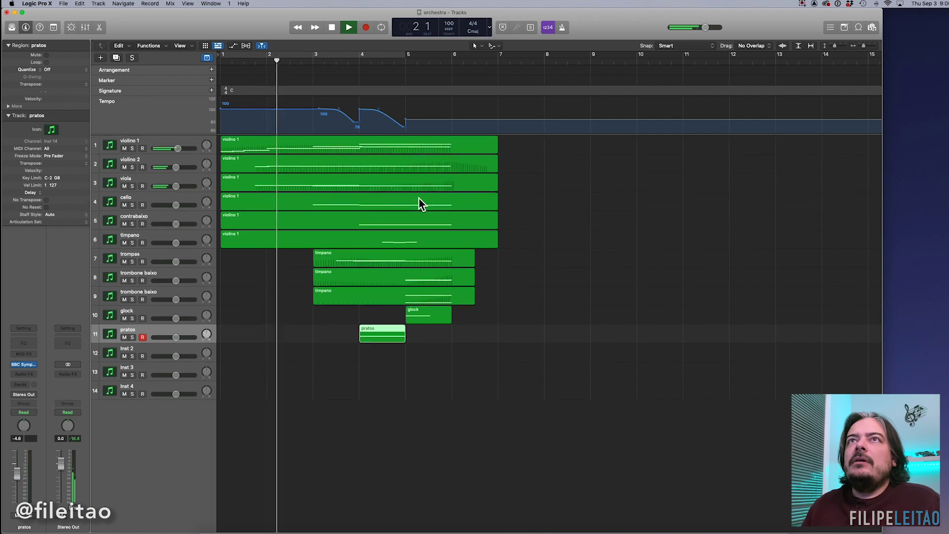
pyautogui.press('a')
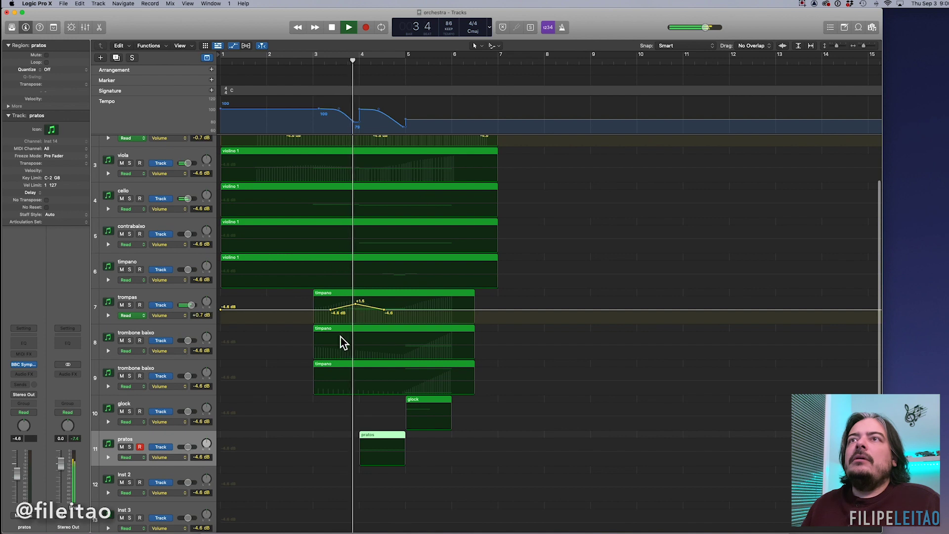
pyautogui.moveTo(358, 306); pyautogui.dragTo(356, 308)
# Hide the automation, stop playback and set the pratos track's volume to -1.2 dB
pyautogui.scroll(-2, 466, 424)
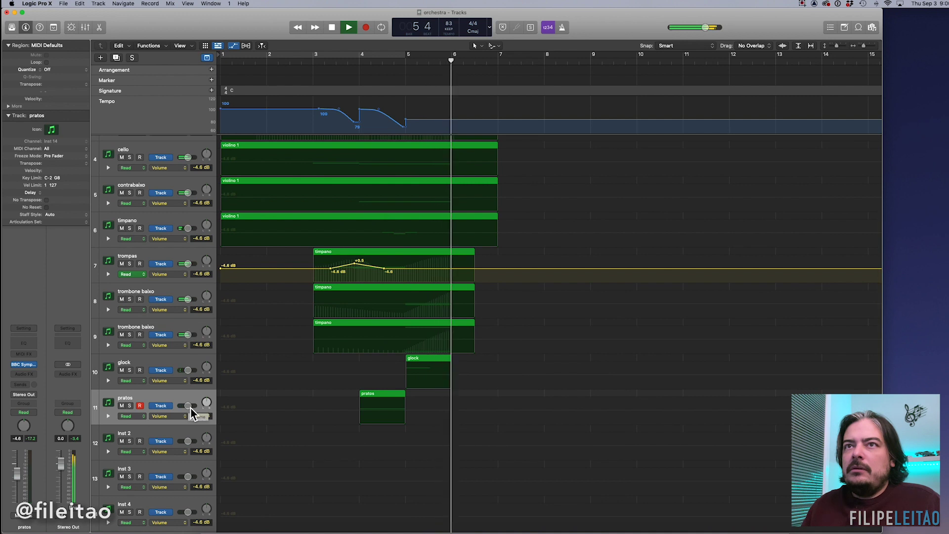
pyautogui.press('a')
pyautogui.press('space')
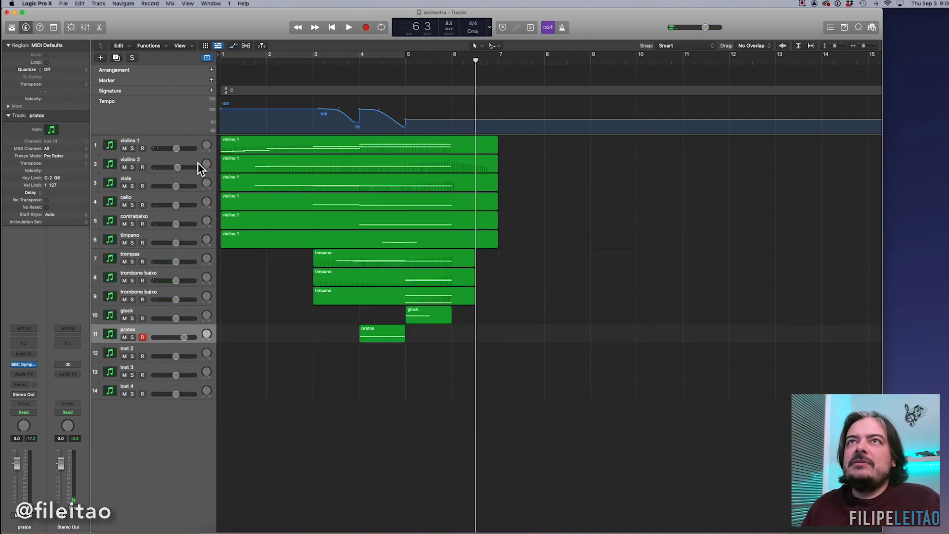
pyautogui.moveTo(183, 337); pyautogui.dragTo(182, 337)
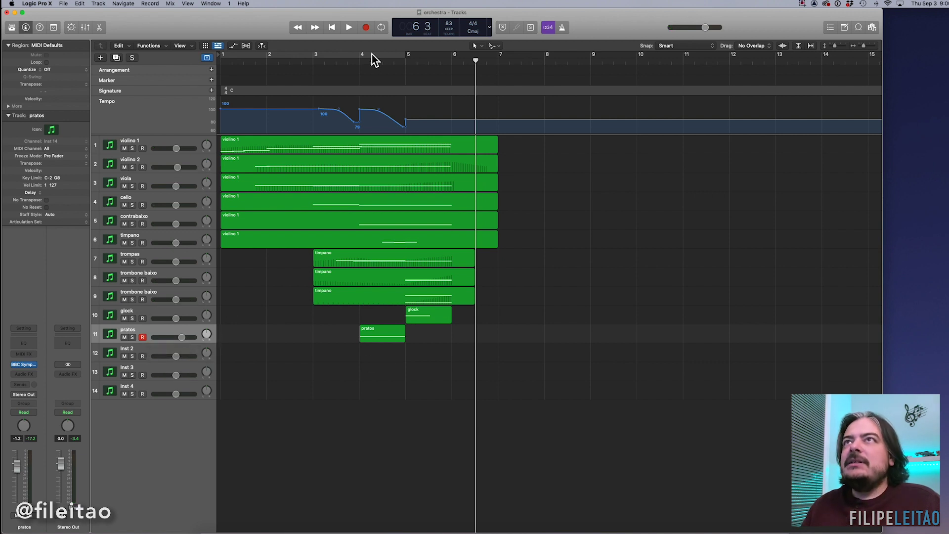
# Place the playhead at bar 7 and turn on the cycle area over the passage from bar 1
pyautogui.moveTo(378, 68); pyautogui.dragTo(504, 68)
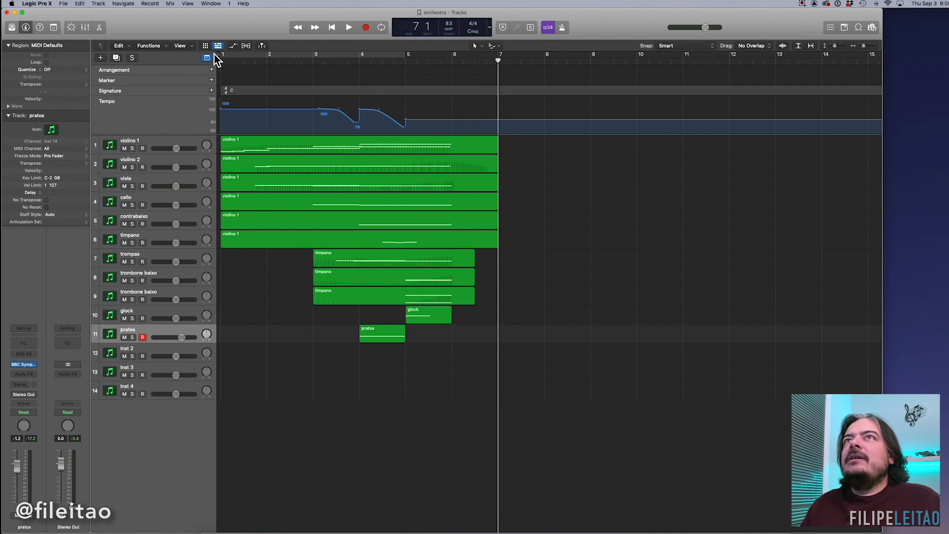
pyautogui.click(256, 61)
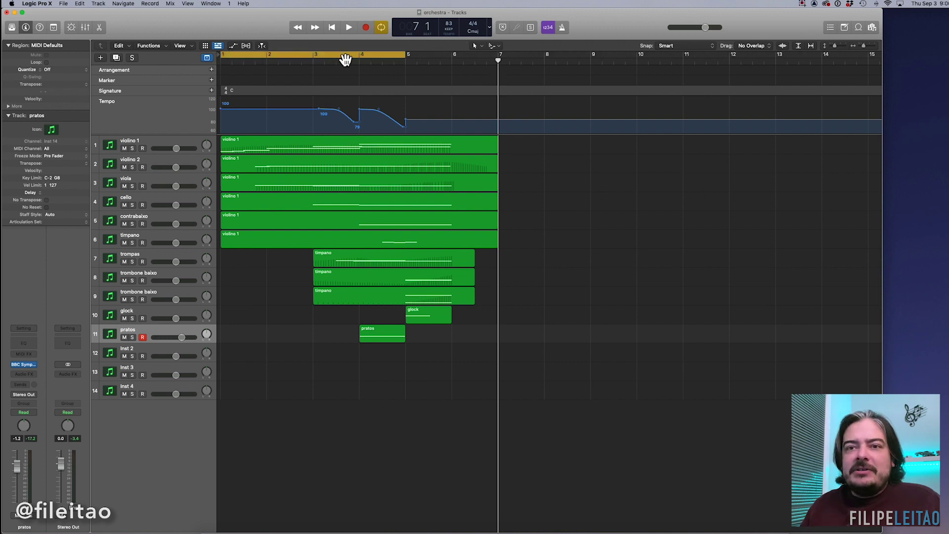